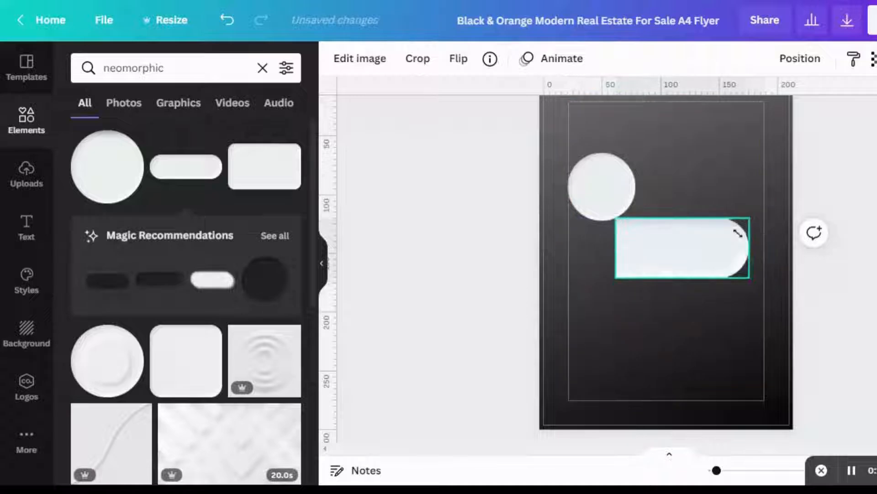
Step: Place the white pill shape against the white circle's right side and send it backward behind the circle
{"action": "left_click_drag", "start_coordinate": [671, 192], "coordinate": [672, 150]}
{"action": "right_click", "coordinate": [672, 159]}
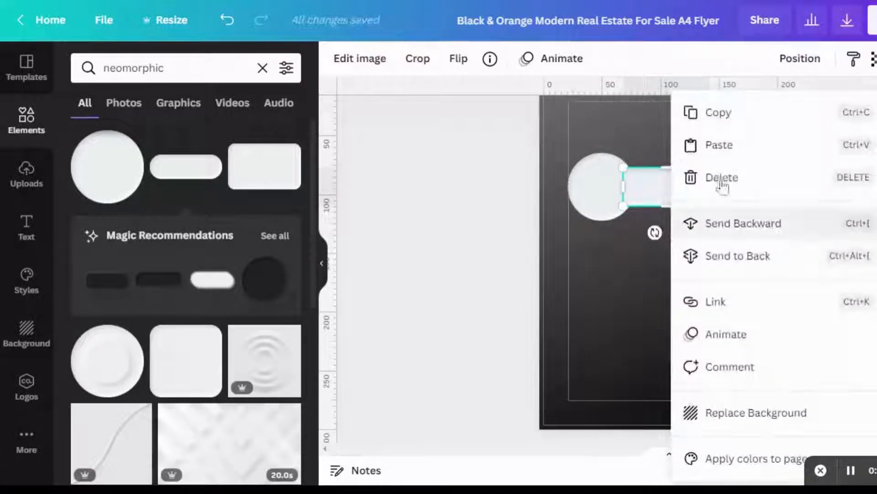
{"action": "left_click", "coordinate": [728, 228]}
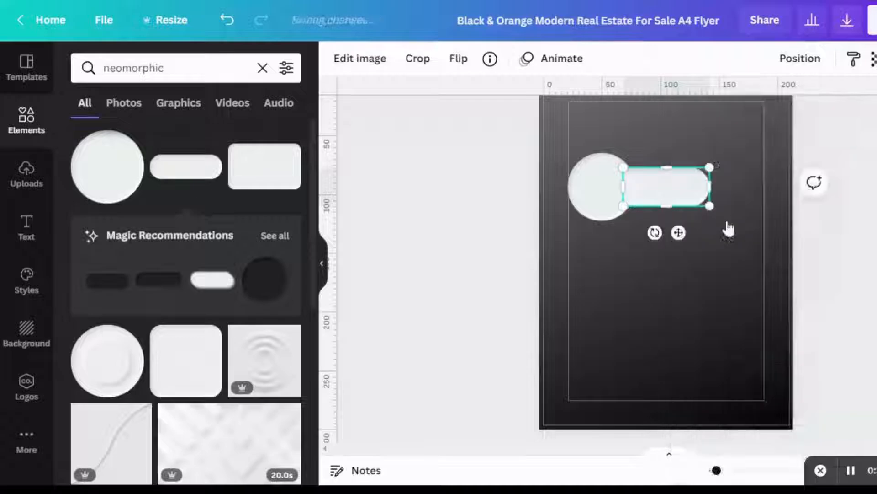
{"action": "left_click", "coordinate": [588, 226]}
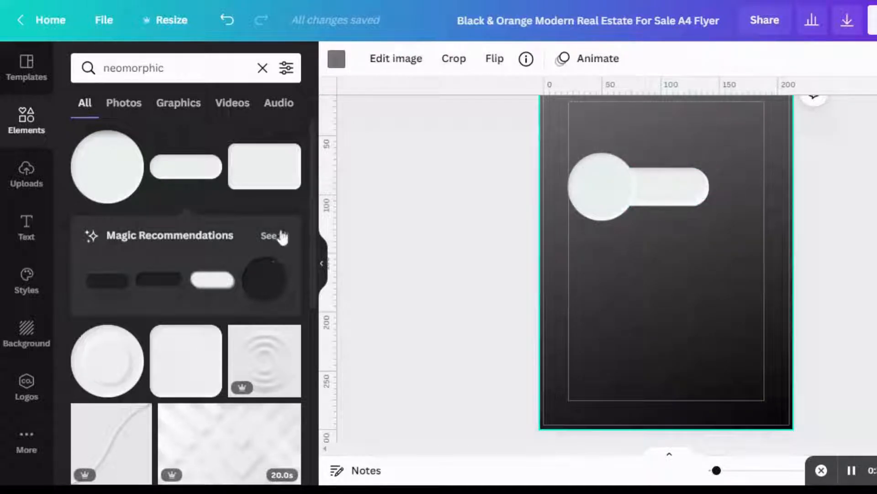
Step: Add the dark debossed neomorphic circle, shrink it and centre it inside the white circle
{"action": "left_click", "coordinate": [277, 268]}
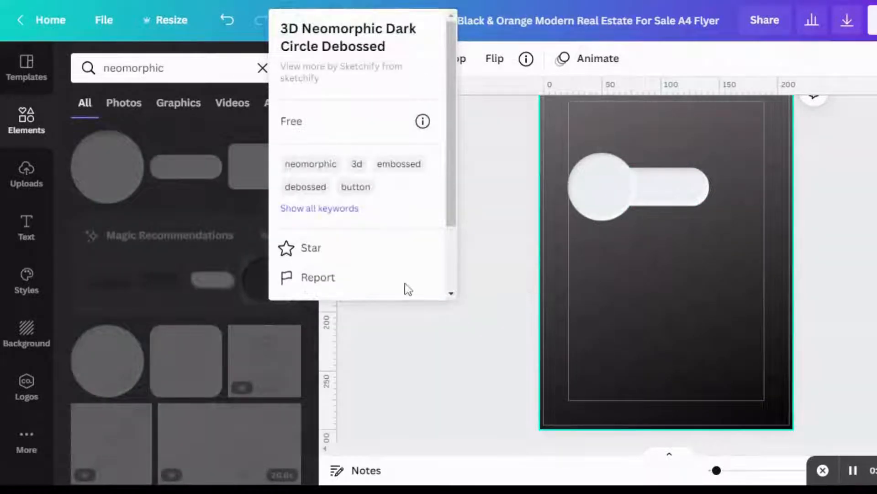
{"action": "left_click", "coordinate": [288, 245]}
{"action": "left_click", "coordinate": [265, 279]}
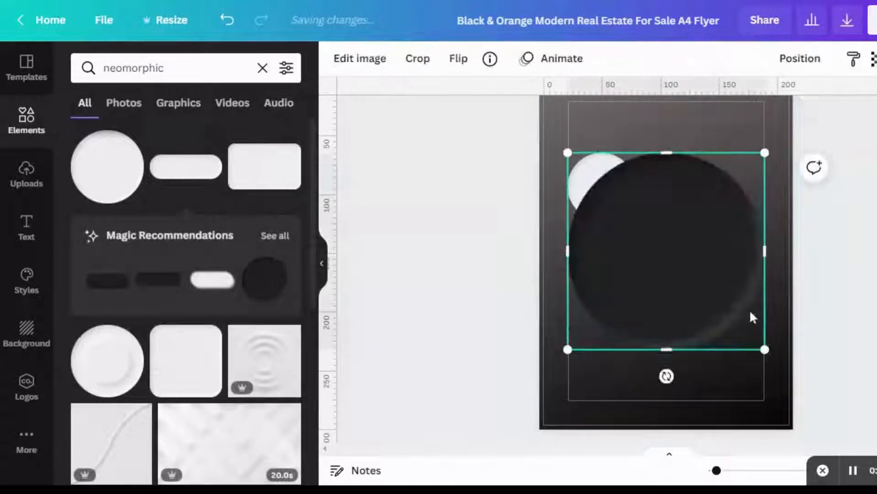
{"action": "left_click_drag", "start_coordinate": [763, 349], "coordinate": [581, 211]}
{"action": "left_click_drag", "start_coordinate": [573, 124], "coordinate": [597, 143]}
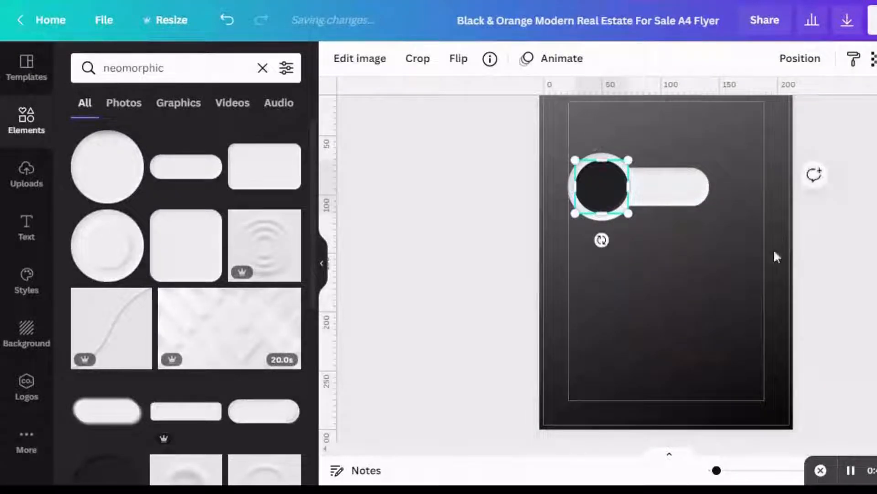
Step: Enlarge the white pill to match the white circle's height and align it behind the circle, inside the page margin
{"action": "left_click", "coordinate": [778, 252]}
{"action": "left_click", "coordinate": [697, 168]}
{"action": "left_click", "coordinate": [696, 167]}
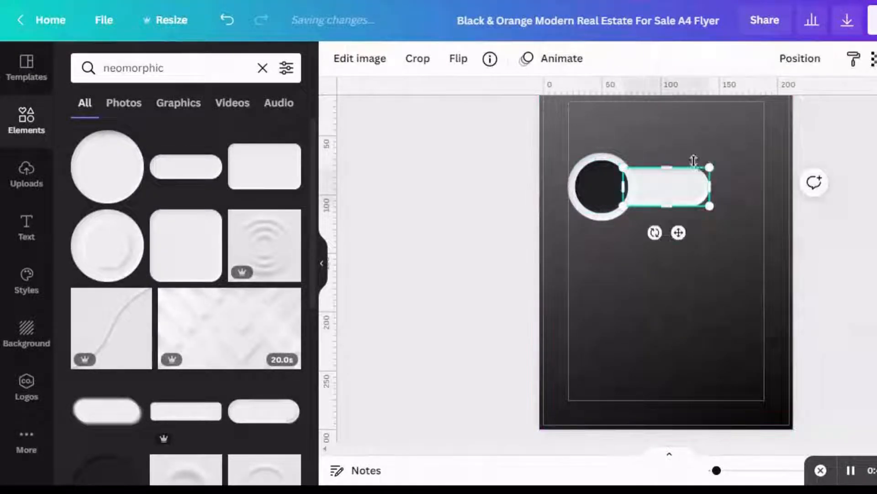
{"action": "left_click_drag", "start_coordinate": [719, 172], "coordinate": [789, 206]}
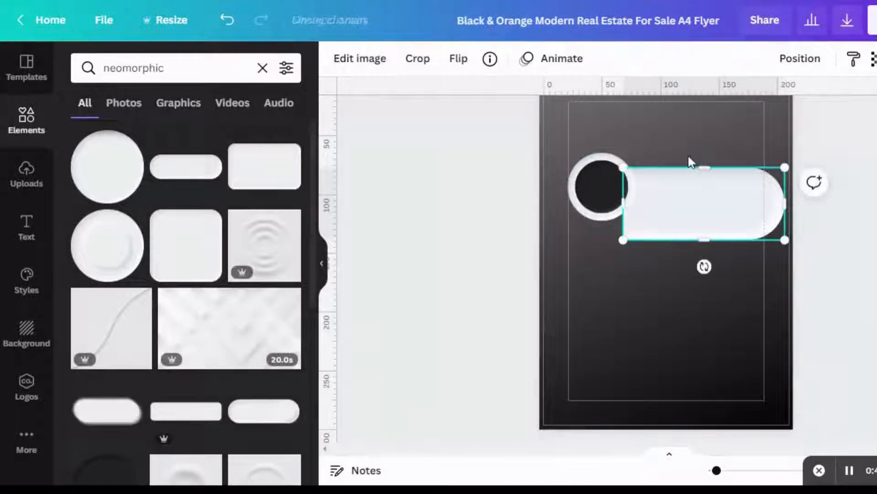
{"action": "left_click_drag", "start_coordinate": [690, 165], "coordinate": [670, 139]}
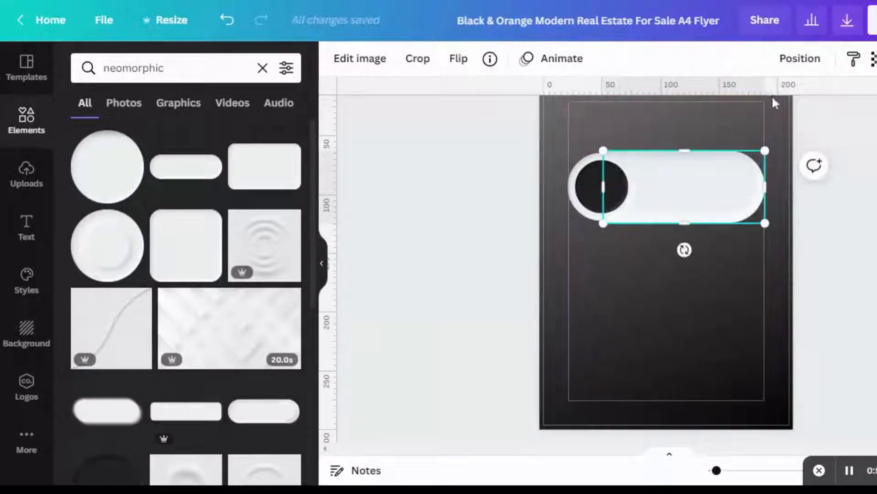
{"action": "left_click_drag", "start_coordinate": [767, 110], "coordinate": [760, 113]}
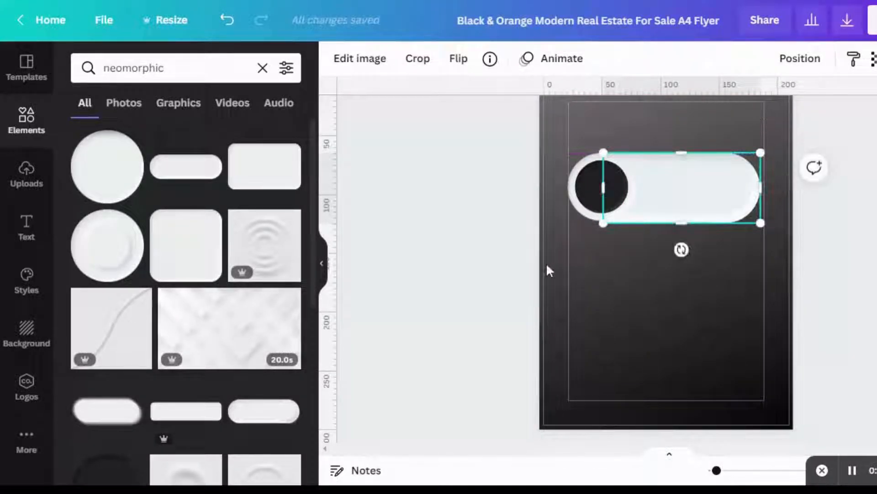
{"action": "left_click_drag", "start_coordinate": [763, 178], "coordinate": [755, 176]}
{"action": "left_click", "coordinate": [521, 298]}
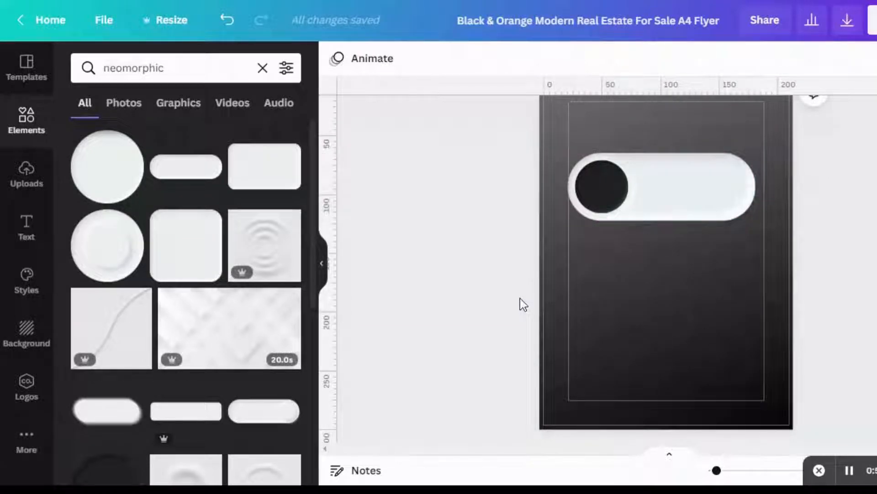
Step: Shrink the white pill slightly below the circle's height and centre it vertically on the circle
{"action": "left_click", "coordinate": [721, 156]}
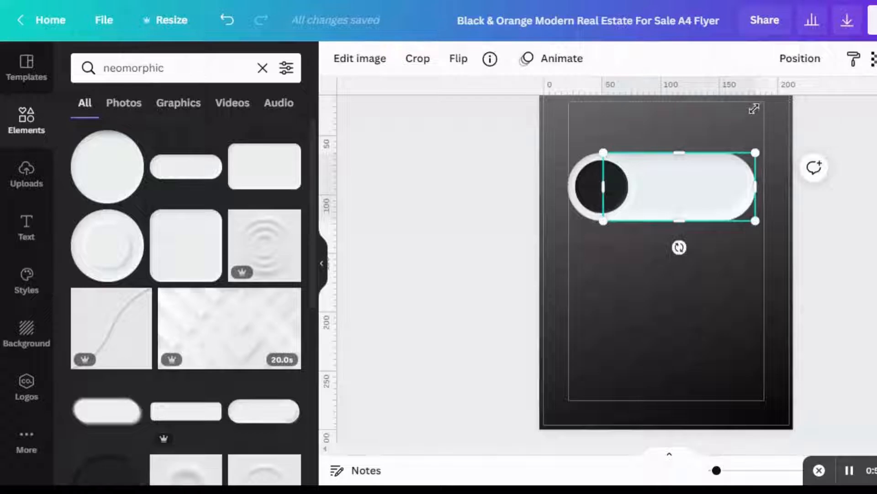
{"action": "left_click_drag", "start_coordinate": [754, 109], "coordinate": [737, 116]}
{"action": "left_click_drag", "start_coordinate": [709, 149], "coordinate": [713, 145]}
{"action": "left_click", "coordinate": [494, 209]}
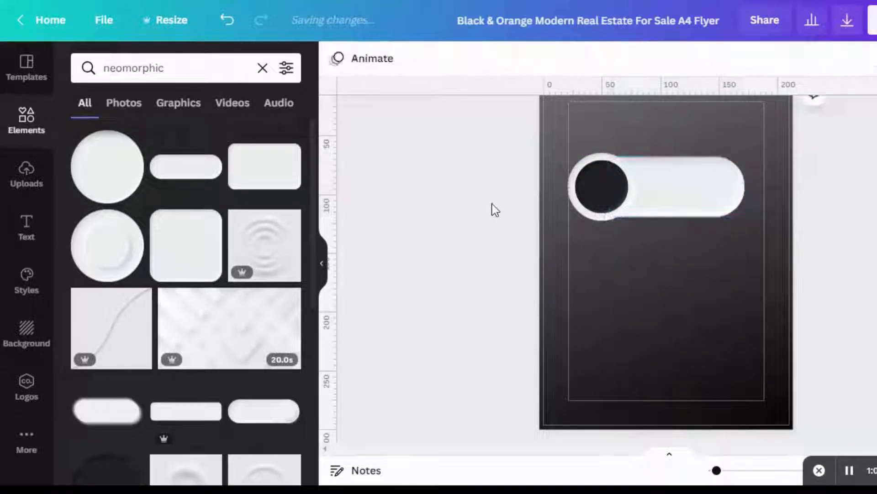
Step: Duplicate the three button shapes, rotate the copy 180° so its circle faces right, and group it below the original
{"action": "left_click_drag", "start_coordinate": [543, 118], "coordinate": [736, 129]}
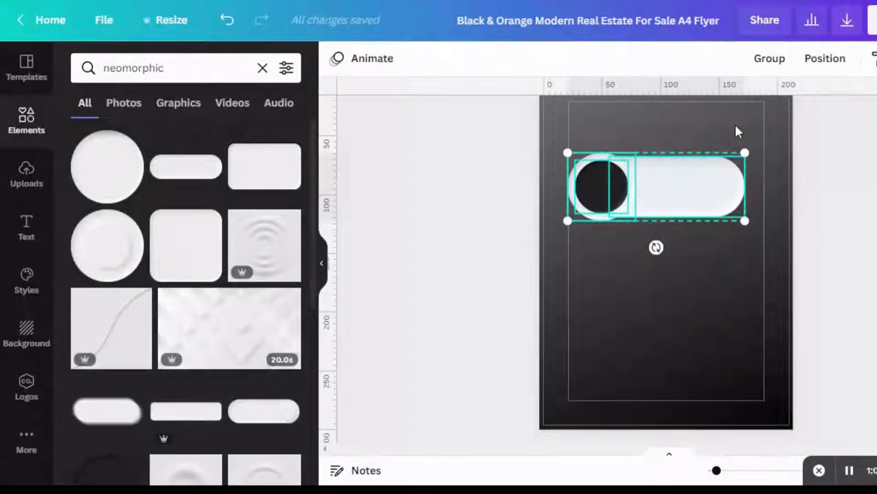
{"action": "left_click_drag", "start_coordinate": [667, 175], "coordinate": [674, 182]}
{"action": "left_click_drag", "start_coordinate": [662, 253], "coordinate": [664, 112]}
{"action": "left_click_drag", "start_coordinate": [662, 161], "coordinate": [659, 237]}
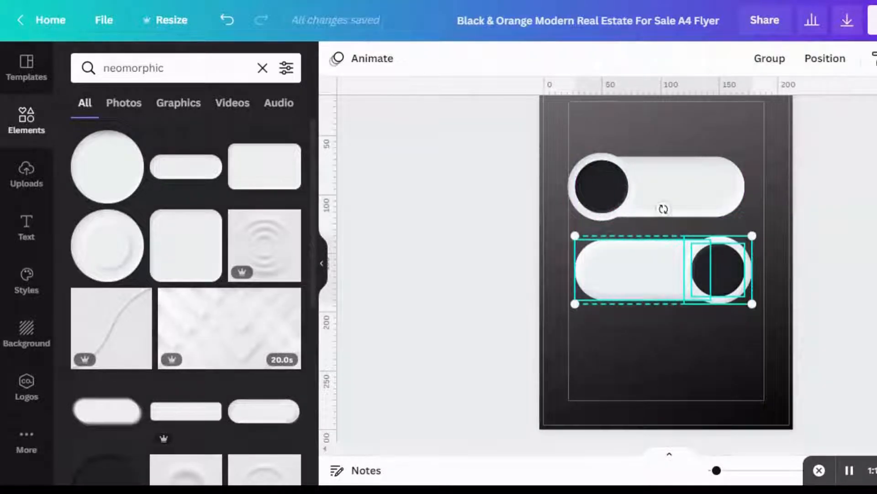
{"action": "left_click", "coordinate": [770, 58]}
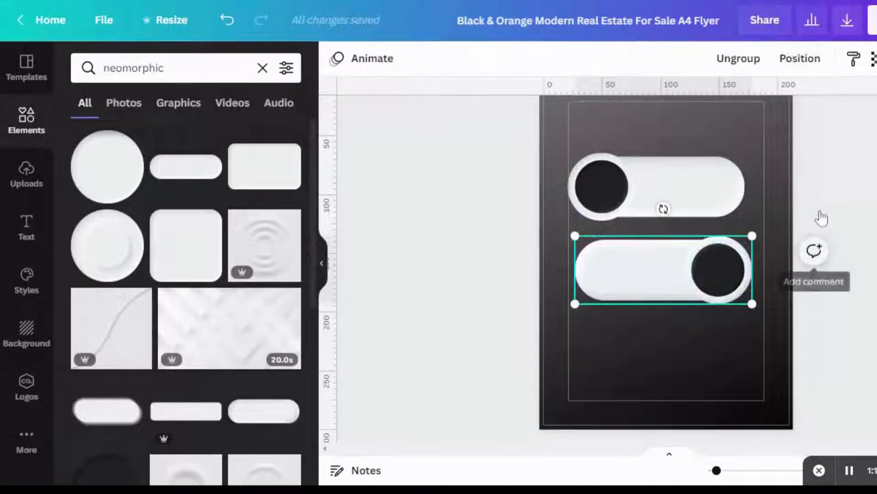
{"action": "left_click", "coordinate": [494, 192]}
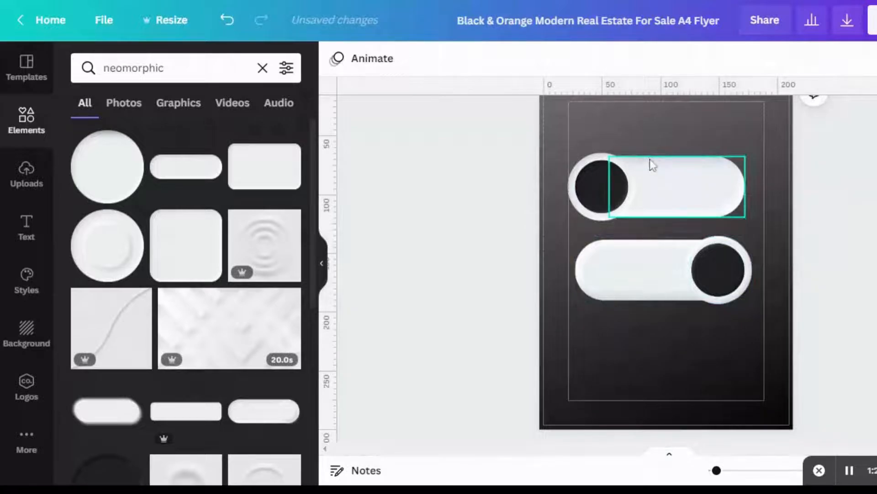
Step: Group the original top button's shapes and place a duplicate below the second button, aligned with the first
{"action": "left_click_drag", "start_coordinate": [528, 155], "coordinate": [827, 155]}
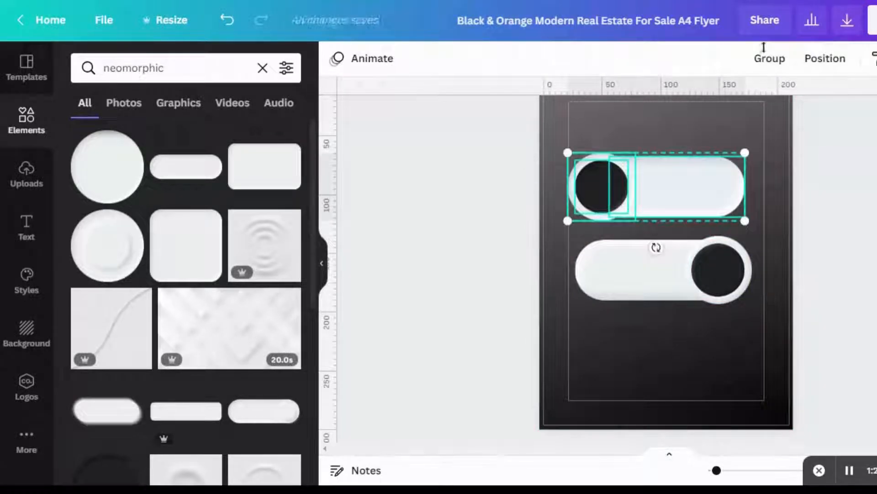
{"action": "key", "text": "ctrl+g"}
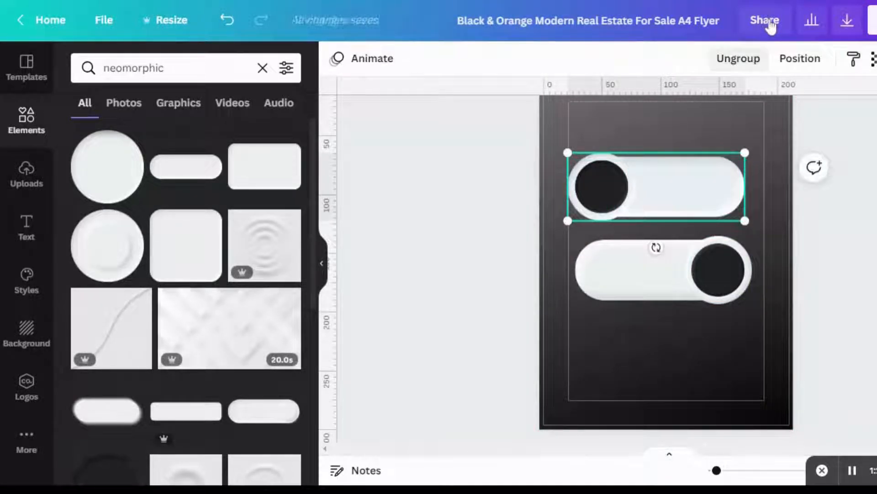
{"action": "key", "text": "ctrl+d"}
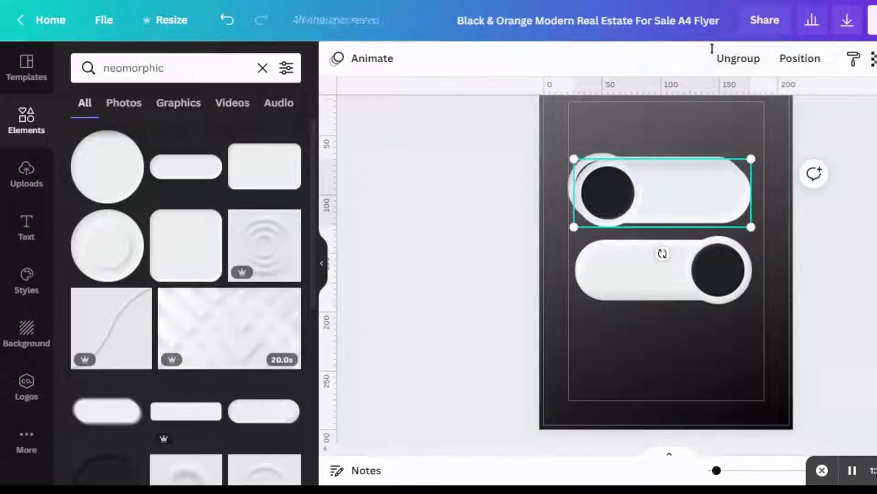
{"action": "left_click_drag", "start_coordinate": [676, 158], "coordinate": [672, 312]}
{"action": "left_click", "coordinate": [823, 242]}
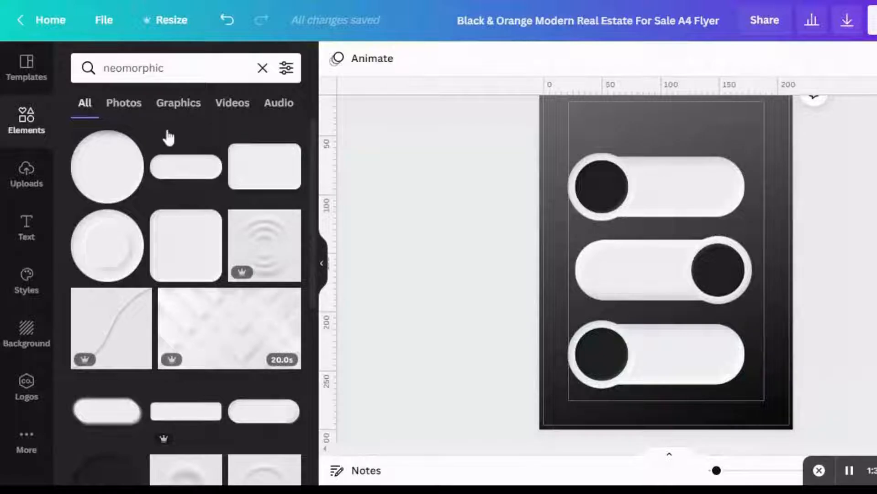
Step: Search the elements library for "neon numbers"
{"action": "type", "text": "n"}
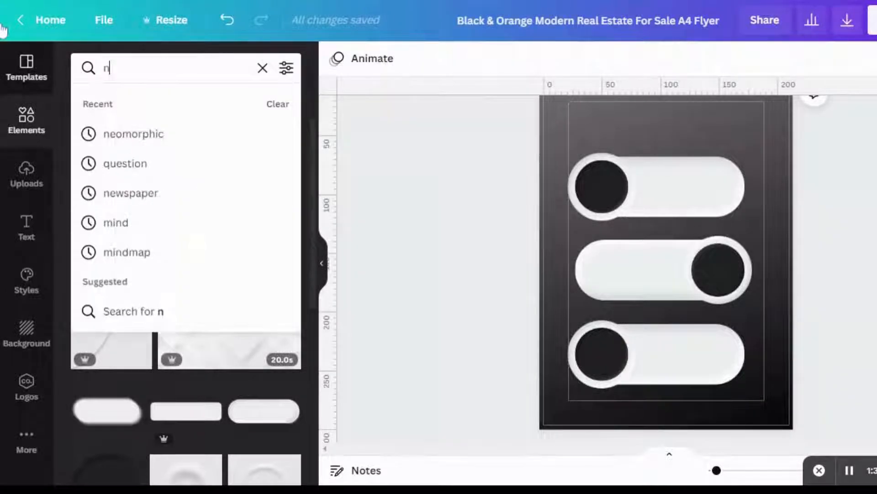
{"action": "type", "text": "eon"}
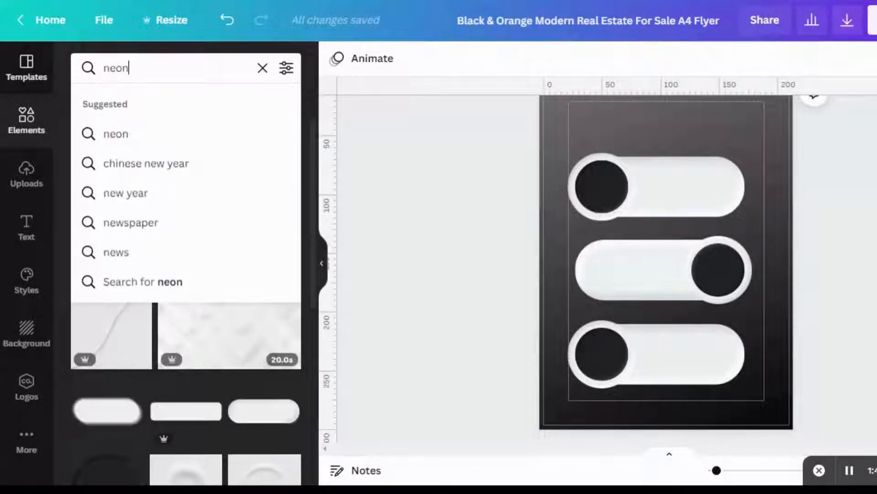
{"action": "type", "text": " num"}
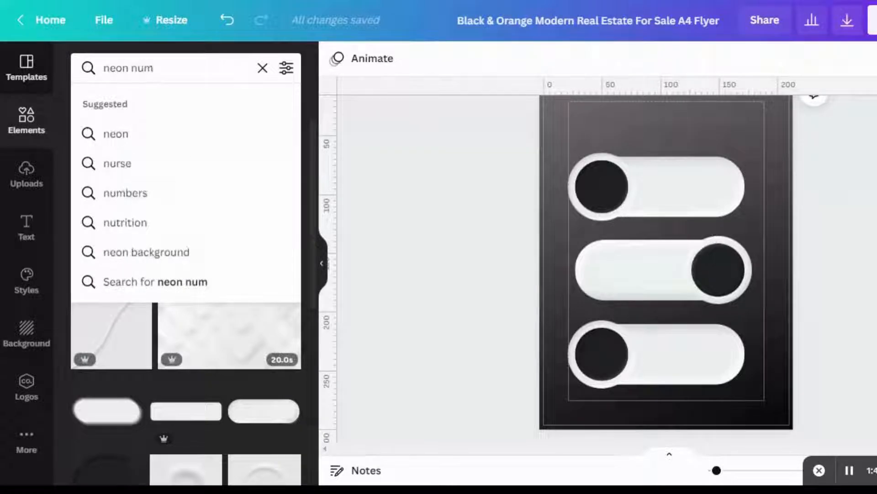
{"action": "type", "text": "bers"}
{"action": "key", "text": "Return"}
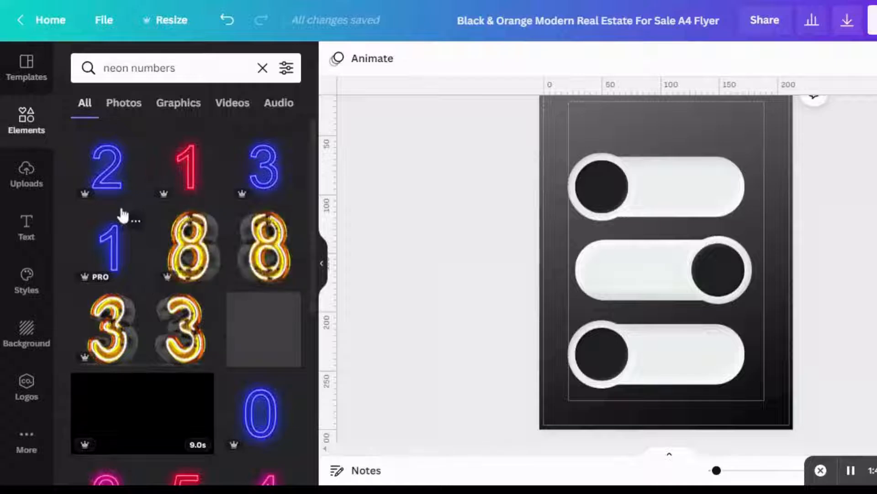
Step: Add the blue neon number 1, shrink it and centre it in the top button's dark circle
{"action": "left_click", "coordinate": [121, 211]}
{"action": "left_click_drag", "start_coordinate": [763, 401], "coordinate": [594, 132]}
{"action": "left_click_drag", "start_coordinate": [599, 103], "coordinate": [615, 118]}
{"action": "left_click_drag", "start_coordinate": [600, 158], "coordinate": [605, 153]}
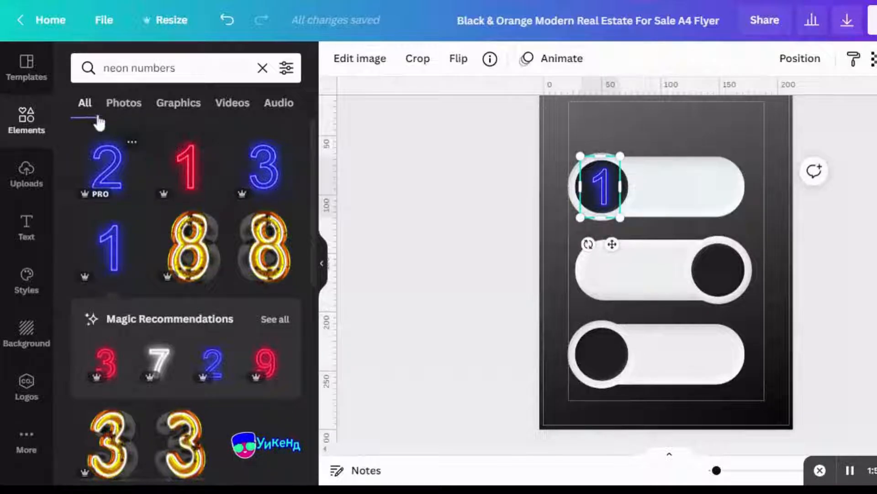
Step: Add the blue neon number 2, shrink it and centre it in the middle button's dark circle
{"action": "left_click", "coordinate": [103, 151]}
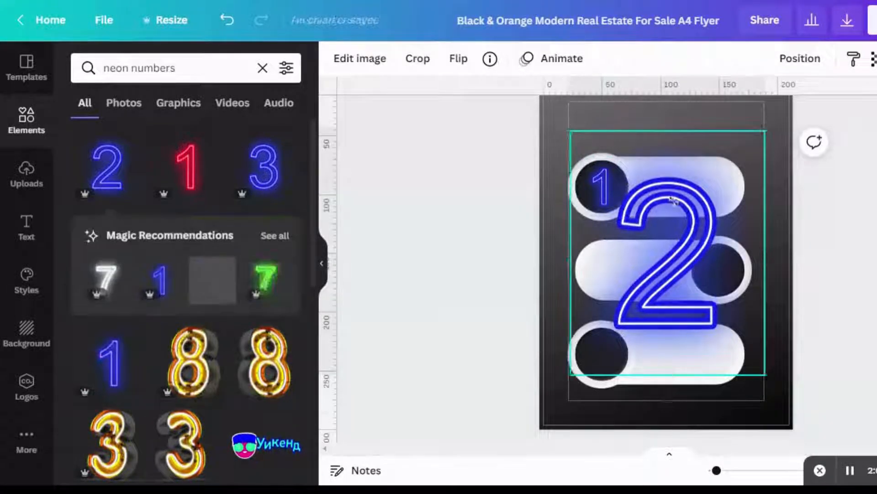
{"action": "left_click_drag", "start_coordinate": [568, 127], "coordinate": [733, 264]}
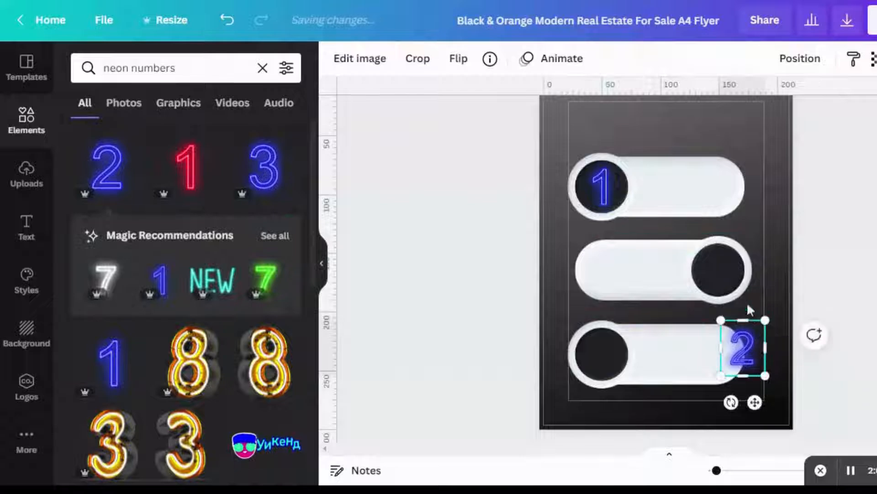
{"action": "left_click_drag", "start_coordinate": [748, 312], "coordinate": [725, 237]}
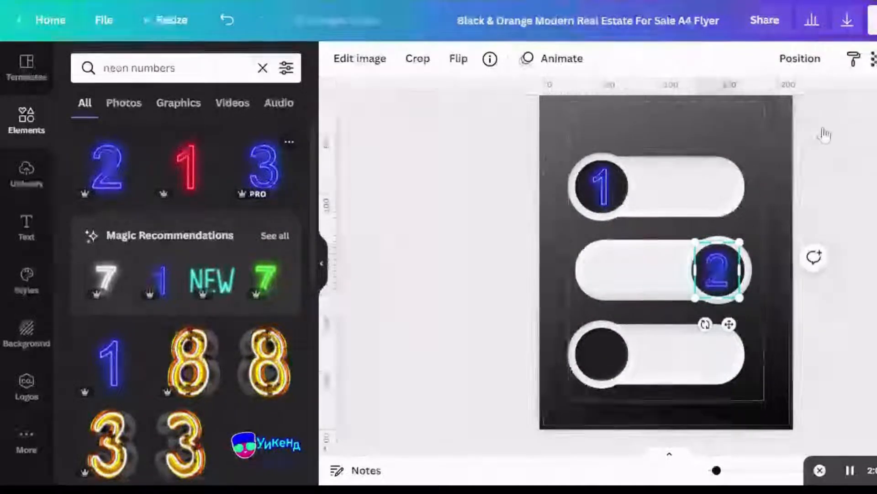
Step: Add the blue neon number 3 and shrink it to fit the bottom button's dark circle
{"action": "left_click", "coordinate": [264, 147]}
{"action": "left_click_drag", "start_coordinate": [765, 125], "coordinate": [599, 305]}
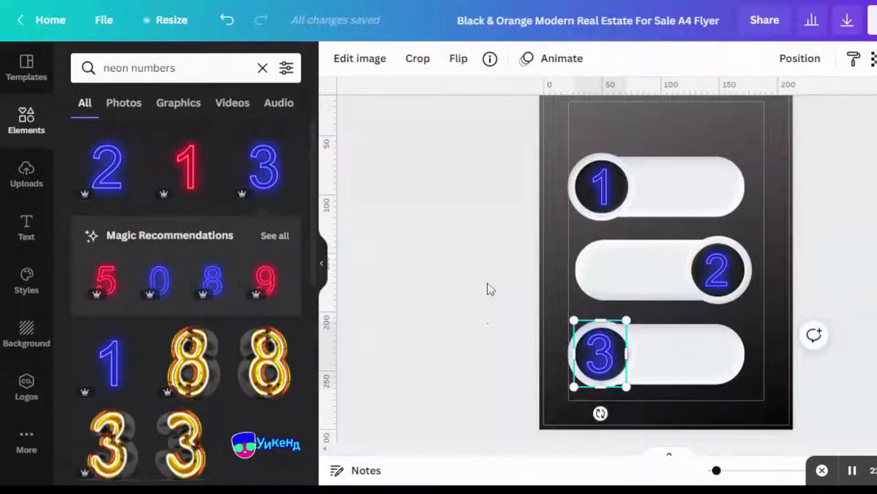
{"action": "left_click", "coordinate": [490, 289]}
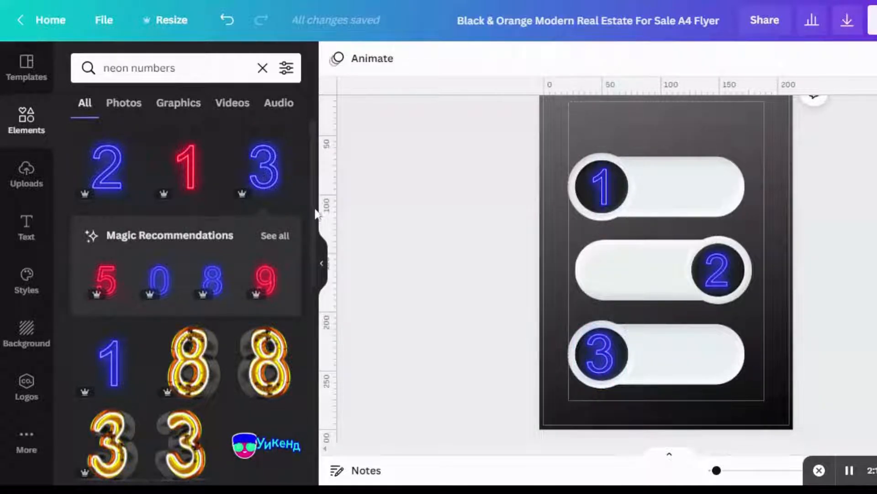
Step: Search the elements library for "neon ring"
{"action": "scroll", "coordinate": [314, 217], "scroll_direction": "down", "scroll_amount": 6}
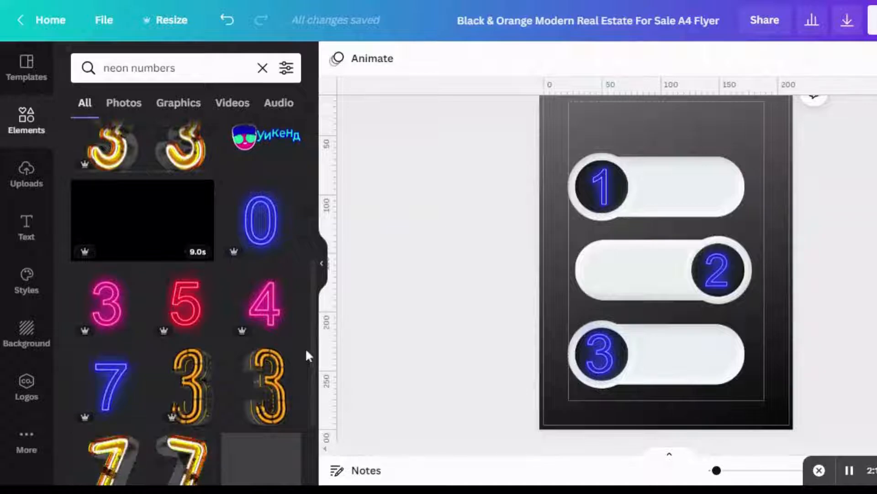
{"action": "left_click_drag", "start_coordinate": [183, 68], "coordinate": [137, 68]}
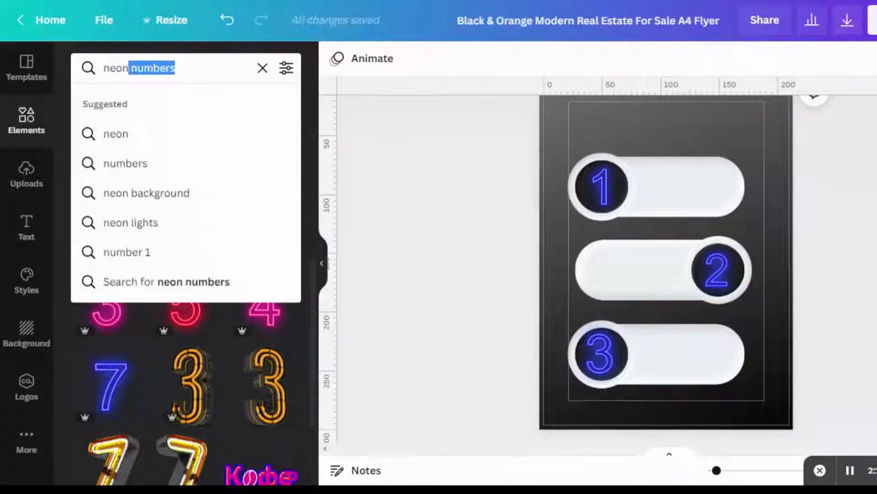
{"action": "type", "text": "ring"}
{"action": "key", "text": "Return"}
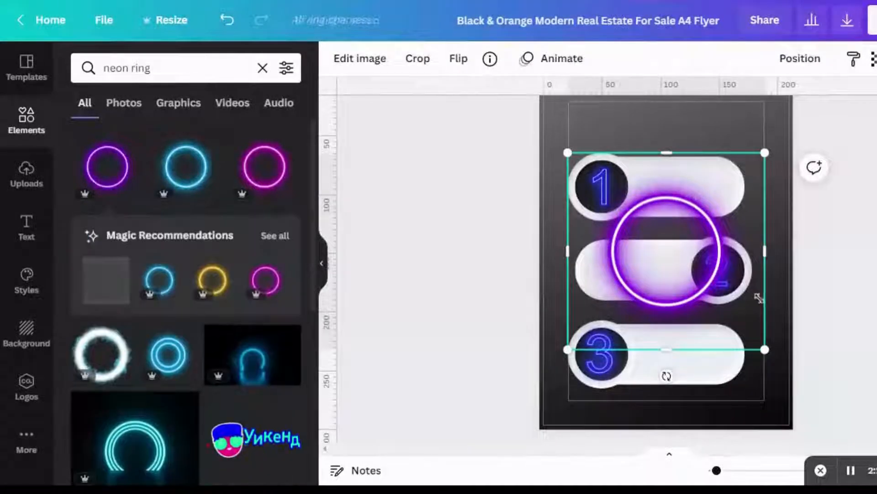
Step: Add the purple neon ring, shrink it and centre it around the number 1 in the top button
{"action": "left_click_drag", "start_coordinate": [763, 308], "coordinate": [665, 207]}
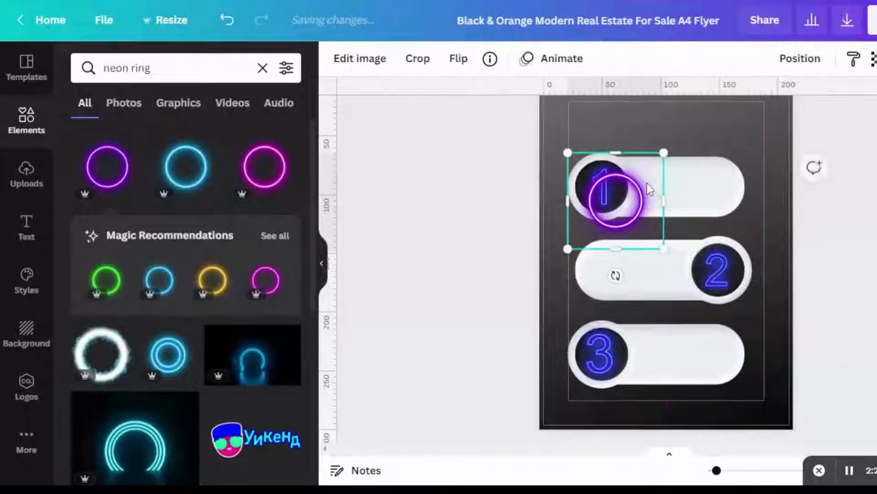
{"action": "left_click_drag", "start_coordinate": [632, 182], "coordinate": [617, 168]}
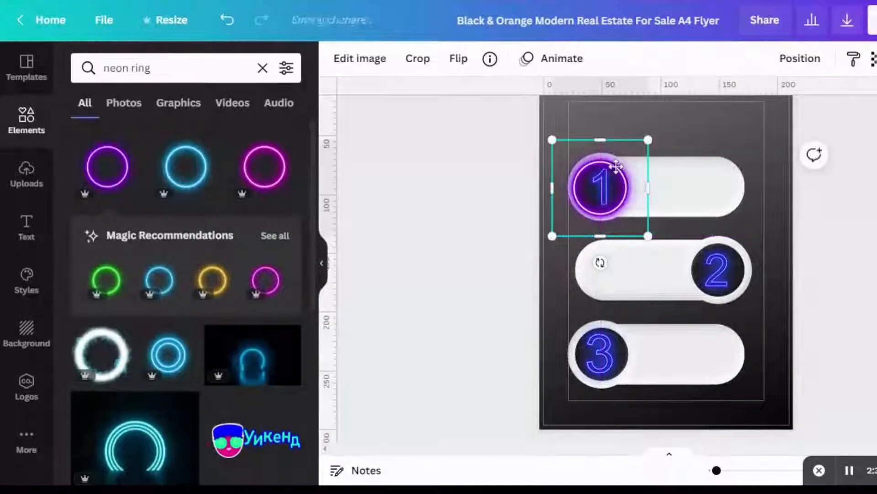
Step: Duplicate the purple neon ring twice, centring one copy around the number 2 in the middle button
{"action": "left_click_drag", "start_coordinate": [616, 167], "coordinate": [729, 241]}
{"action": "key", "text": "ctrl+d"}
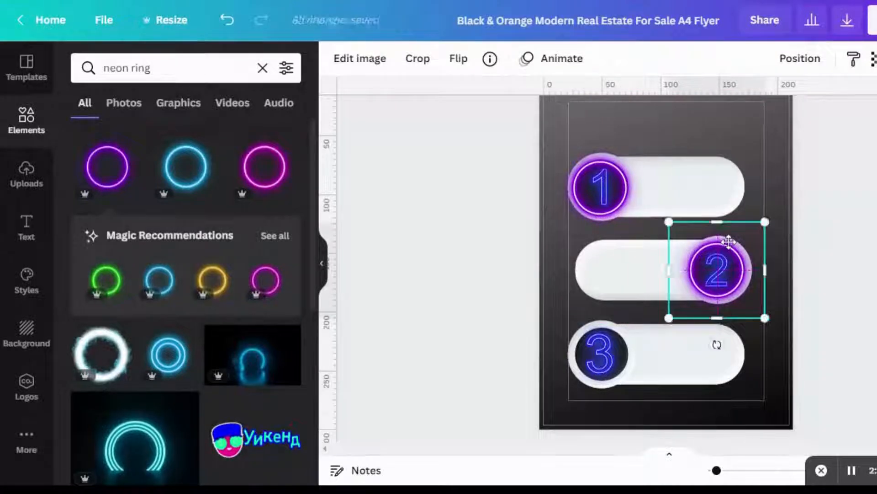
{"action": "key", "text": "ctrl+d"}
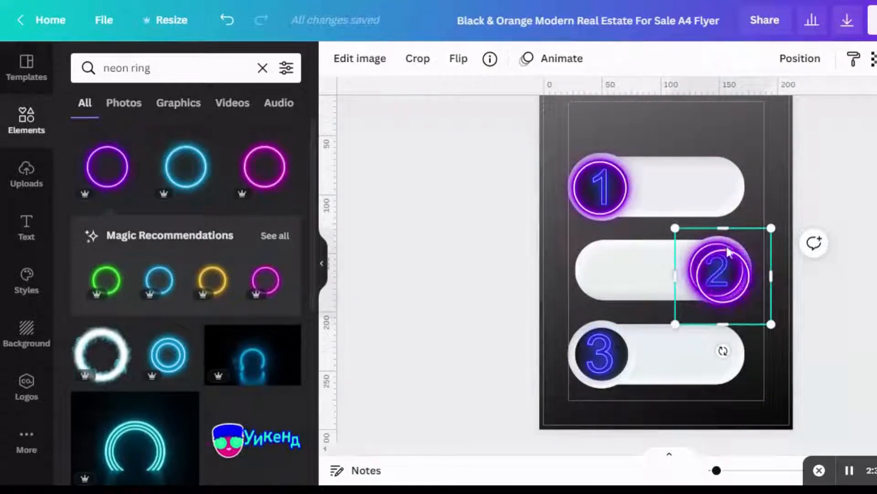
{"action": "key", "text": "Return"}
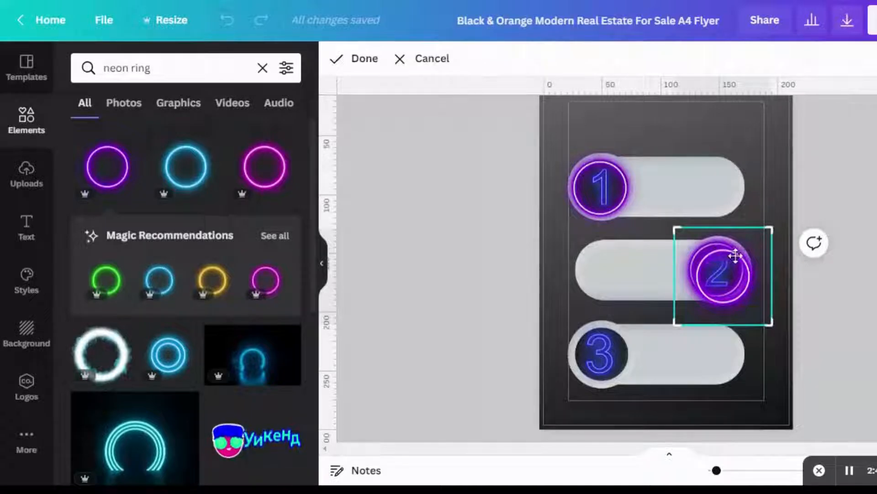
{"action": "left_click_drag", "start_coordinate": [740, 253], "coordinate": [654, 257]}
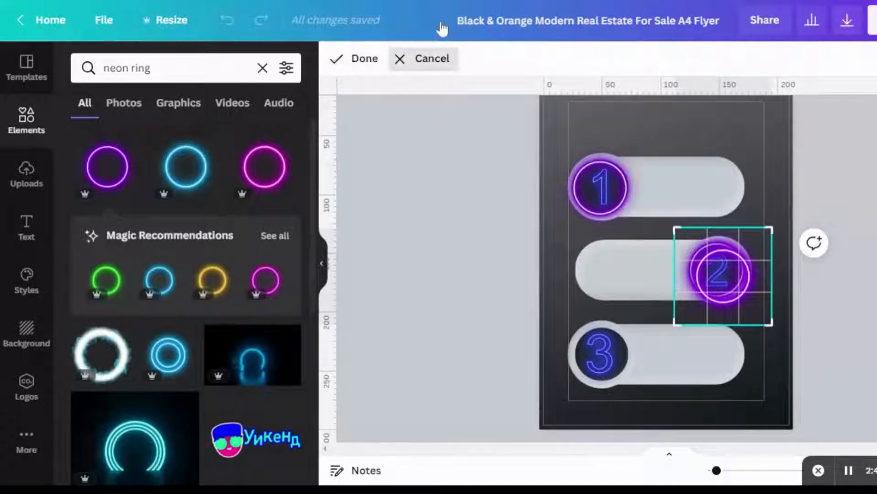
{"action": "left_click", "coordinate": [425, 58]}
Step: Move the spare purple ring copy so it is centred around the number 3 in the bottom button
{"action": "left_click_drag", "start_coordinate": [702, 267], "coordinate": [601, 335]}
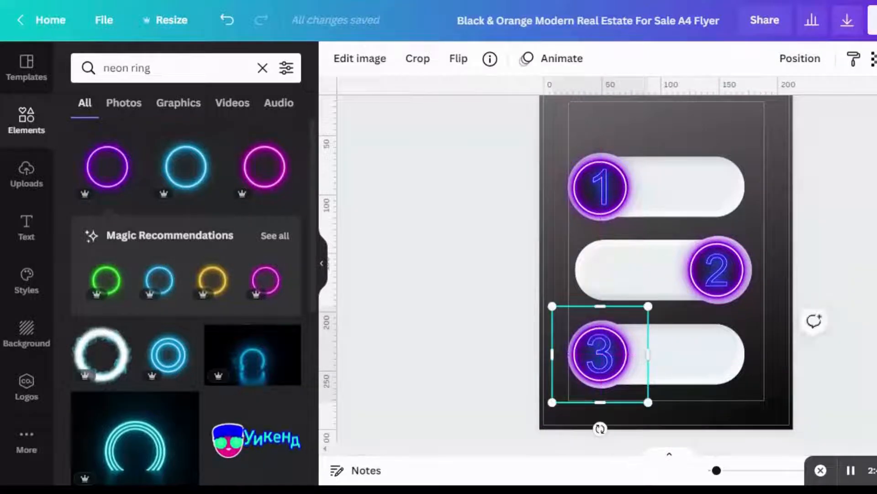
{"action": "key", "text": "Escape"}
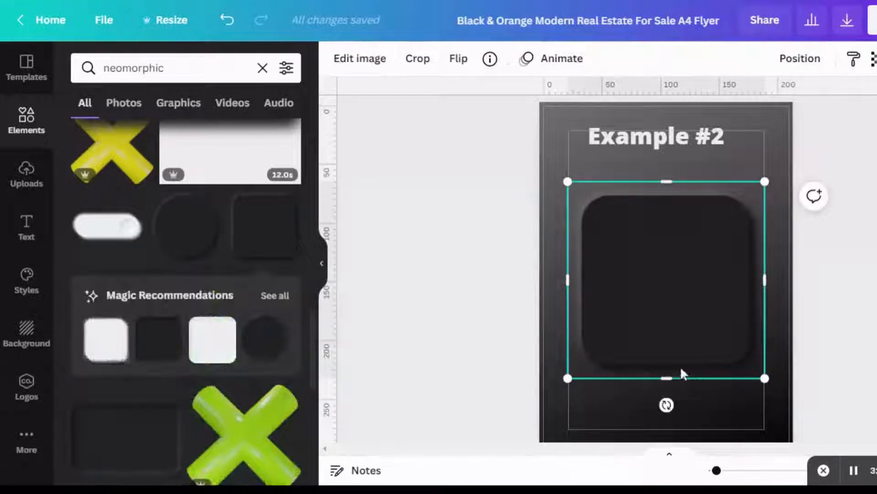
Step: Rotate the dark neomorphic rounded square into a diamond, shrink it and place it below the Example #2 heading
{"action": "left_click_drag", "start_coordinate": [667, 405], "coordinate": [615, 294]}
{"action": "left_click_drag", "start_coordinate": [666, 340], "coordinate": [651, 213]}
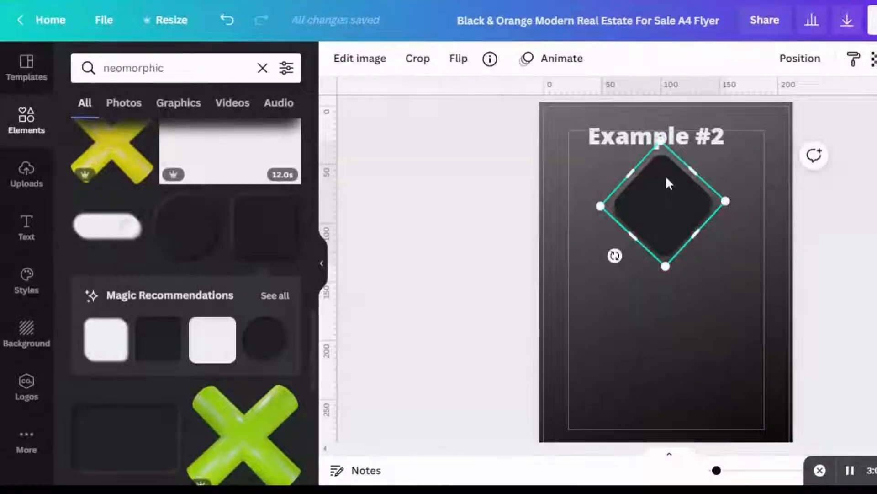
{"action": "left_click_drag", "start_coordinate": [666, 181], "coordinate": [619, 186]}
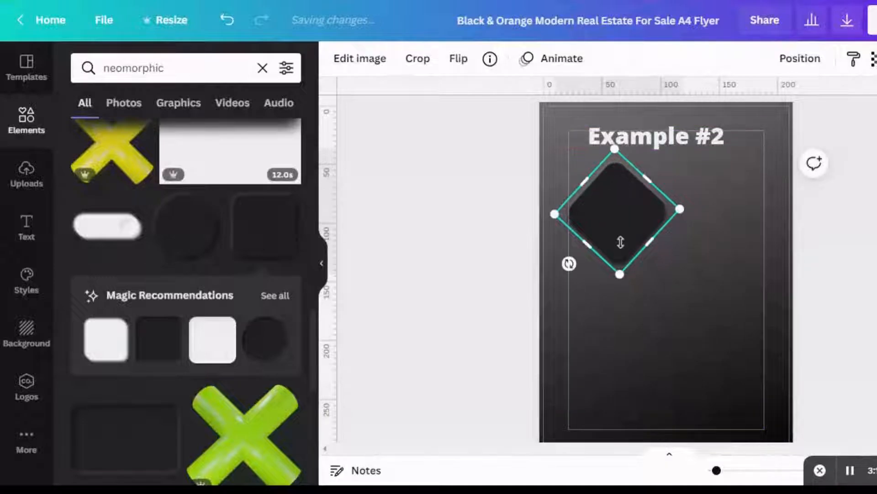
{"action": "left_click_drag", "start_coordinate": [620, 273], "coordinate": [595, 194]}
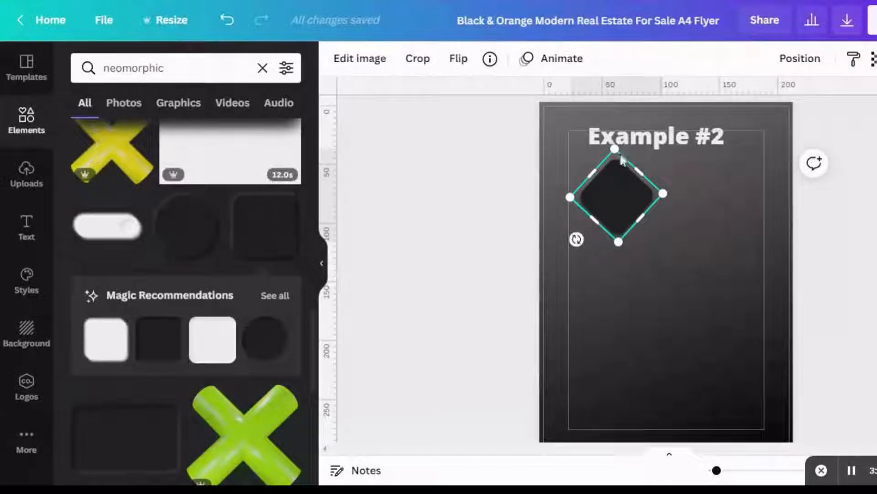
Step: Duplicate the dark diamond and arrange the copies into a zigzag column of four diamonds
{"action": "key", "text": "ctrl+d"}
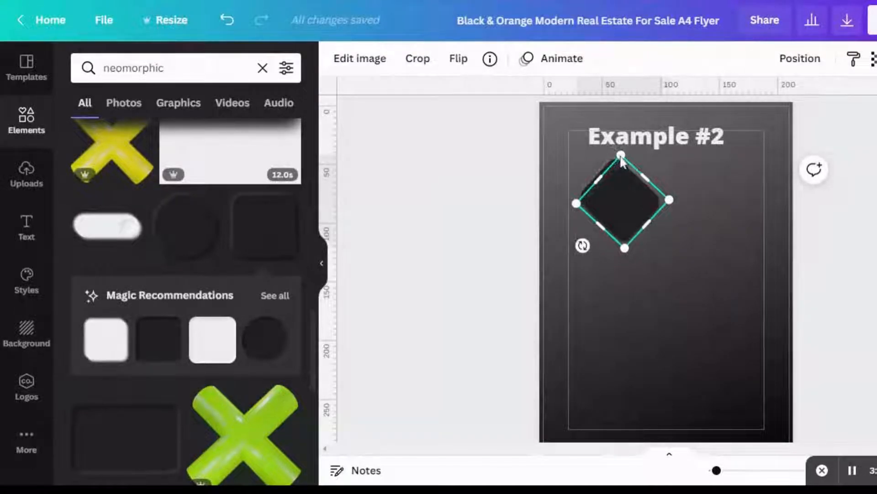
{"action": "left_click_drag", "start_coordinate": [621, 160], "coordinate": [659, 288]}
{"action": "key", "text": "ctrl+d"}
{"action": "key", "text": "shift+Right"}
{"action": "key", "text": "shift+Down"}
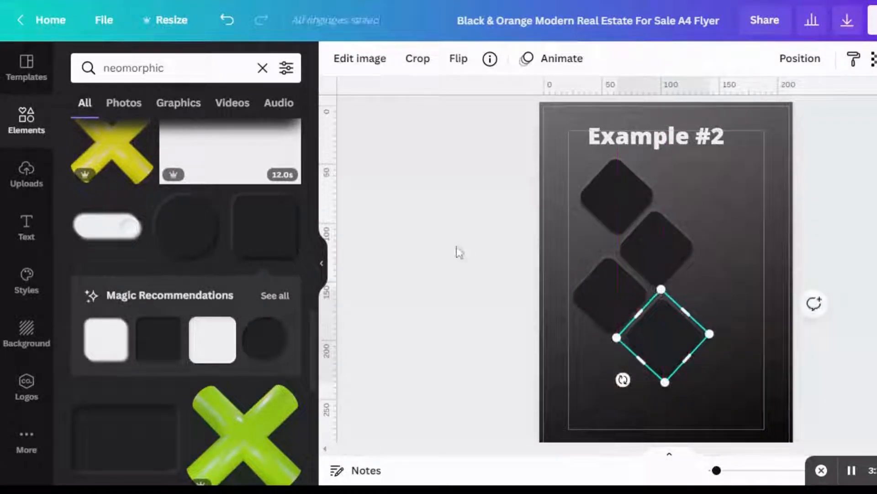
{"action": "left_click", "coordinate": [458, 252]}
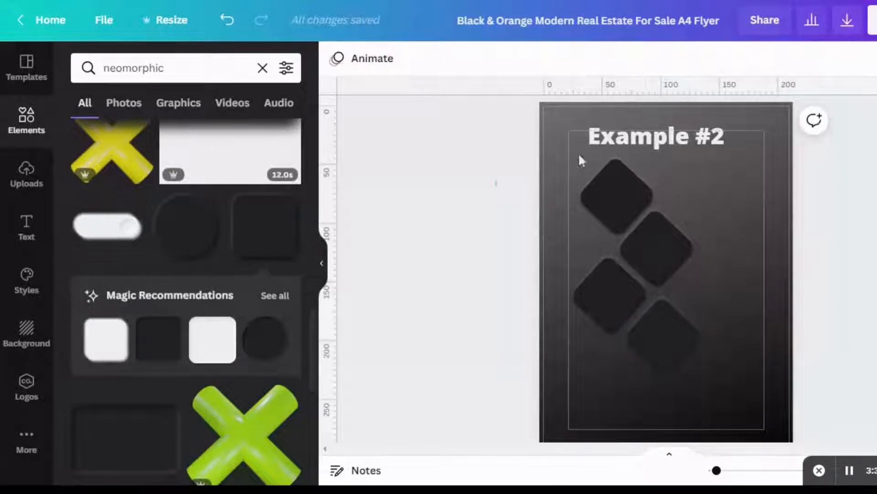
Step: Select all four diamonds and move them together to the centre of the page below the heading
{"action": "left_click_drag", "start_coordinate": [496, 186], "coordinate": [683, 271]}
{"action": "left_click_drag", "start_coordinate": [619, 210], "coordinate": [652, 239]}
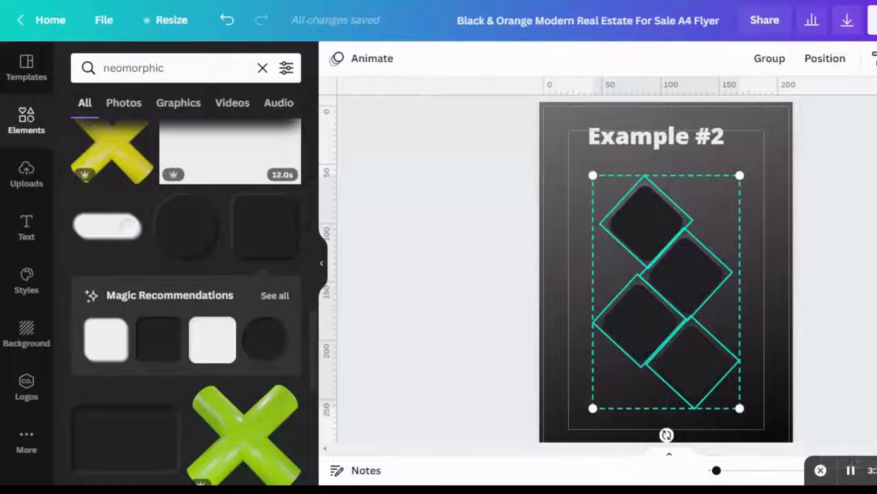
{"action": "left_click", "coordinate": [786, 304]}
{"action": "left_click_drag", "start_coordinate": [695, 301], "coordinate": [692, 305]}
{"action": "left_click", "coordinate": [854, 259]}
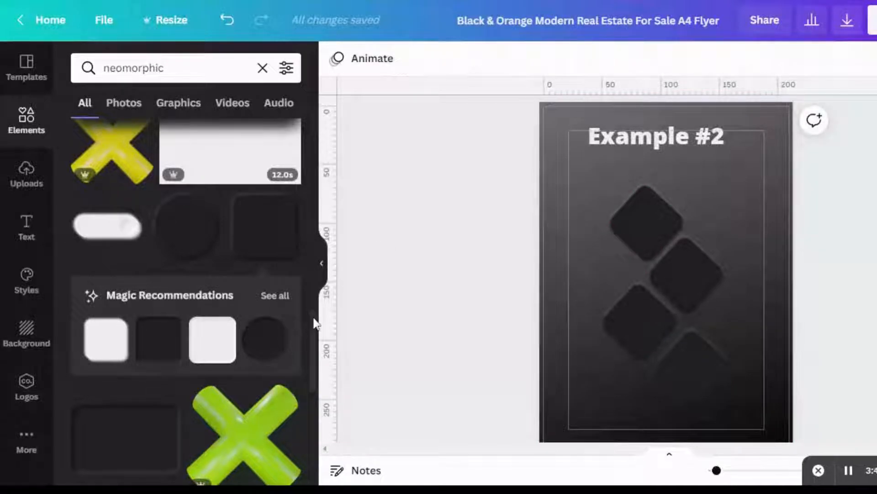
Step: Add the dark neomorphic pill shape, shrink it and crop its edges into a short straight bar
{"action": "left_click_drag", "start_coordinate": [313, 322], "coordinate": [314, 405]}
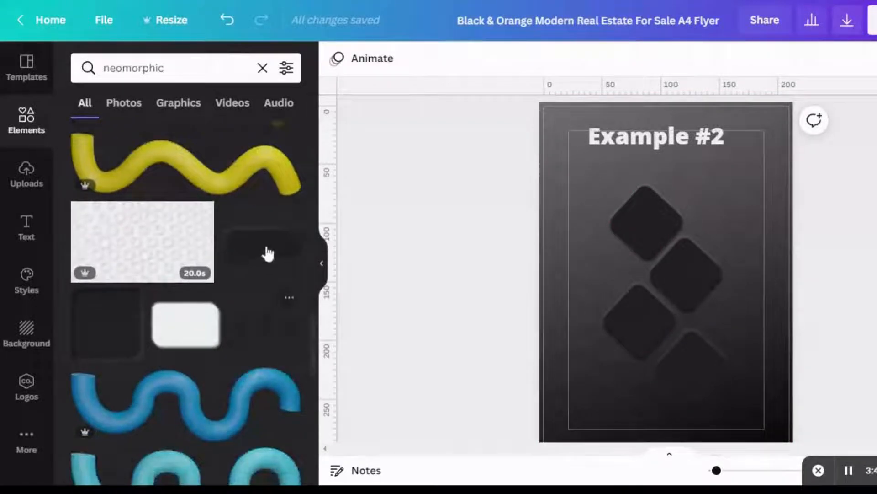
{"action": "left_click", "coordinate": [260, 224]}
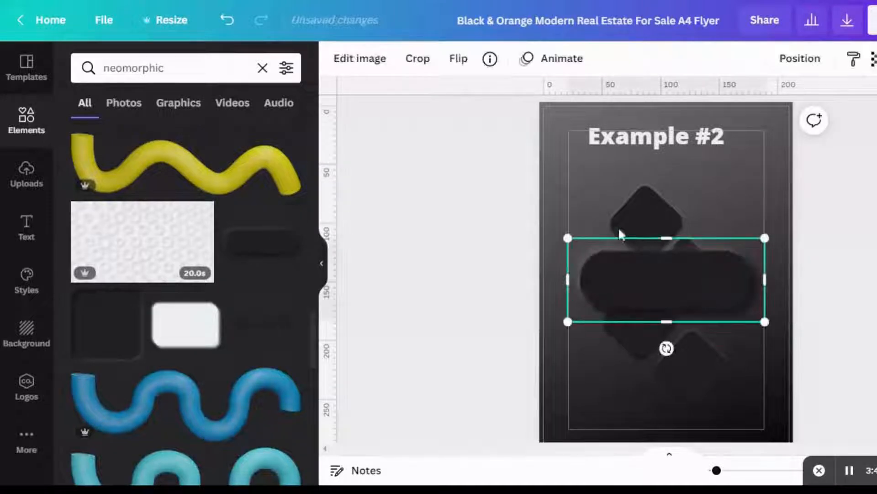
{"action": "left_click_drag", "start_coordinate": [720, 258], "coordinate": [671, 184]}
{"action": "left_click_drag", "start_coordinate": [625, 129], "coordinate": [628, 152]}
{"action": "left_click_drag", "start_coordinate": [529, 223], "coordinate": [551, 224]}
{"action": "left_click_drag", "start_coordinate": [632, 216], "coordinate": [631, 190]}
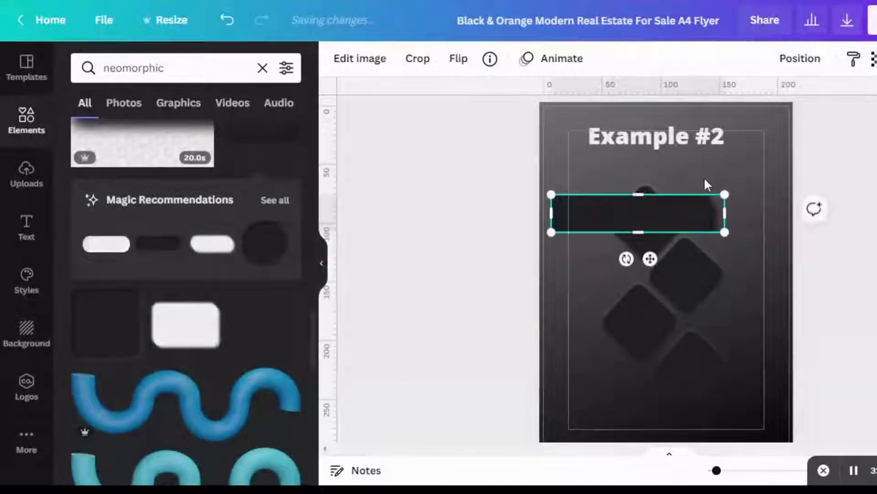
{"action": "left_click_drag", "start_coordinate": [727, 170], "coordinate": [697, 170]}
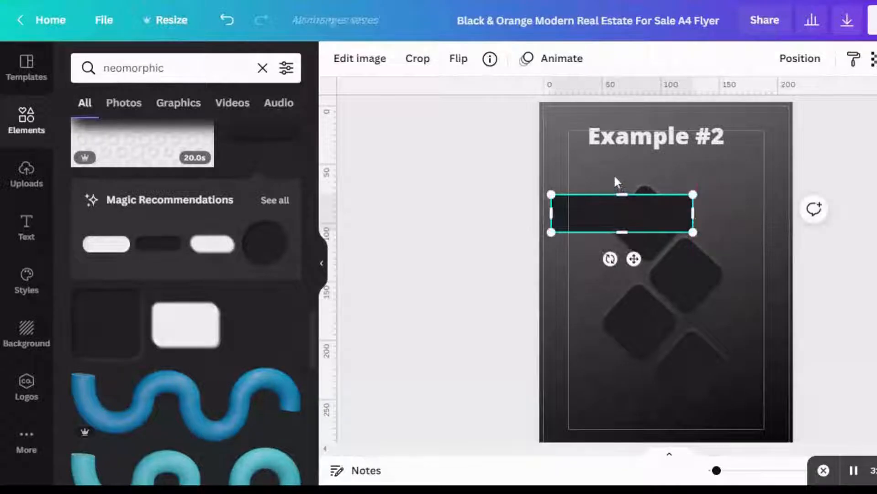
Step: Move the dark bar to the right side of the top diamond and send it backward
{"action": "left_click_drag", "start_coordinate": [617, 182], "coordinate": [704, 179]}
{"action": "right_click", "coordinate": [704, 179]}
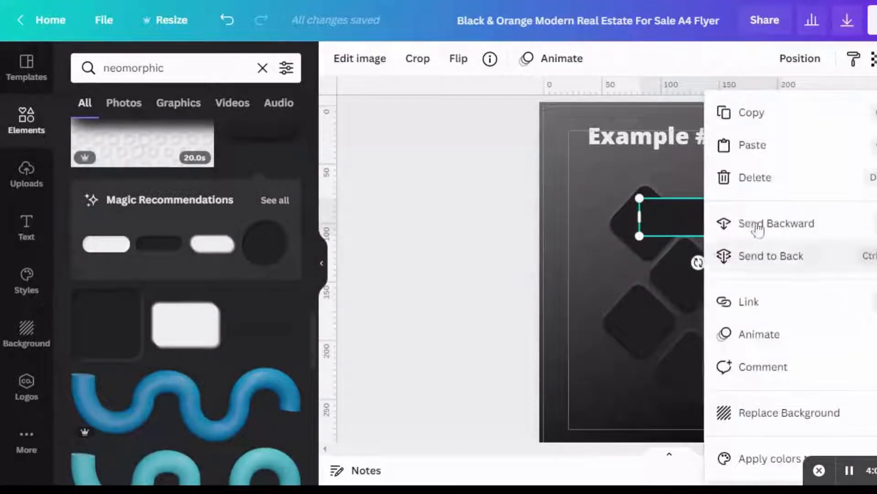
{"action": "left_click", "coordinate": [757, 226]}
{"action": "left_click", "coordinate": [835, 217]}
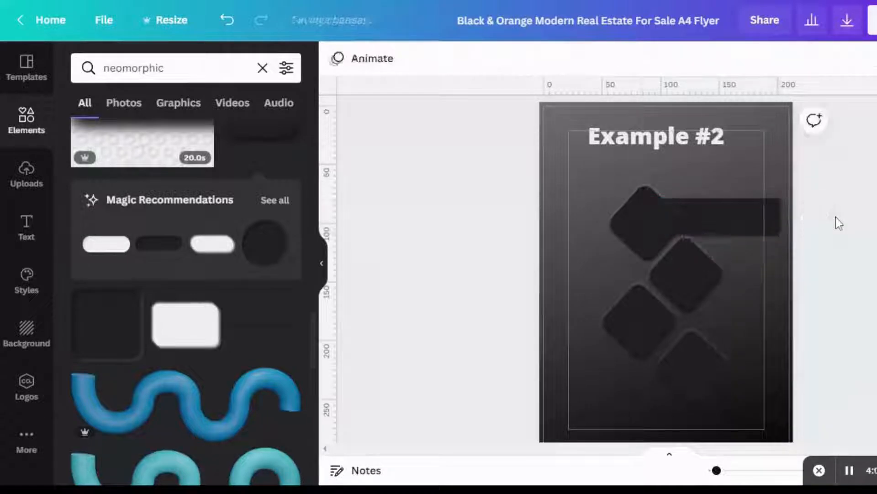
Step: Extend the dark bar beside the top diamond beyond the page's right edge
{"action": "left_click", "coordinate": [736, 175]}
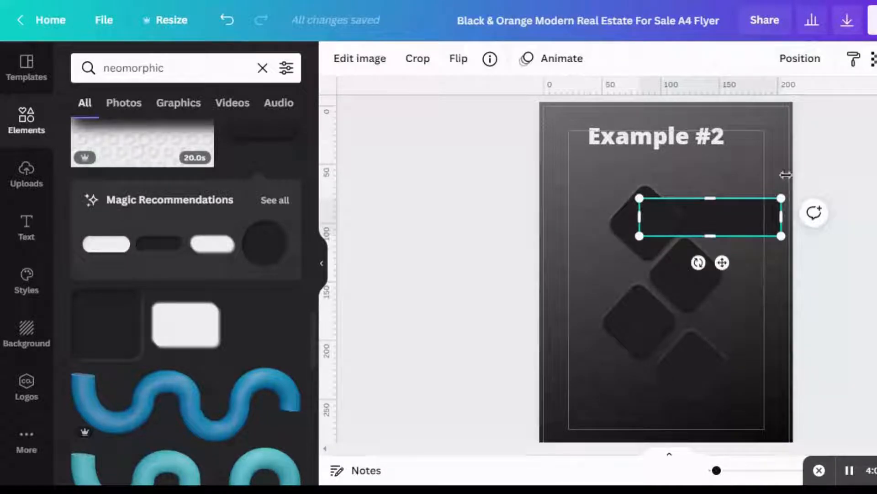
{"action": "left_click_drag", "start_coordinate": [782, 215], "coordinate": [827, 189]}
{"action": "left_click", "coordinate": [854, 219]}
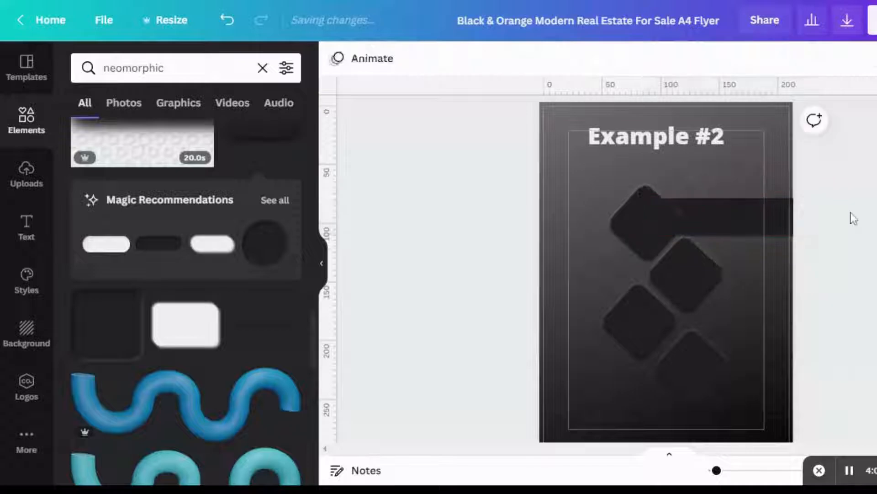
Step: Duplicate the dark bar, move the copy to the left side of the second diamond and send it backward
{"action": "left_click", "coordinate": [745, 174]}
{"action": "key", "text": "ctrl+d"}
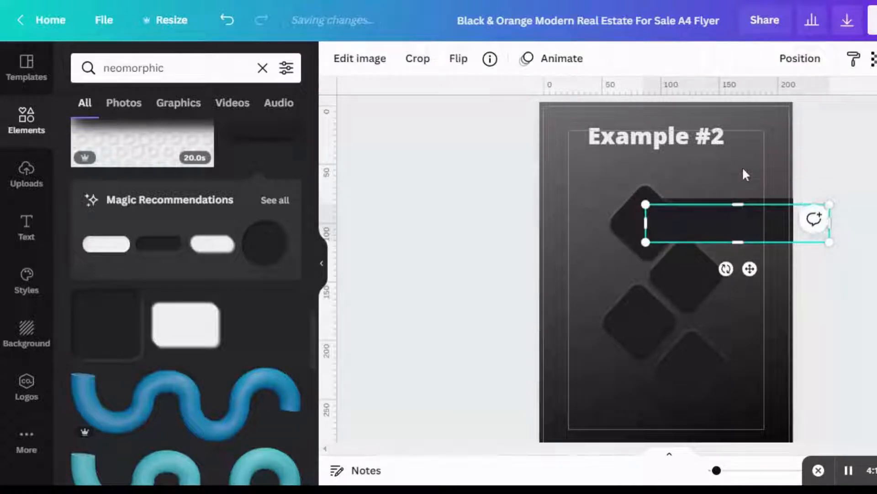
{"action": "left_click_drag", "start_coordinate": [738, 204], "coordinate": [659, 227]}
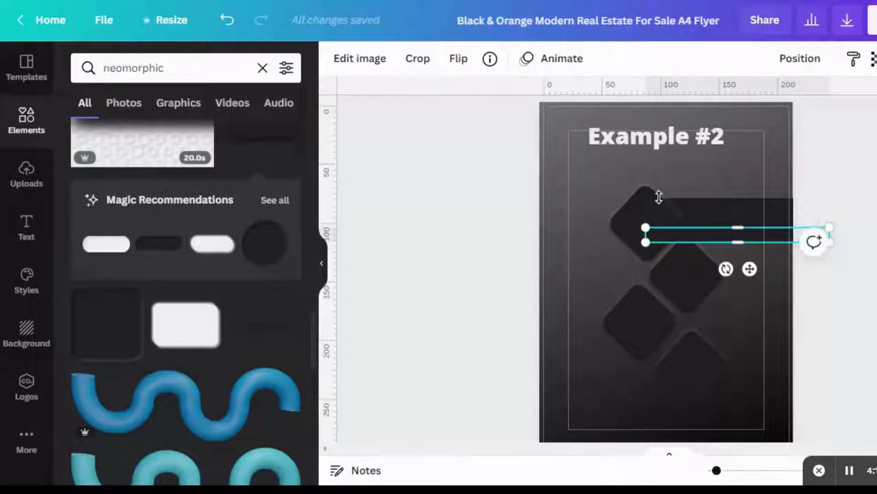
{"action": "key", "text": "ctrl+z"}
{"action": "left_click_drag", "start_coordinate": [698, 184], "coordinate": [566, 230]}
{"action": "right_click", "coordinate": [566, 230]}
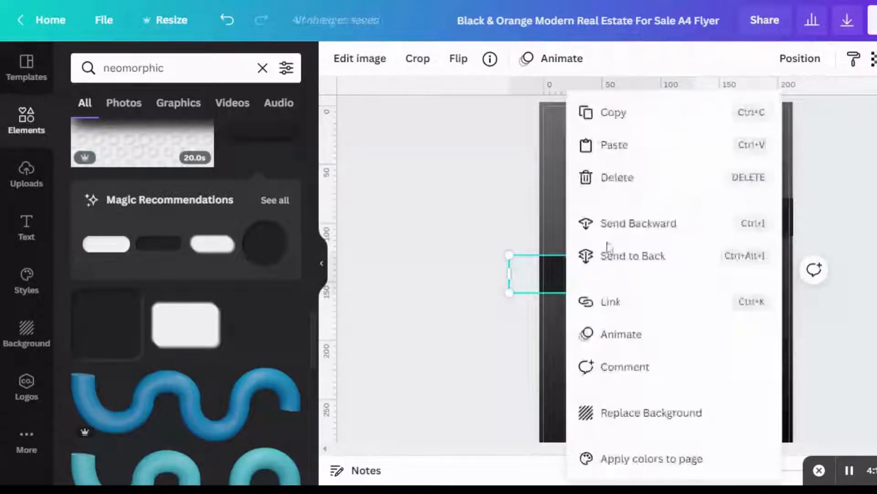
{"action": "left_click", "coordinate": [623, 224]}
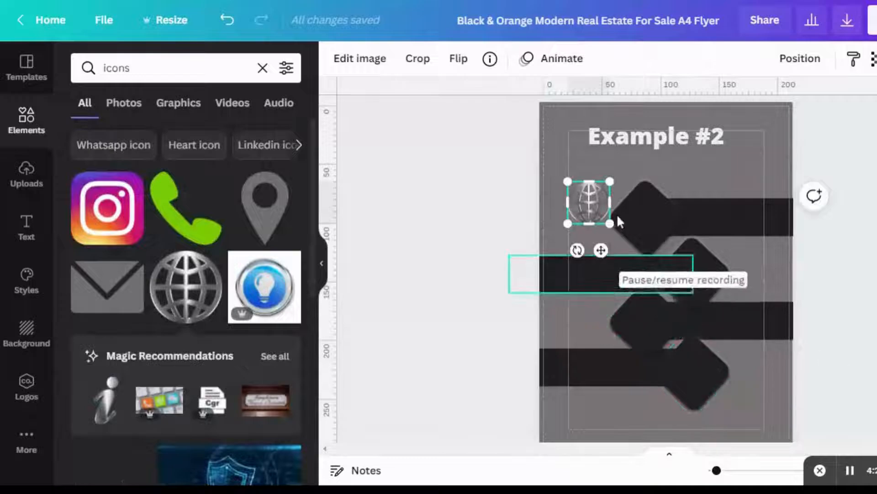
Step: Fit the globe icon inside the top diamond, and add the silver letter "i" icon, shrunk, inside the second diamond
{"action": "left_click_drag", "start_coordinate": [611, 185], "coordinate": [659, 213]}
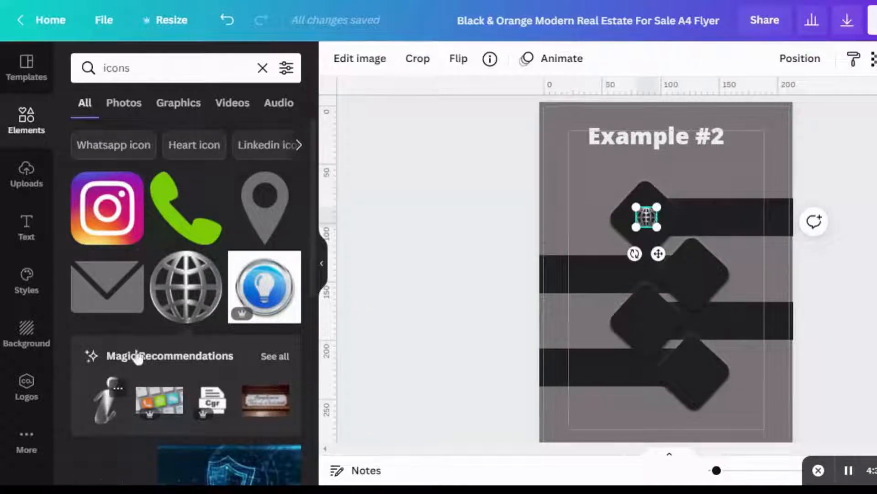
{"action": "left_click", "coordinate": [107, 399]}
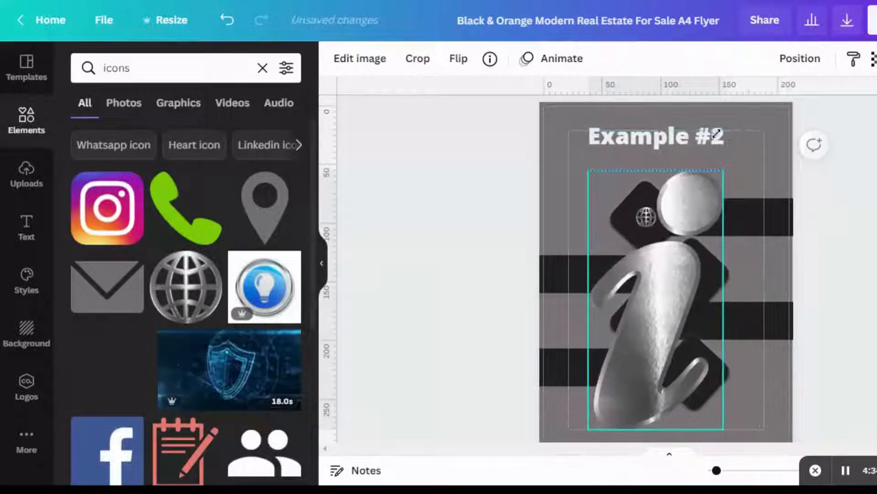
{"action": "left_click_drag", "start_coordinate": [717, 134], "coordinate": [612, 367]}
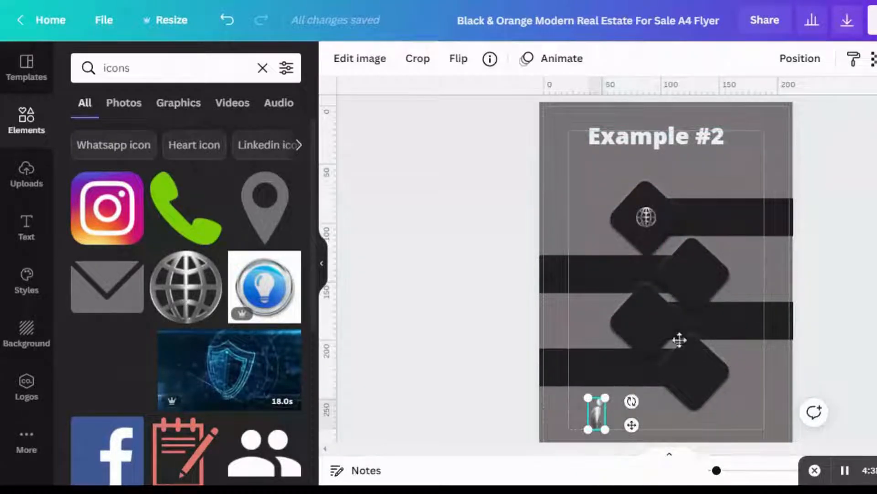
{"action": "left_click_drag", "start_coordinate": [680, 340], "coordinate": [722, 248]}
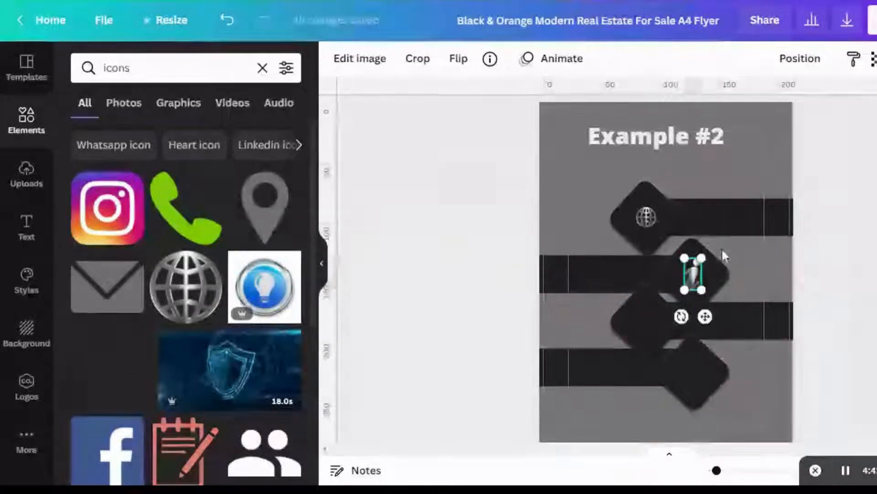
Step: Enlarge the globe icon and re-center it inside the top diamond
{"action": "left_click", "coordinate": [646, 216]}
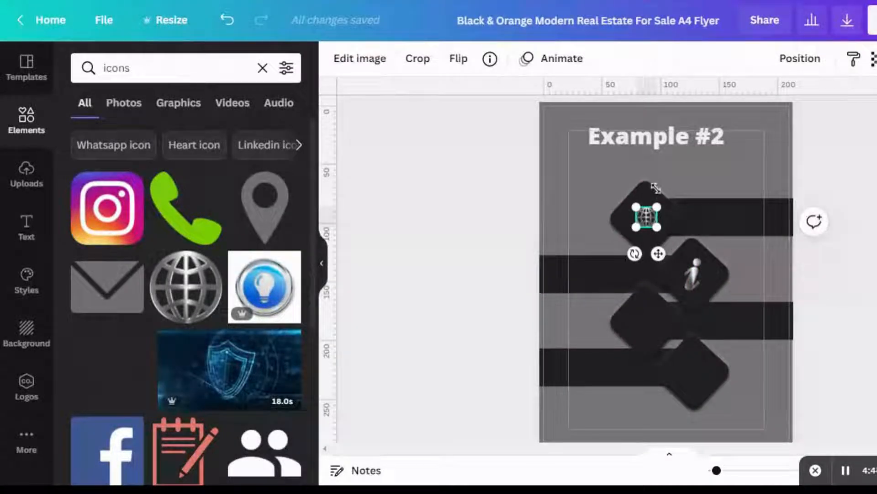
{"action": "left_click_drag", "start_coordinate": [646, 217], "coordinate": [649, 219]}
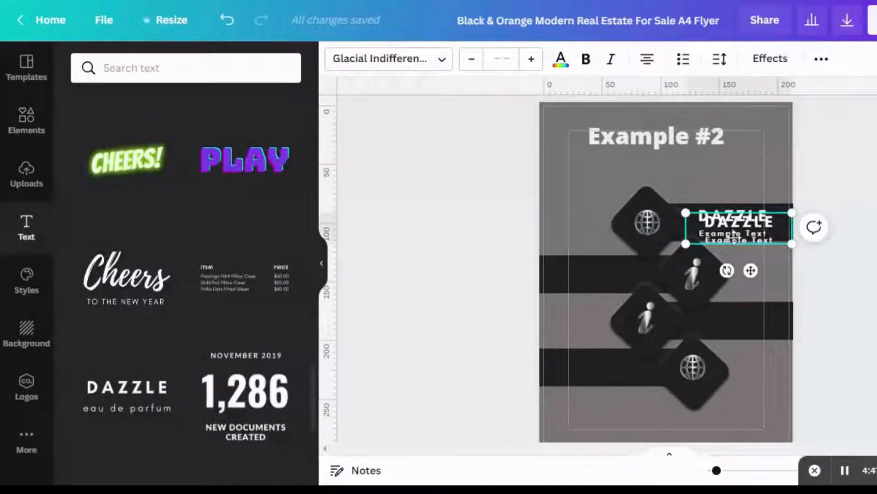
Step: Duplicate the "DAZZLE / Example Text" block and place the copies on the third and fourth dark bars
{"action": "left_click_drag", "start_coordinate": [734, 235], "coordinate": [752, 319]}
{"action": "key", "text": "ctrl+d"}
{"action": "key", "text": "ctrl+d"}
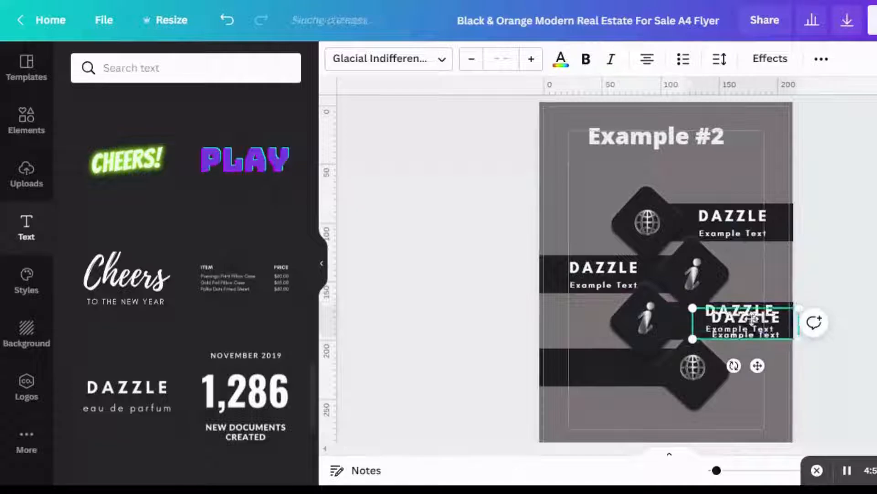
{"action": "left_click_drag", "start_coordinate": [761, 325], "coordinate": [624, 370]}
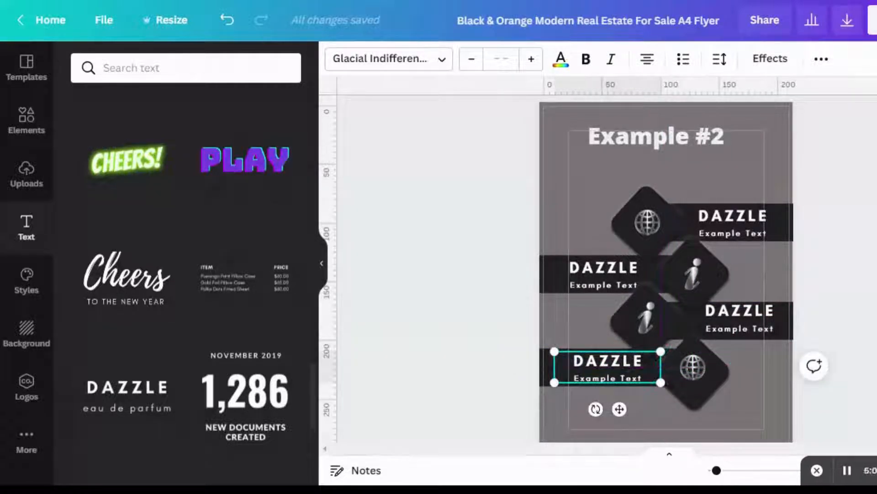
{"action": "key", "text": "Escape"}
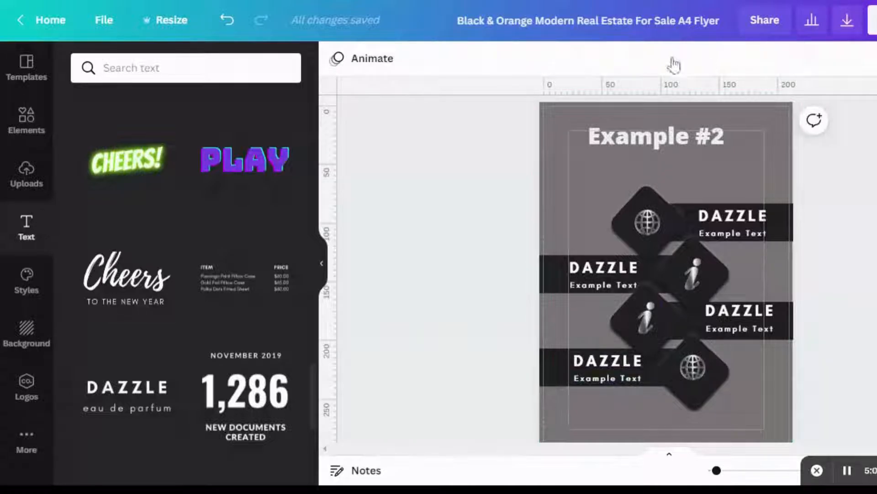
Step: Apply the Pomelo duotone effect to the top diamond and open its color settings
{"action": "left_click", "coordinate": [646, 202]}
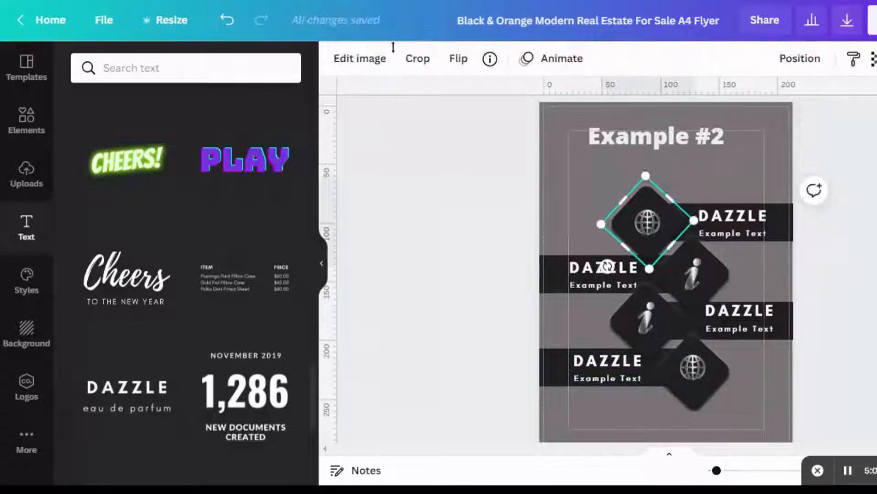
{"action": "left_click", "coordinate": [360, 58]}
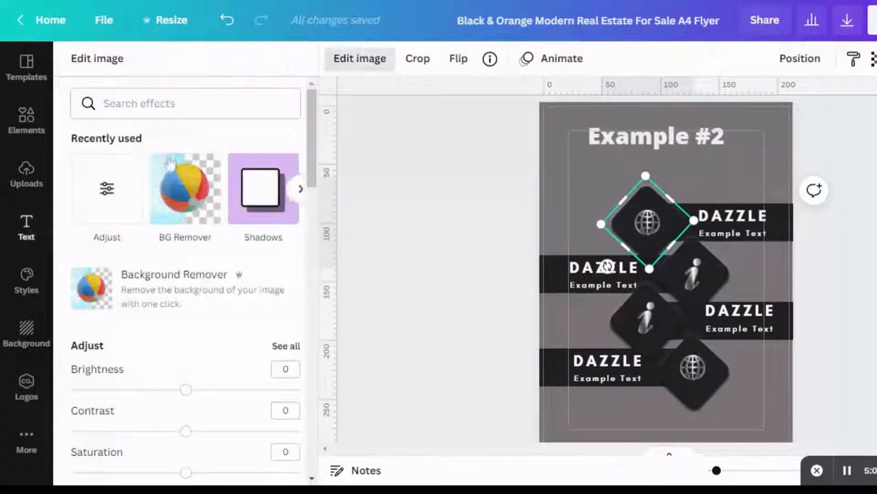
{"action": "scroll", "coordinate": [299, 154], "scroll_direction": "right", "scroll_amount": 3}
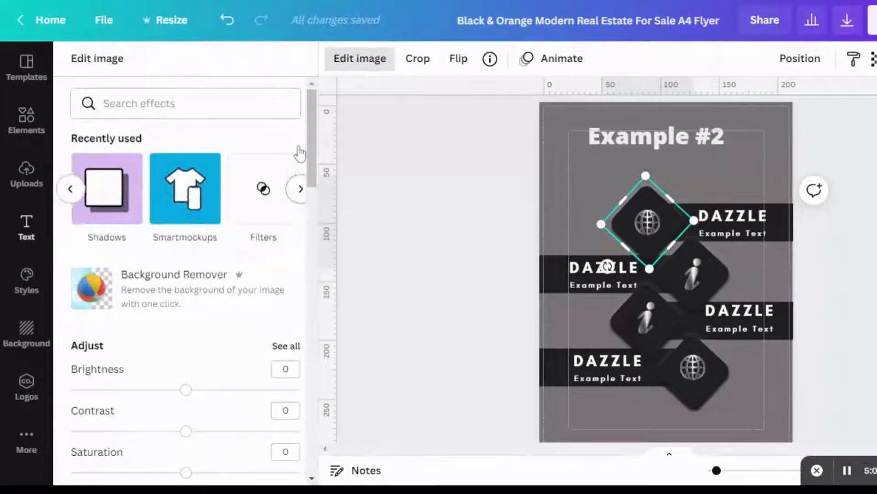
{"action": "scroll", "coordinate": [300, 154], "scroll_direction": "right", "scroll_amount": 1}
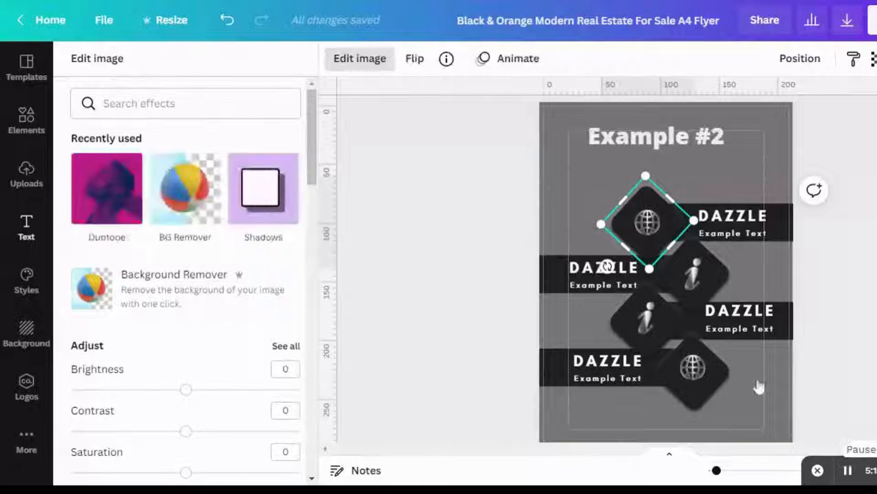
{"action": "left_click", "coordinate": [133, 148]}
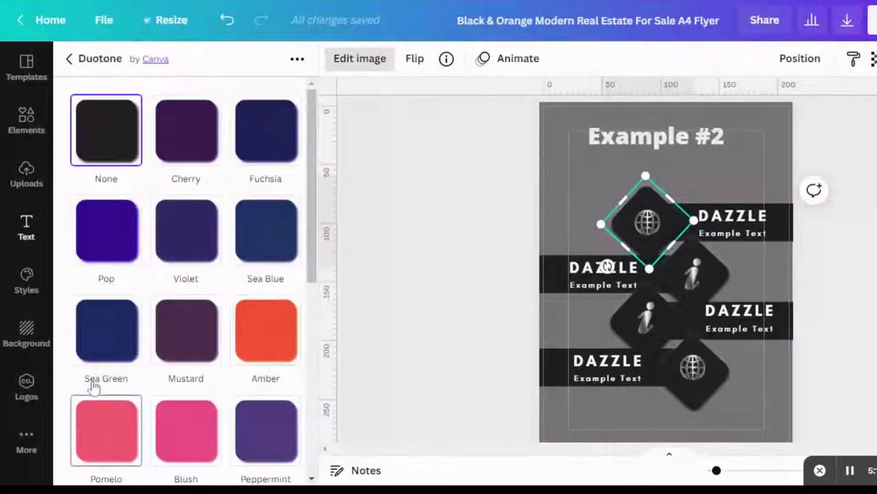
{"action": "left_click", "coordinate": [94, 402]}
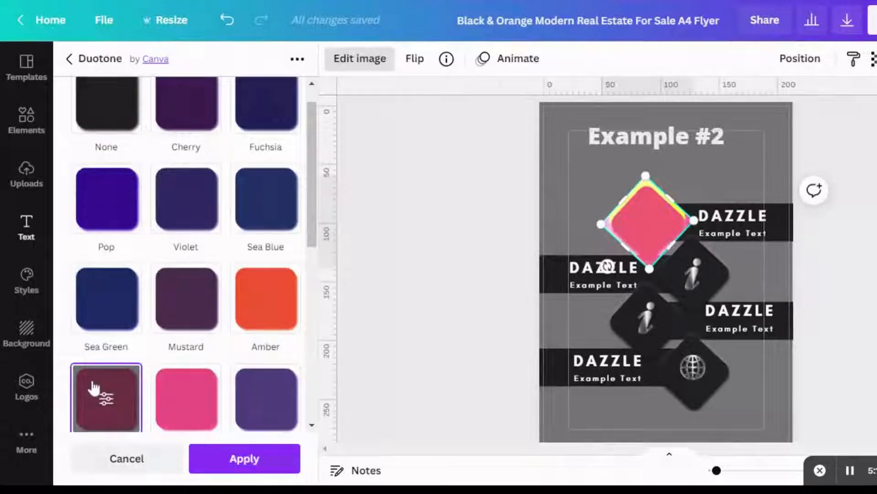
{"action": "left_click", "coordinate": [94, 388]}
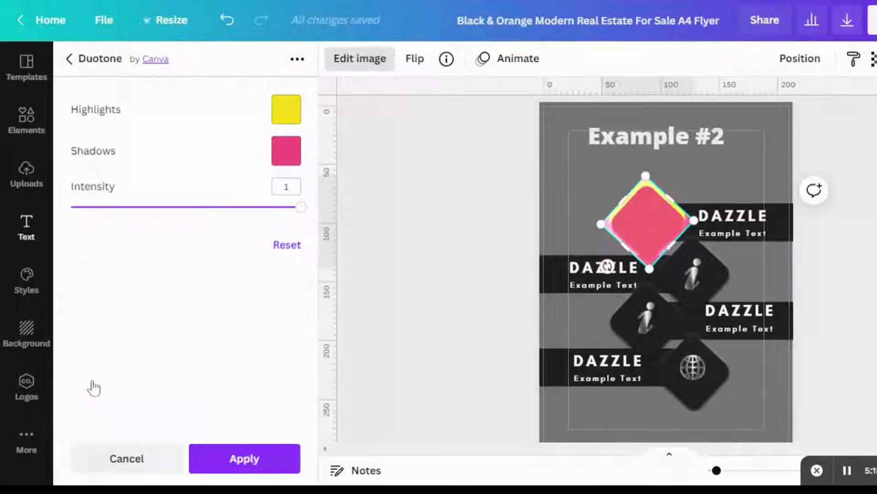
Step: Set the top diamond's duotone shadows to dark blue and highlights to red, and apply the effect
{"action": "left_click", "coordinate": [278, 119]}
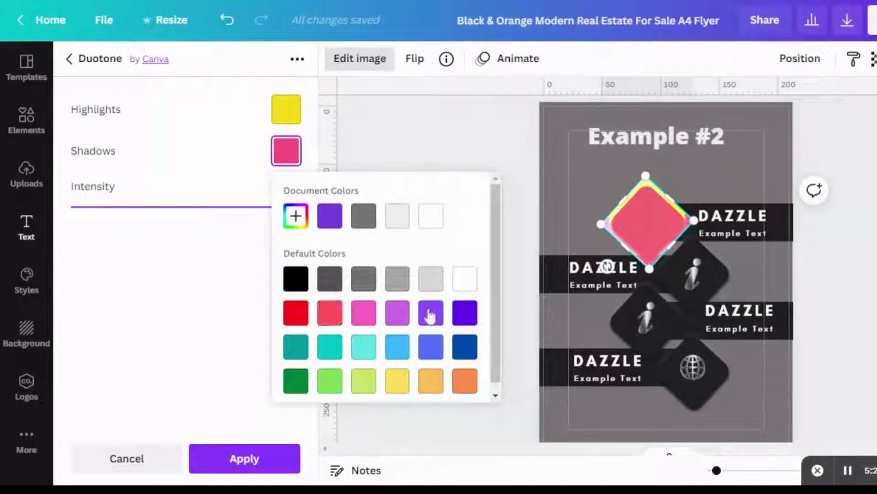
{"action": "left_click", "coordinate": [466, 344]}
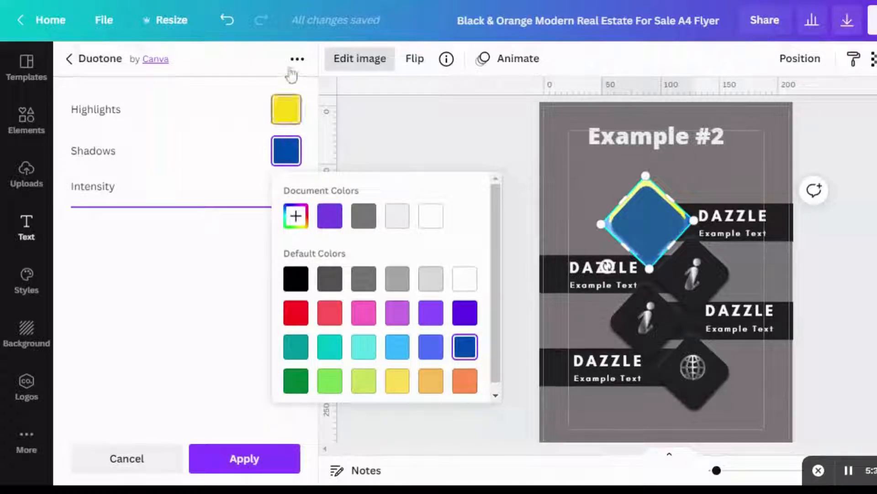
{"action": "left_click", "coordinate": [286, 110]}
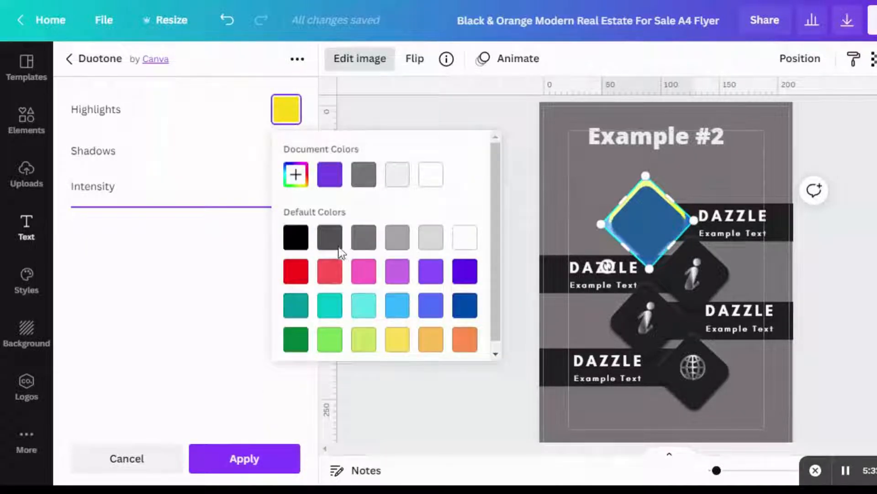
{"action": "left_click", "coordinate": [296, 271]}
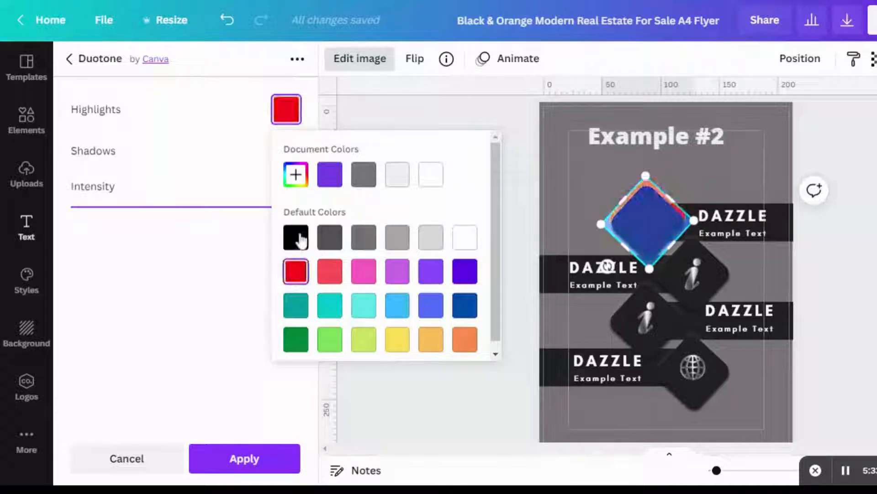
{"action": "left_click", "coordinate": [236, 457]}
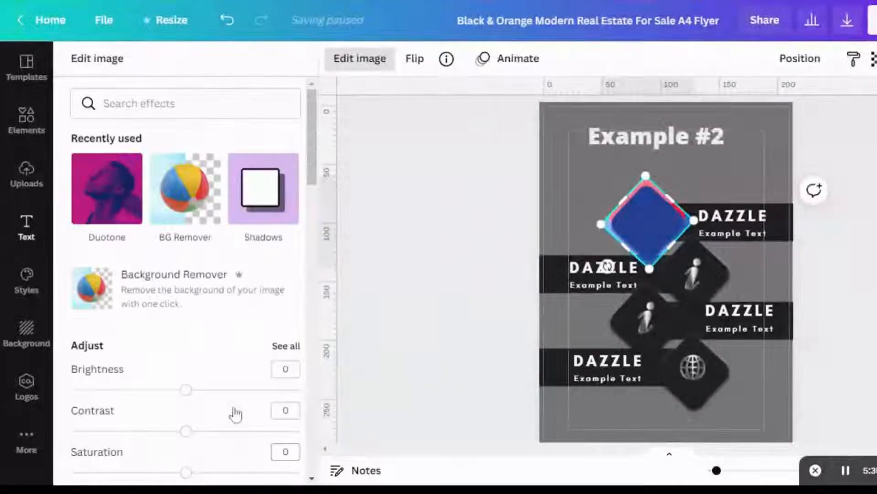
{"action": "left_click", "coordinate": [378, 272]}
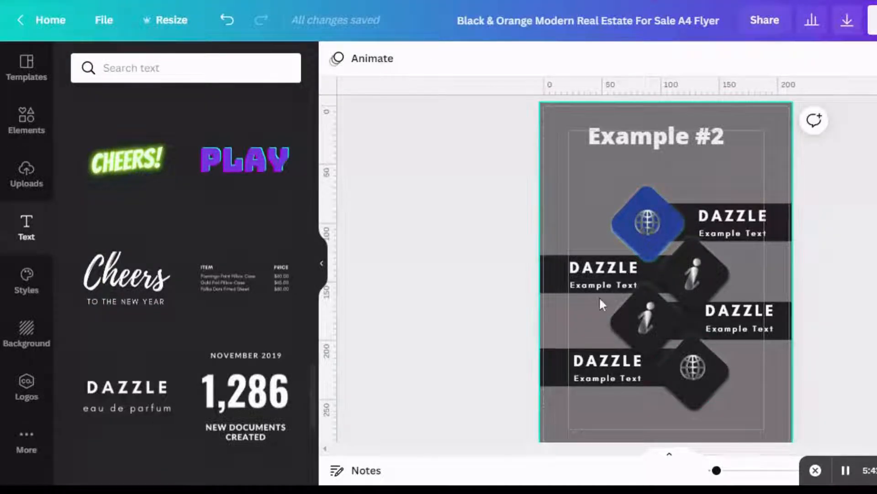
Step: Open the full set of image adjustments for the second diamond and set its Tint to 100
{"action": "left_click", "coordinate": [711, 228]}
{"action": "left_click", "coordinate": [350, 58]}
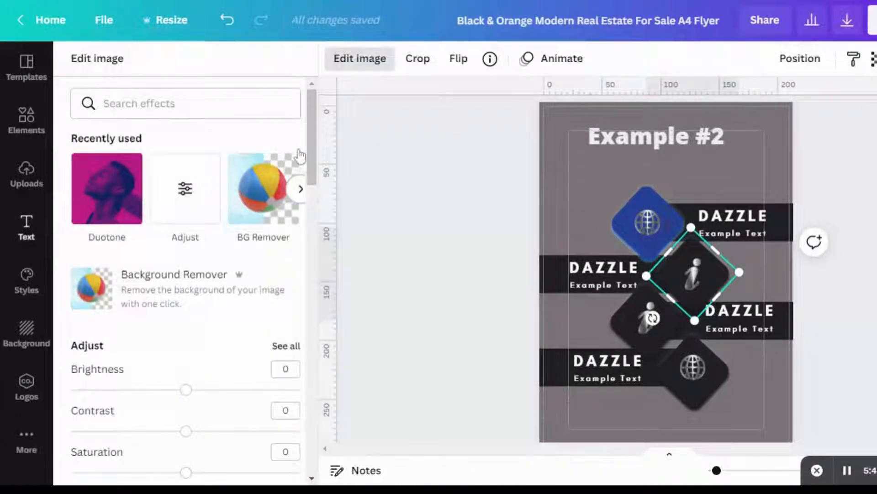
{"action": "left_click", "coordinate": [300, 189]}
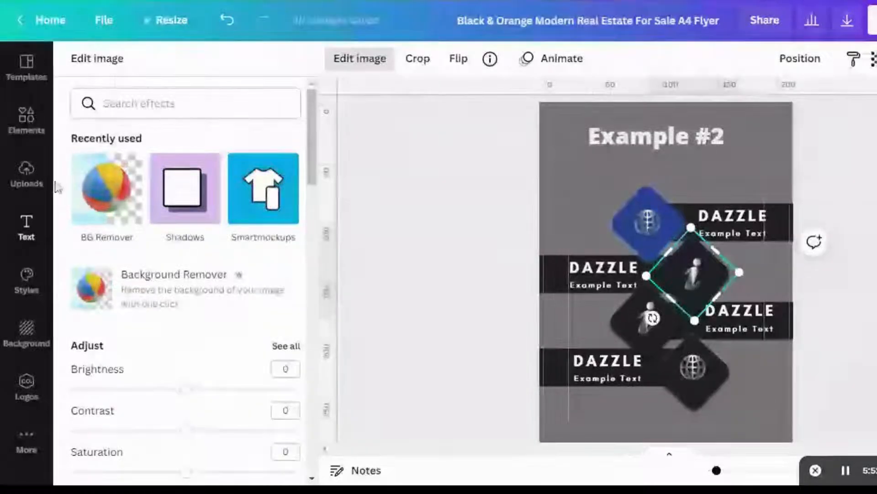
{"action": "left_click", "coordinate": [70, 187]}
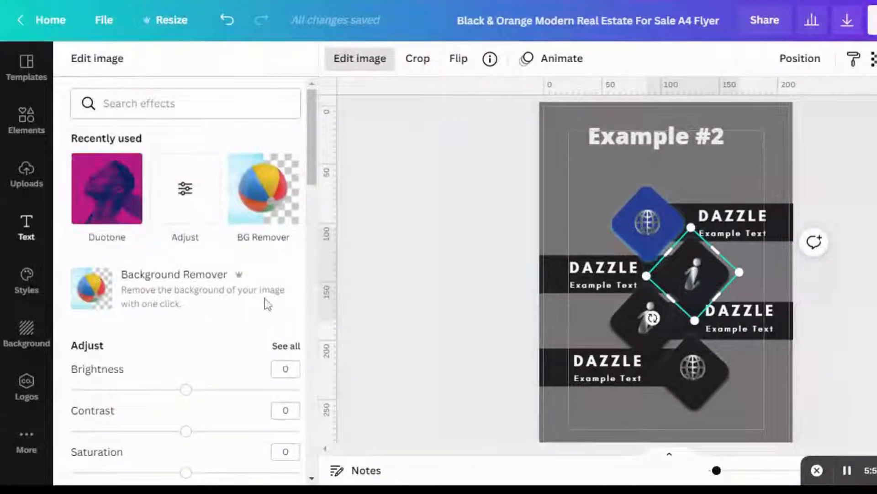
{"action": "left_click", "coordinate": [286, 346]}
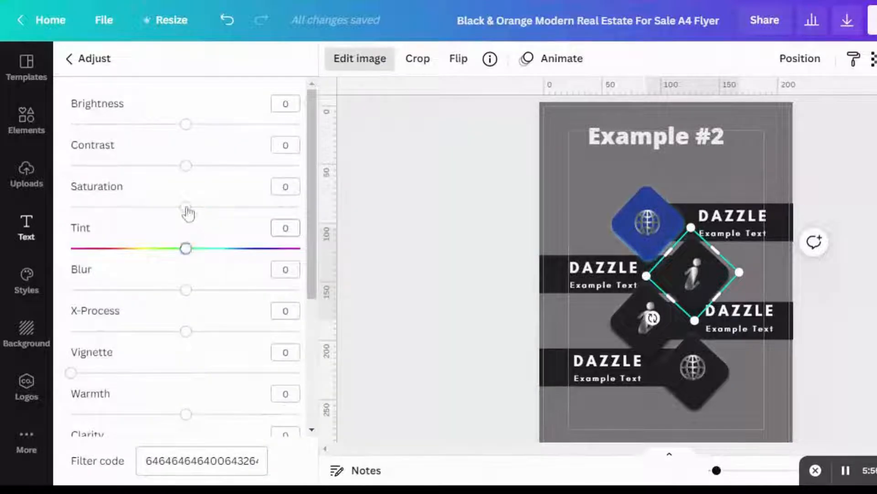
{"action": "left_click_drag", "start_coordinate": [188, 213], "coordinate": [302, 211]}
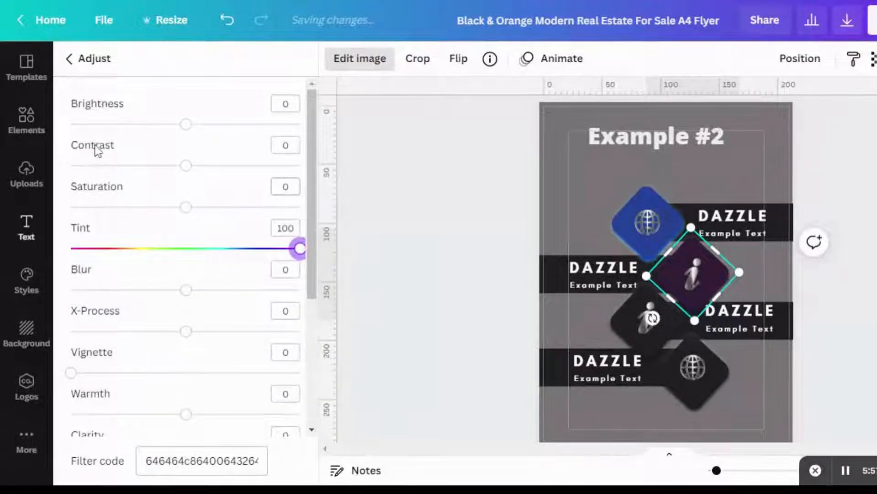
Step: Set the second diamond's Saturation to 100, Brightness to 100 and Contrast to 86
{"action": "left_click_drag", "start_coordinate": [185, 207], "coordinate": [336, 173]}
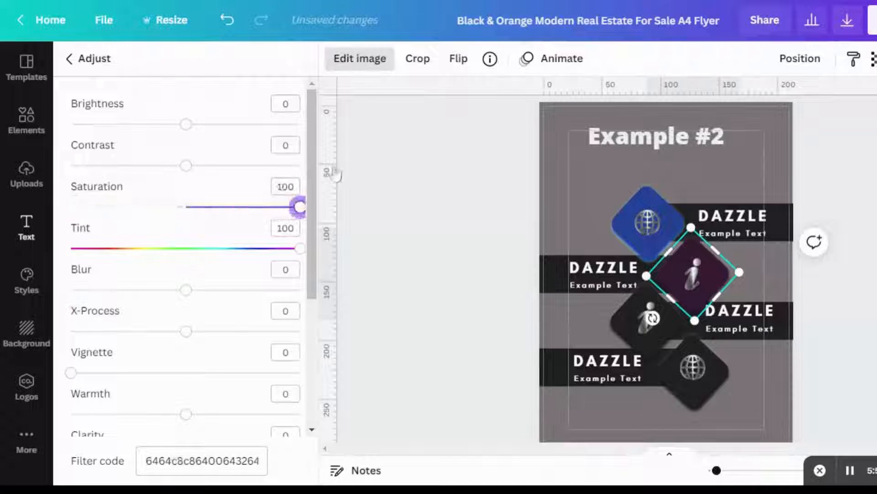
{"action": "left_click_drag", "start_coordinate": [186, 123], "coordinate": [445, 96]}
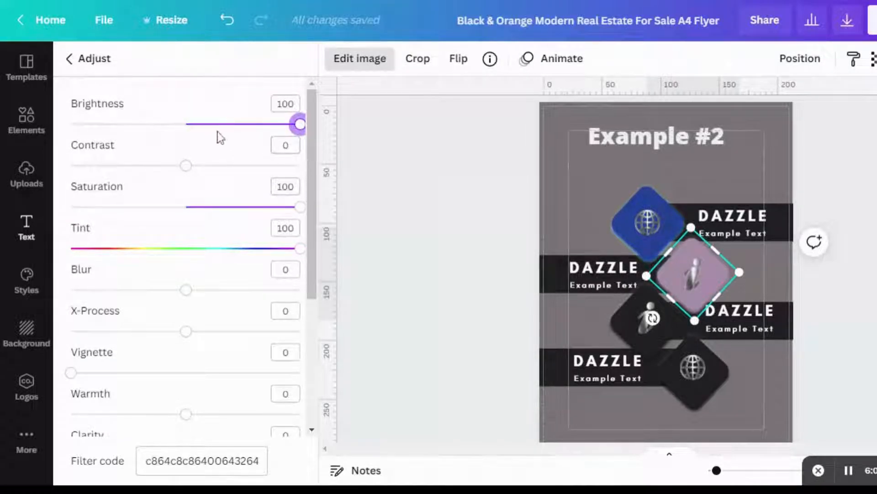
{"action": "left_click_drag", "start_coordinate": [185, 165], "coordinate": [283, 143]}
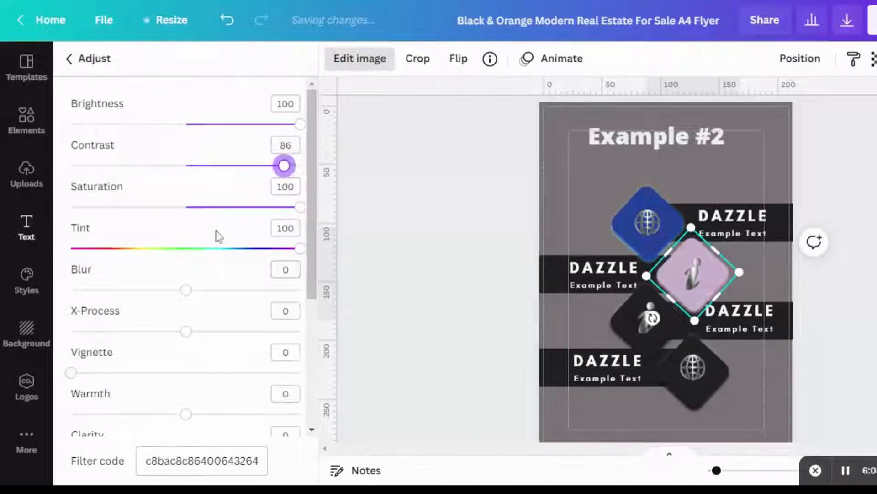
Step: Set the second diamond's X-Process to -87, Warmth to -100 and Vibrance to 100, and leave the image adjustments
{"action": "left_click_drag", "start_coordinate": [183, 297], "coordinate": [89, 295]}
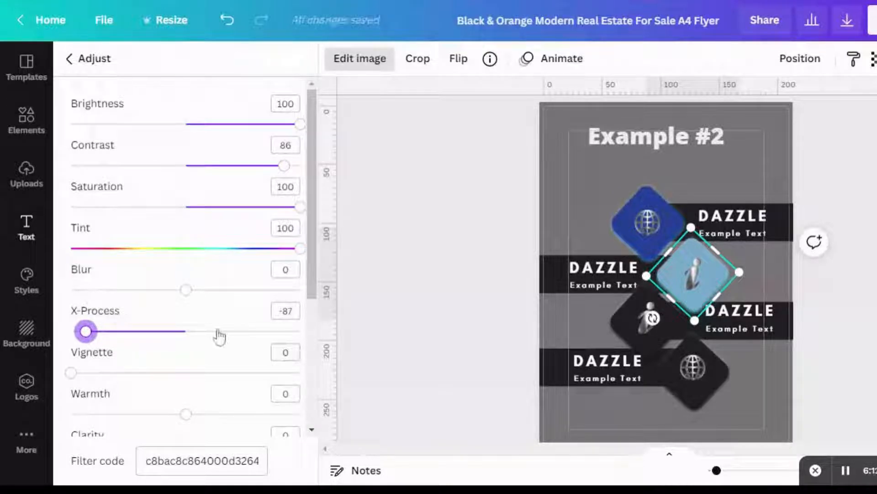
{"action": "left_click_drag", "start_coordinate": [185, 414], "coordinate": [5, 382]}
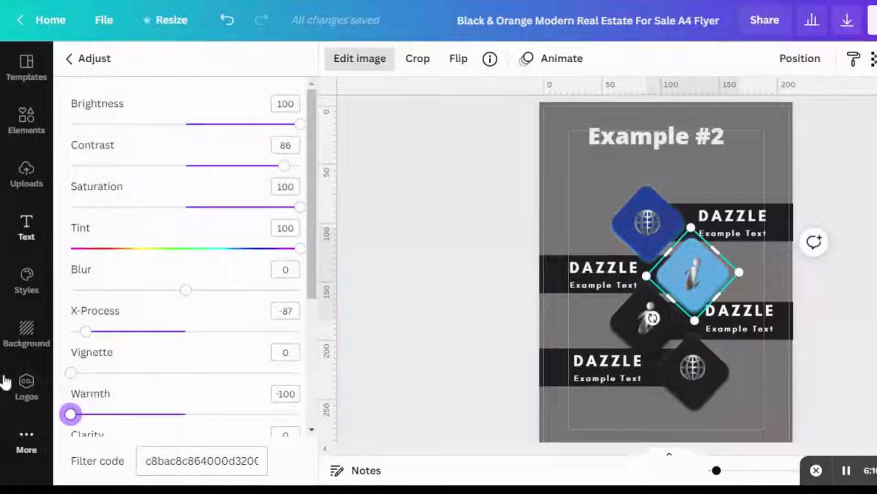
{"action": "left_click_drag", "start_coordinate": [314, 245], "coordinate": [316, 372]}
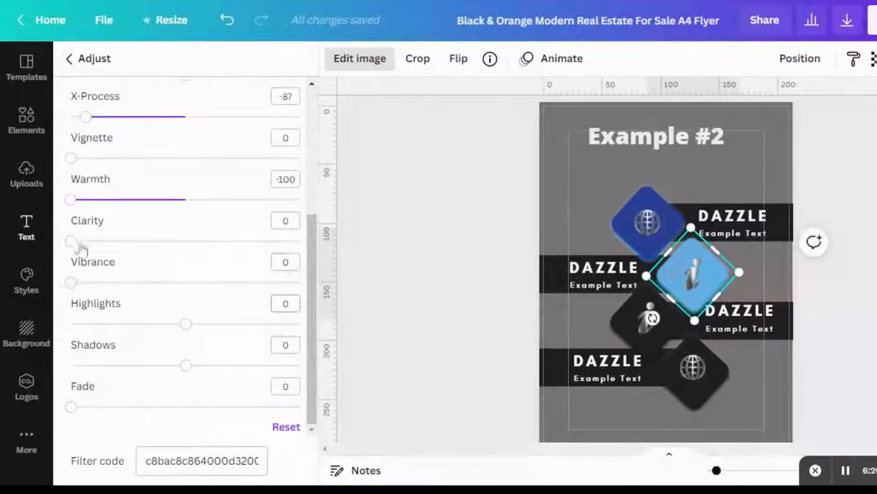
{"action": "left_click_drag", "start_coordinate": [71, 283], "coordinate": [300, 282]}
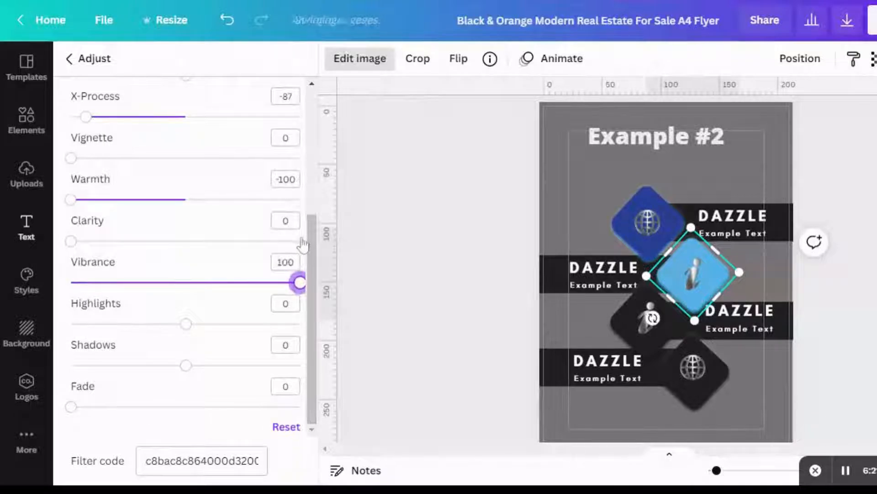
{"action": "left_click", "coordinate": [188, 460]}
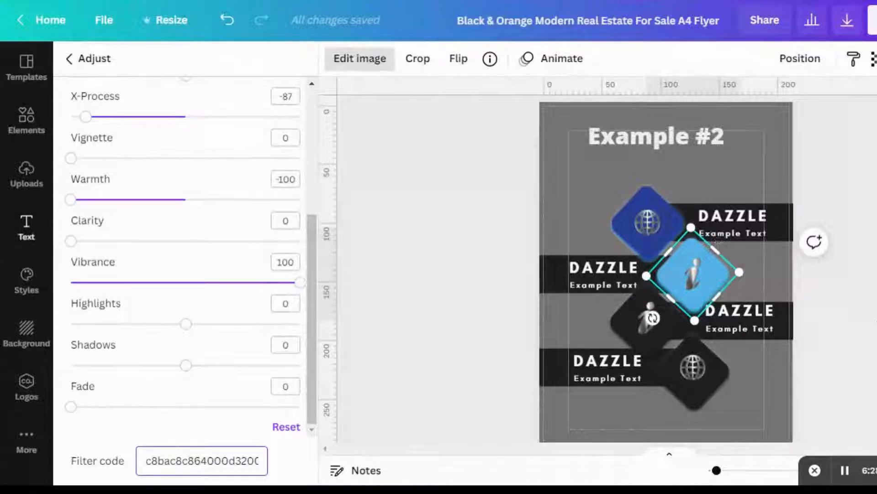
{"action": "left_click", "coordinate": [26, 226]}
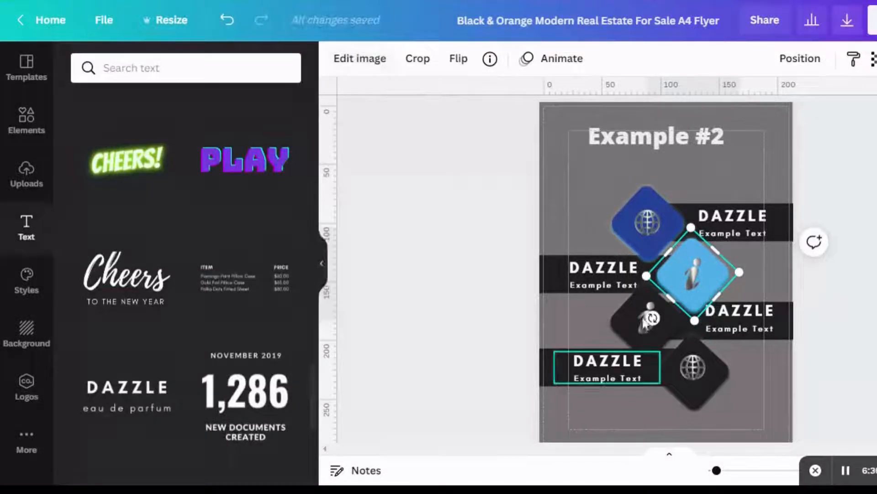
Step: Apply the ColorMix Marine effect to the third diamond and open its hue and saturation settings
{"action": "left_click", "coordinate": [637, 299]}
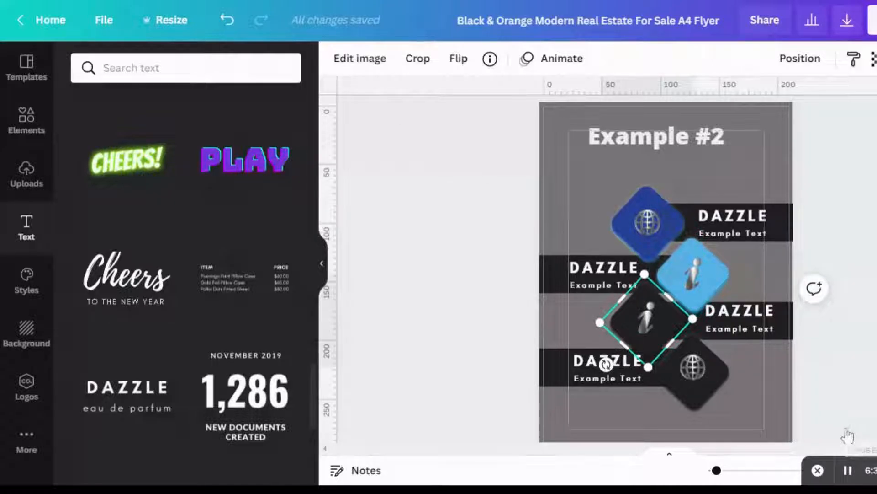
{"action": "left_click", "coordinate": [651, 290]}
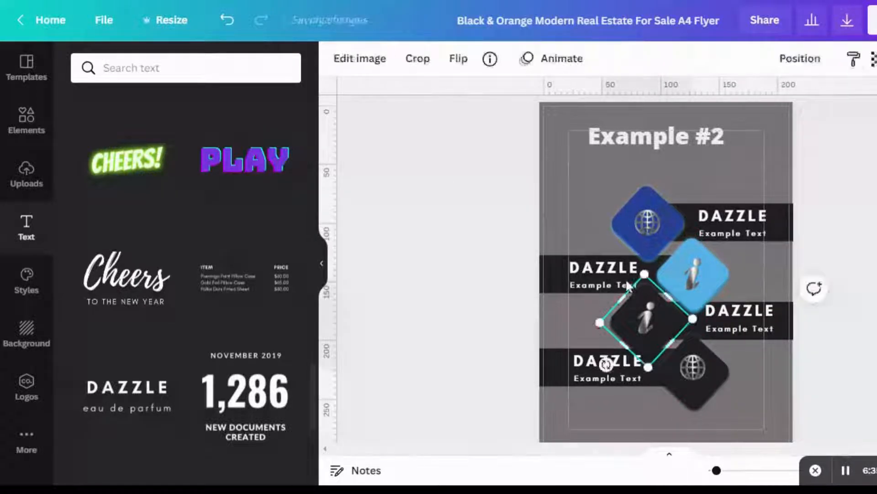
{"action": "left_click", "coordinate": [374, 61]}
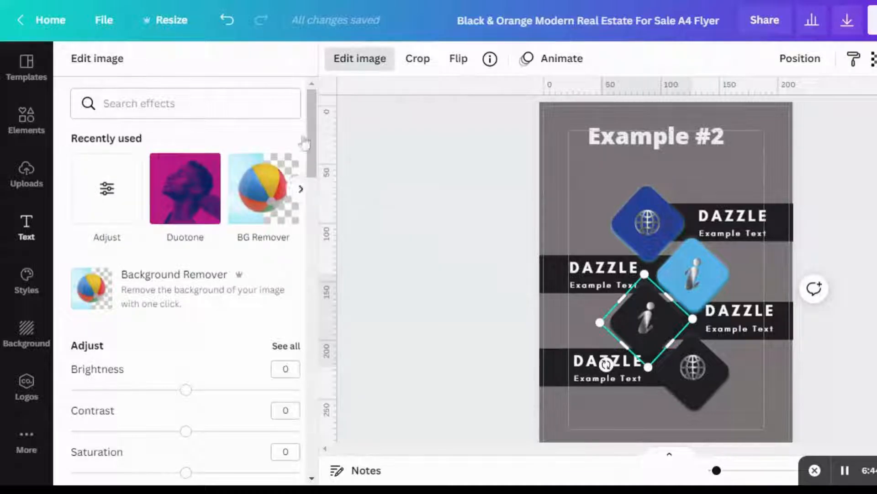
{"action": "left_click_drag", "start_coordinate": [319, 121], "coordinate": [315, 254]}
{"action": "scroll", "coordinate": [315, 253], "scroll_direction": "down", "scroll_amount": 5}
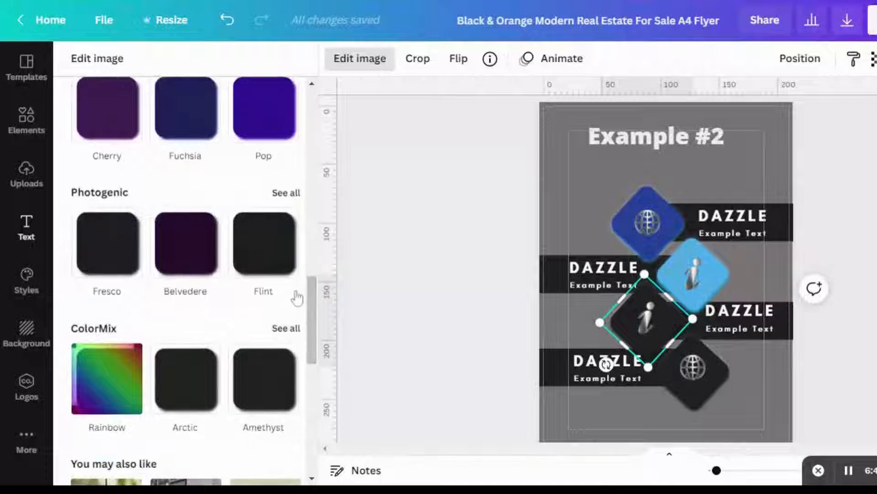
{"action": "left_click", "coordinate": [286, 328]}
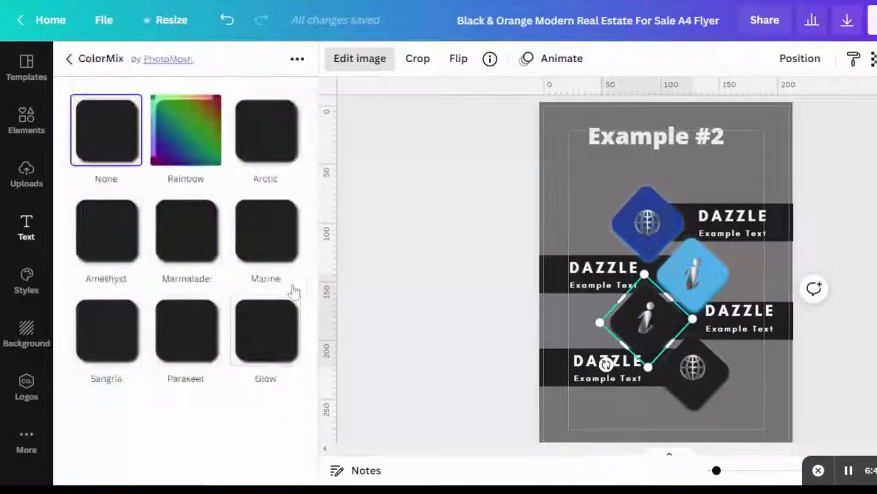
{"action": "left_click", "coordinate": [264, 216]}
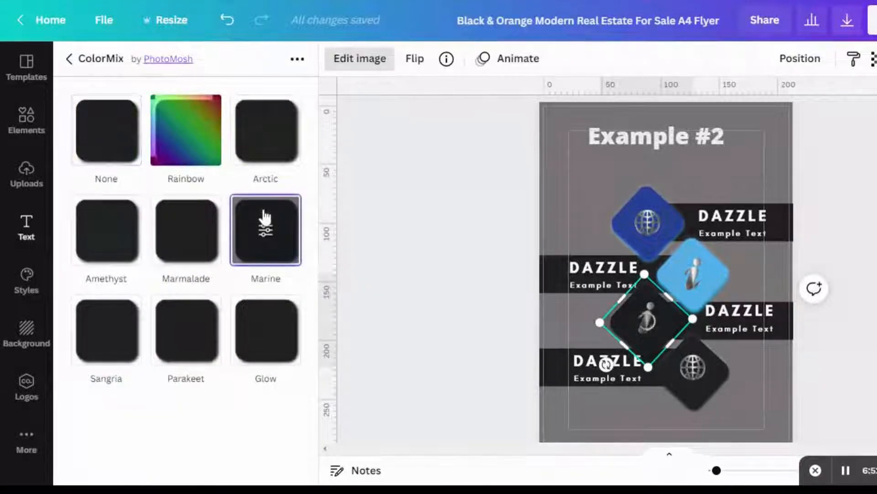
{"action": "left_click", "coordinate": [264, 217]}
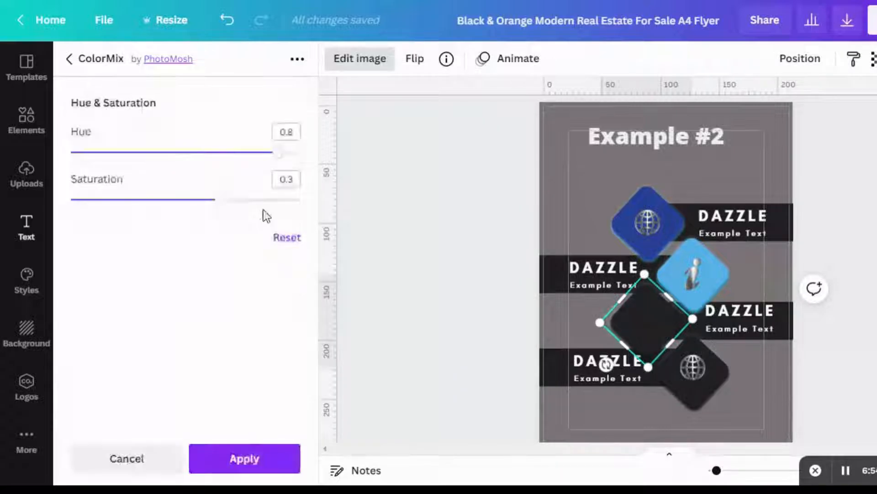
Step: Set the Marine effect's Hue to -0.8 and Saturation to 0.9 on the third diamond, and apply it
{"action": "left_click_drag", "start_coordinate": [277, 120], "coordinate": [90, 129]}
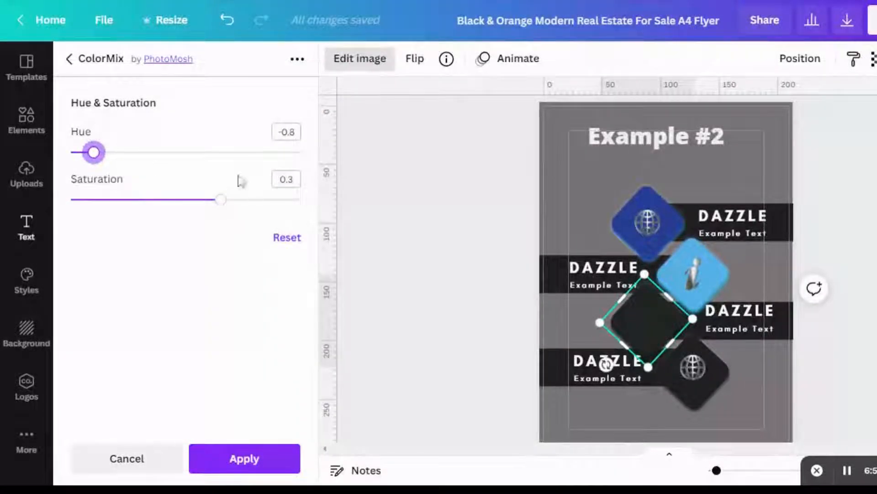
{"action": "left_click_drag", "start_coordinate": [223, 170], "coordinate": [97, 165]}
{"action": "left_click_drag", "start_coordinate": [102, 126], "coordinate": [255, 111]}
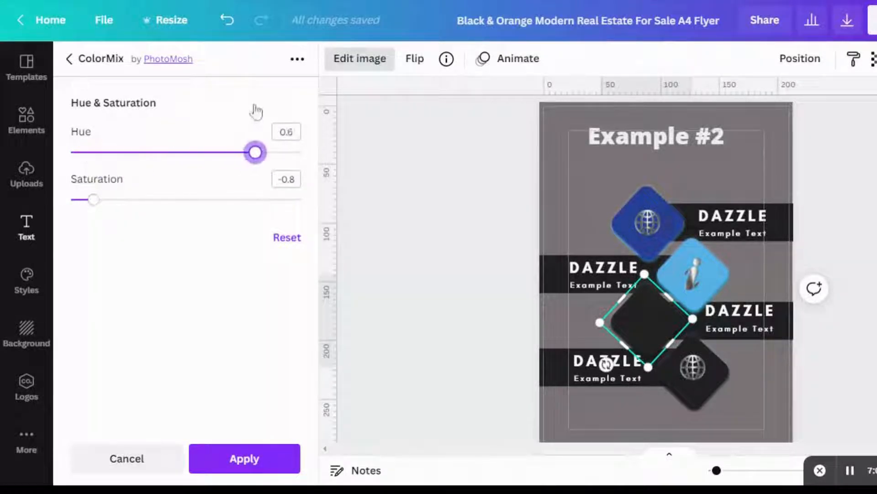
{"action": "left_click_drag", "start_coordinate": [96, 167], "coordinate": [301, 162]}
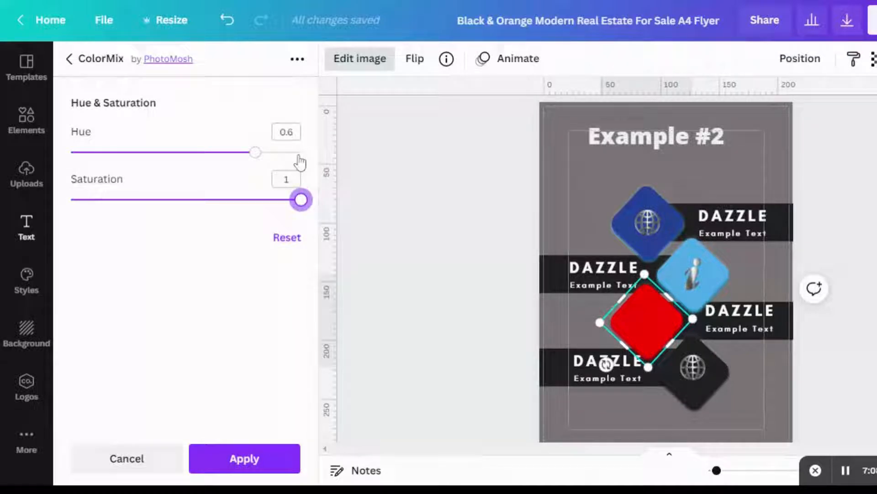
{"action": "left_click_drag", "start_coordinate": [261, 118], "coordinate": [98, 116]}
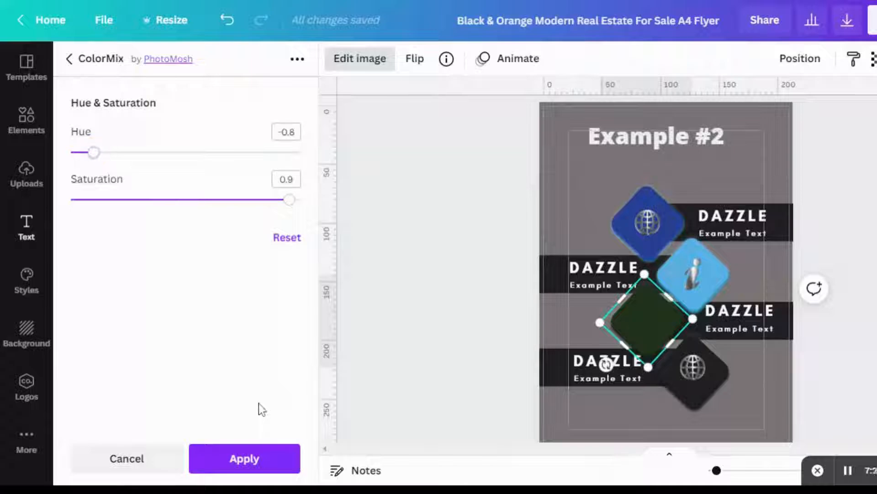
{"action": "left_click", "coordinate": [254, 457]}
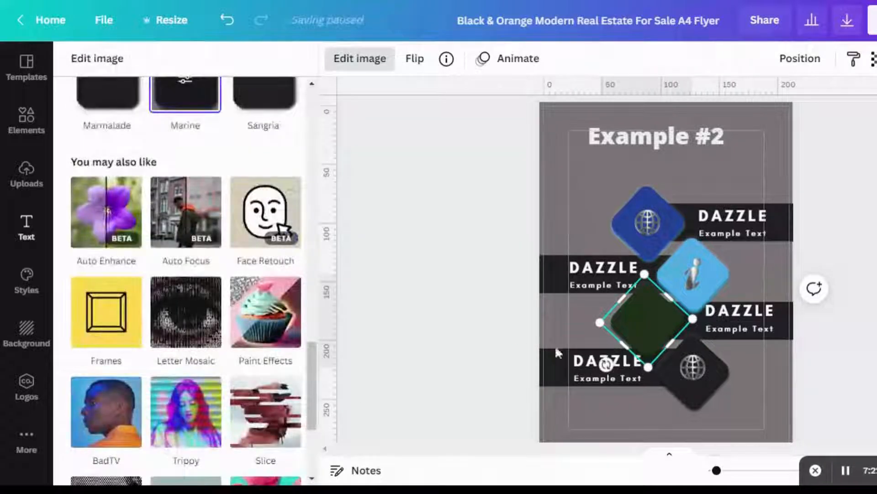
{"action": "left_click", "coordinate": [448, 345]}
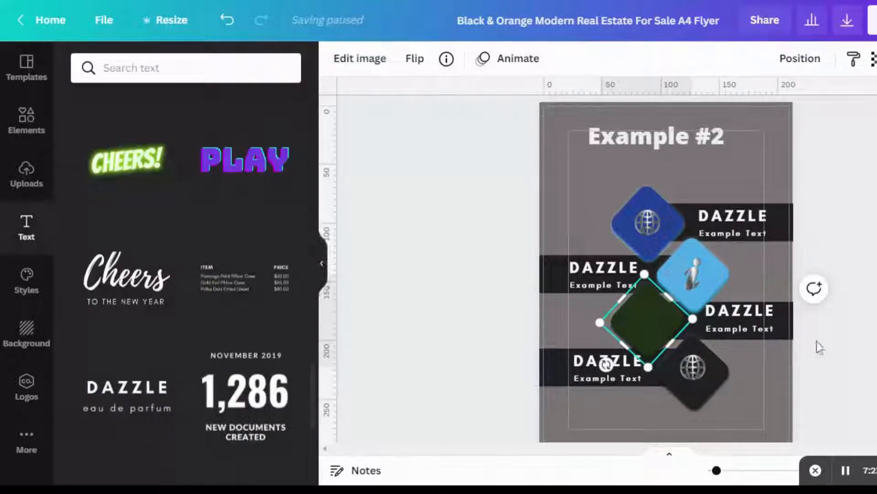
Step: Give the bottom diamond the Mosaic paint effect at intensity 0.56 and the Low setting
{"action": "left_click", "coordinate": [692, 347]}
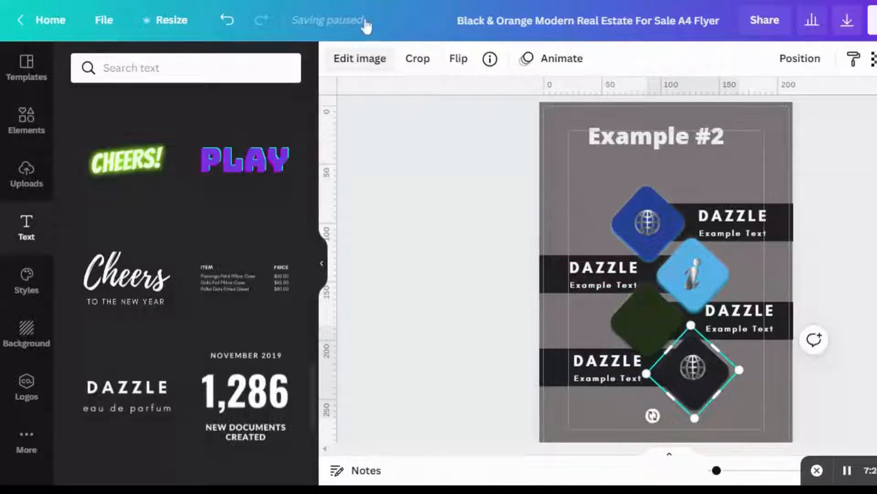
{"action": "left_click", "coordinate": [361, 56]}
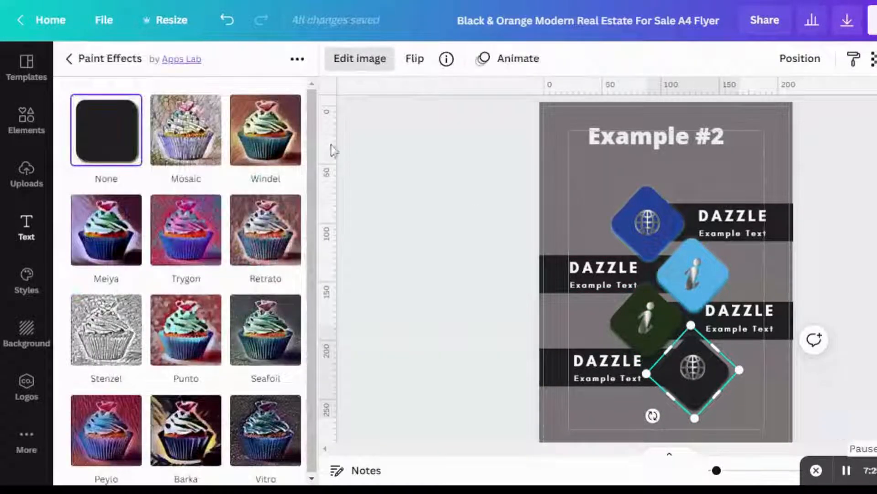
{"action": "left_click", "coordinate": [194, 105]}
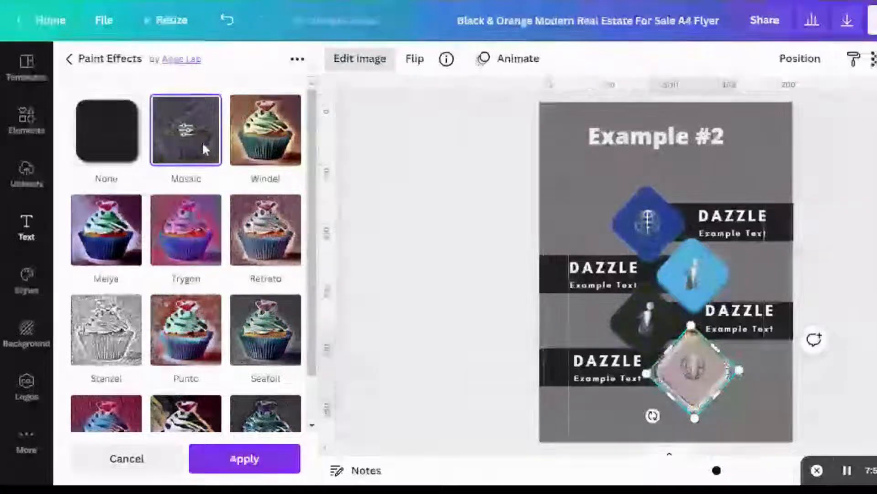
{"action": "left_click", "coordinate": [185, 97]}
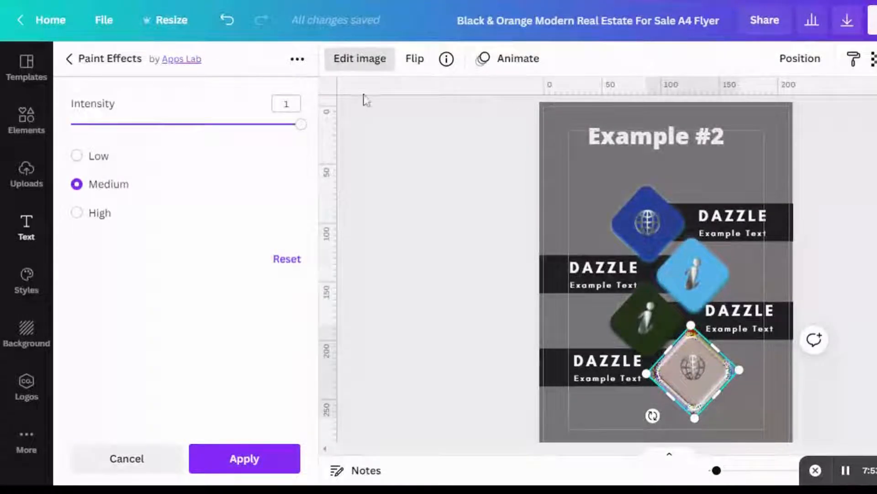
{"action": "left_click_drag", "start_coordinate": [311, 86], "coordinate": [201, 78]}
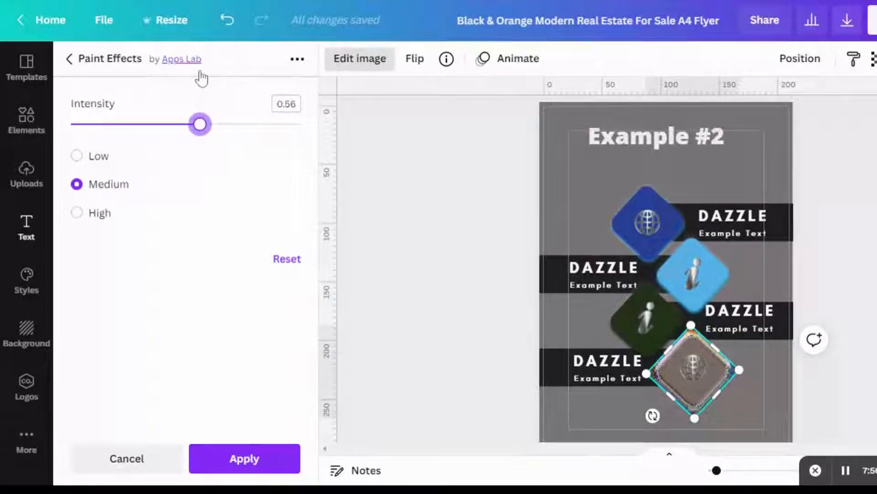
{"action": "left_click", "coordinate": [104, 120]}
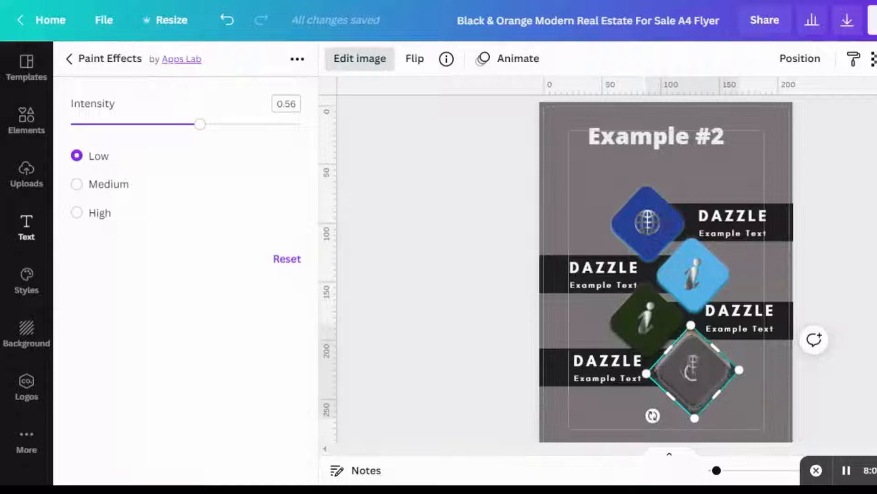
{"action": "left_click", "coordinate": [849, 433]}
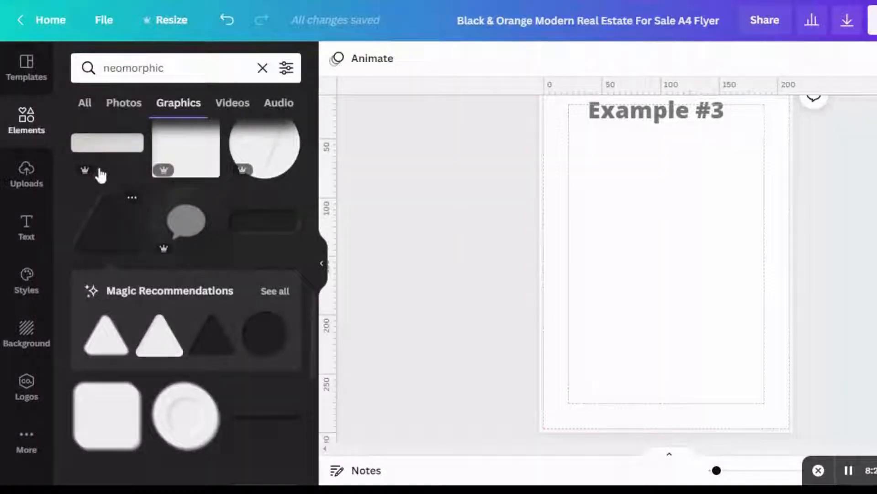
Step: Add the dark neomorphic triangle to the Example #3 page, shrink it, tilt it and place it at the page's upper left
{"action": "left_click", "coordinate": [212, 336]}
{"action": "left_click_drag", "start_coordinate": [765, 343], "coordinate": [615, 227]}
{"action": "left_click_drag", "start_coordinate": [607, 262], "coordinate": [588, 259]}
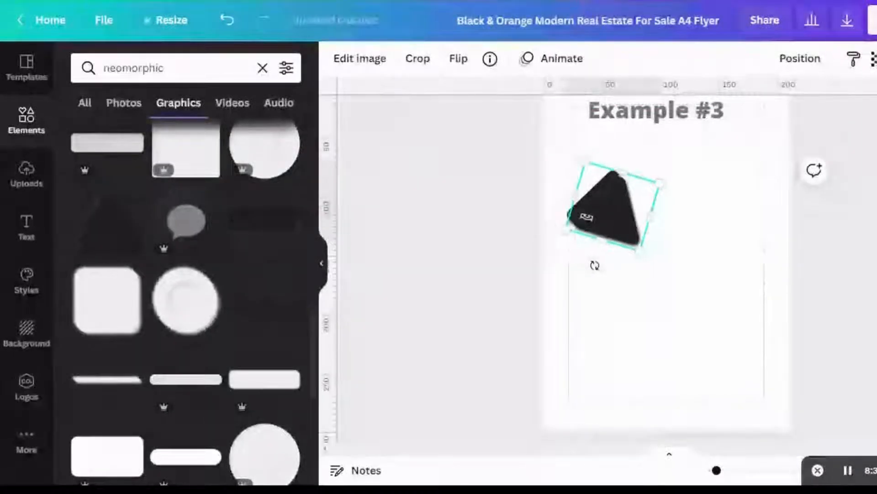
{"action": "left_click_drag", "start_coordinate": [586, 217], "coordinate": [592, 223]}
Step: Duplicate the dark triangle and rotate the copy so its long edge runs parallel to the first triangle's right edge
{"action": "left_click_drag", "start_coordinate": [622, 170], "coordinate": [668, 158]}
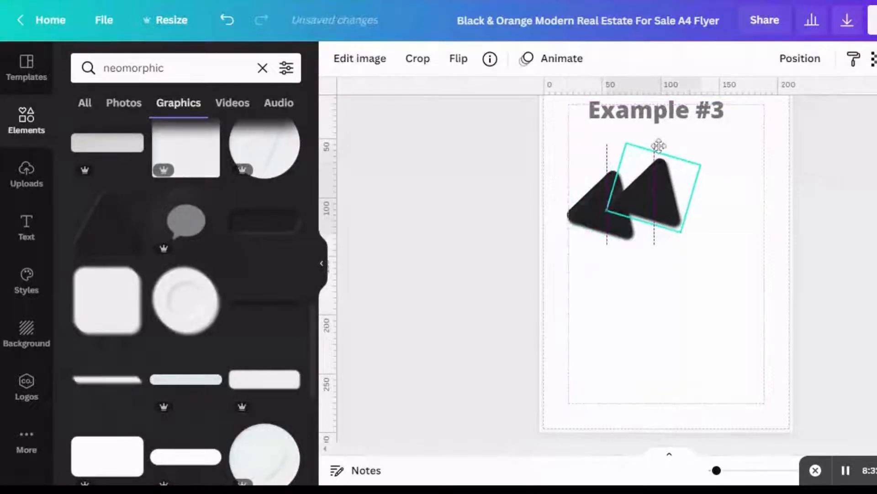
{"action": "left_click_drag", "start_coordinate": [635, 247], "coordinate": [583, 181]}
{"action": "left_click_drag", "start_coordinate": [650, 163], "coordinate": [662, 169]}
{"action": "left_click_drag", "start_coordinate": [610, 221], "coordinate": [601, 164]}
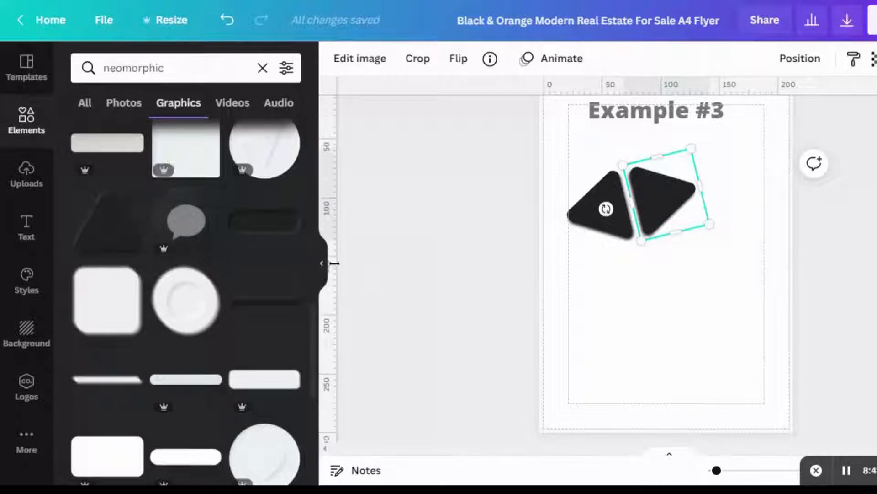
{"action": "scroll", "coordinate": [314, 295], "scroll_direction": "down", "scroll_amount": 10}
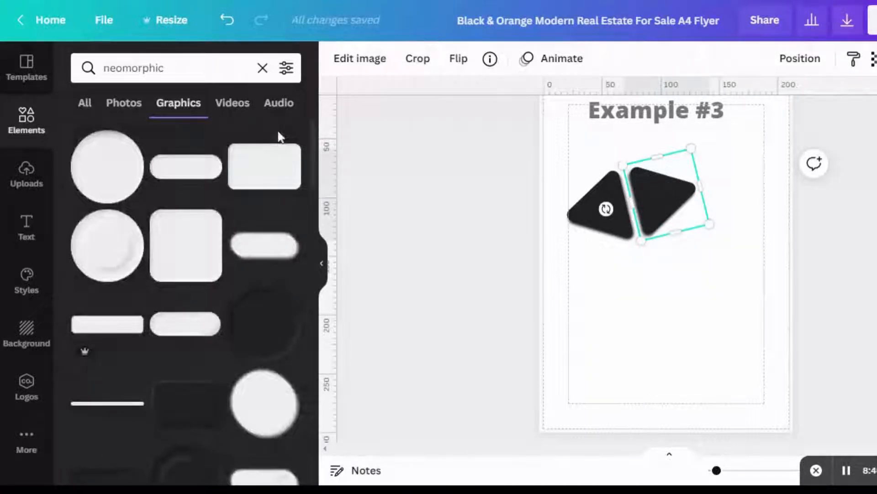
{"action": "left_click", "coordinate": [268, 287]}
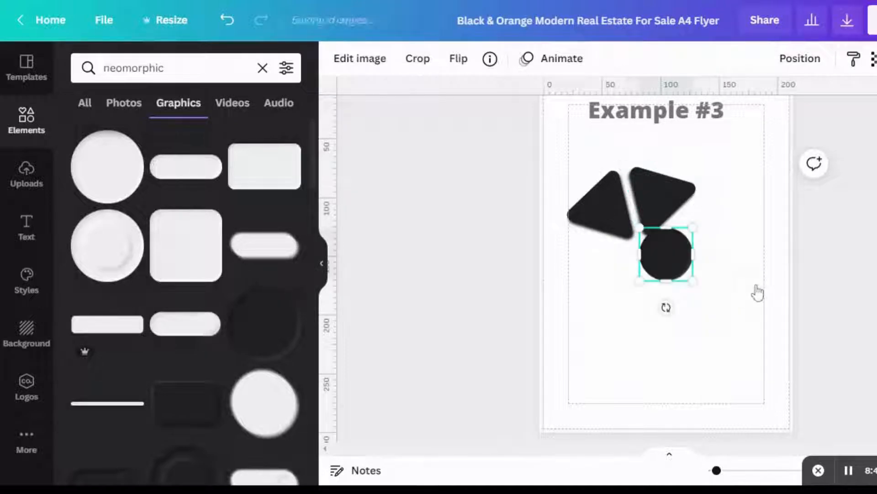
{"action": "left_click_drag", "start_coordinate": [664, 214], "coordinate": [647, 218]}
{"action": "key", "text": "Delete"}
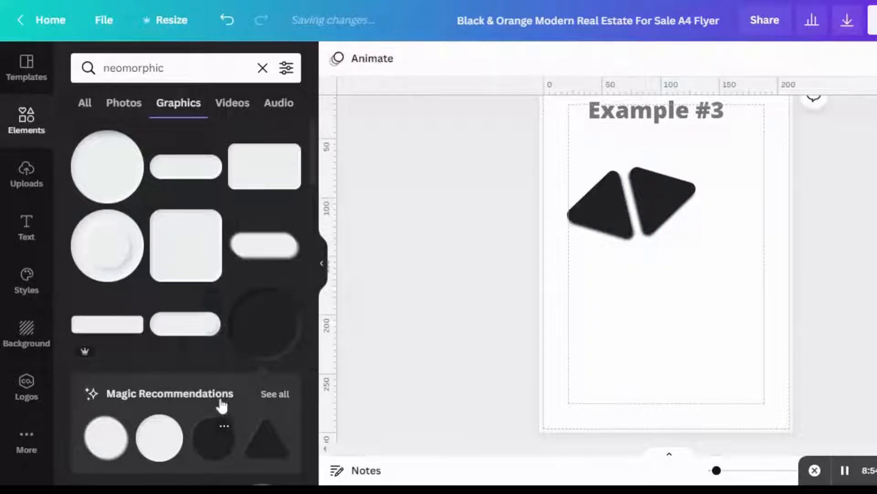
Step: Add the smooth dark circle from the recommendations, shrink it and place it just below the two triangles
{"action": "left_click", "coordinate": [222, 405]}
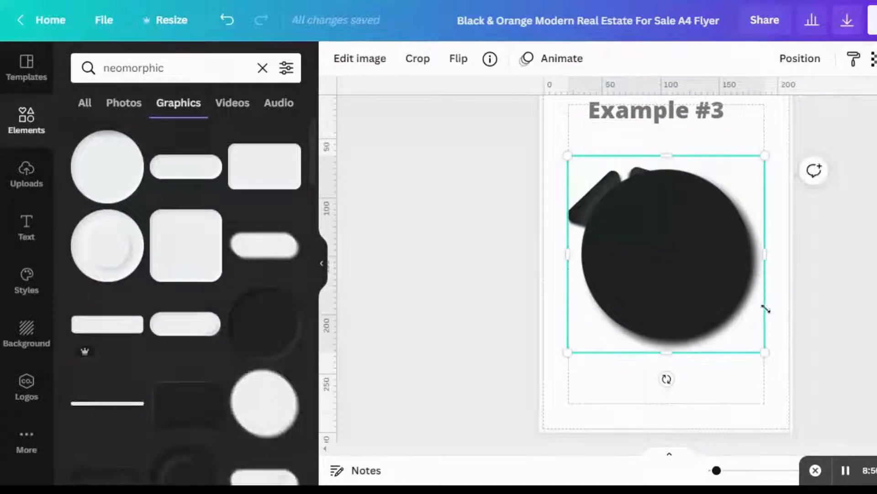
{"action": "left_click_drag", "start_coordinate": [766, 308], "coordinate": [643, 183]}
{"action": "left_click_drag", "start_coordinate": [592, 154], "coordinate": [637, 213]}
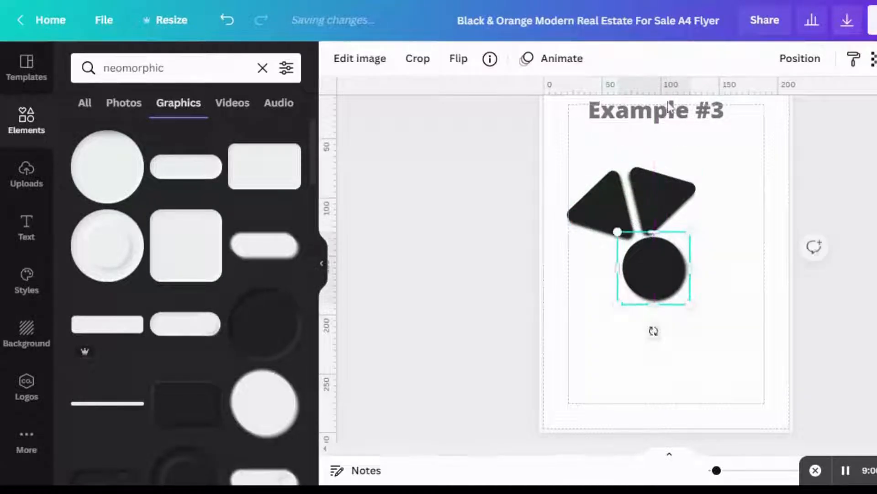
Step: Reposition and rotate the two triangles so they fan out symmetrically above the dark circle
{"action": "left_click_drag", "start_coordinate": [667, 129], "coordinate": [695, 148]}
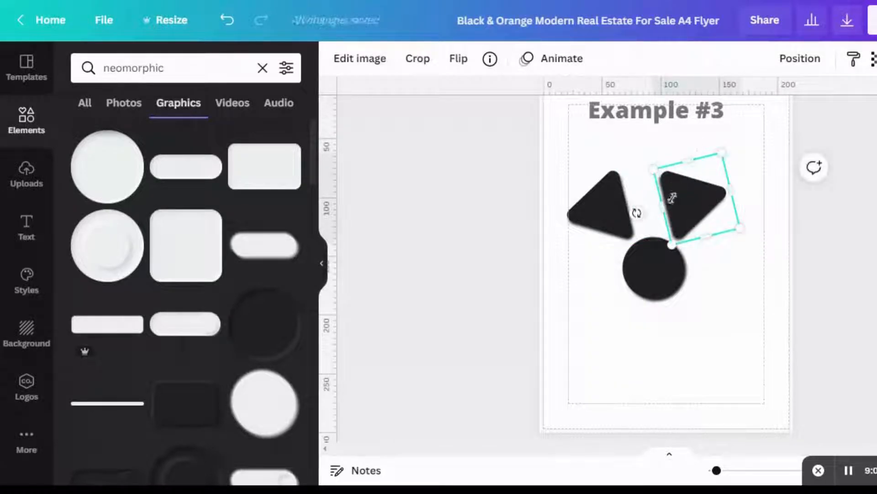
{"action": "left_click_drag", "start_coordinate": [592, 158], "coordinate": [603, 152]}
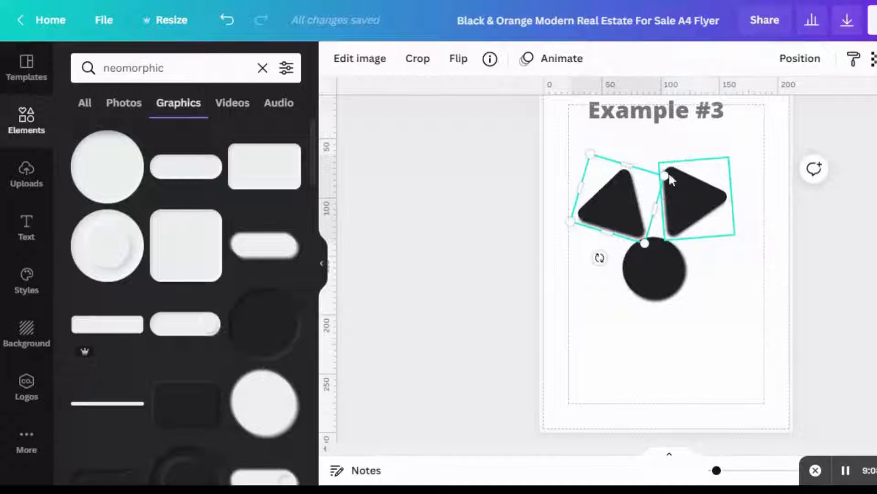
{"action": "left_click_drag", "start_coordinate": [684, 174], "coordinate": [710, 186]}
Step: Duplicate the right triangle, then rotate and move the copy to the circle's upper right as the third blade of the fan
{"action": "key", "text": "ctrl+d"}
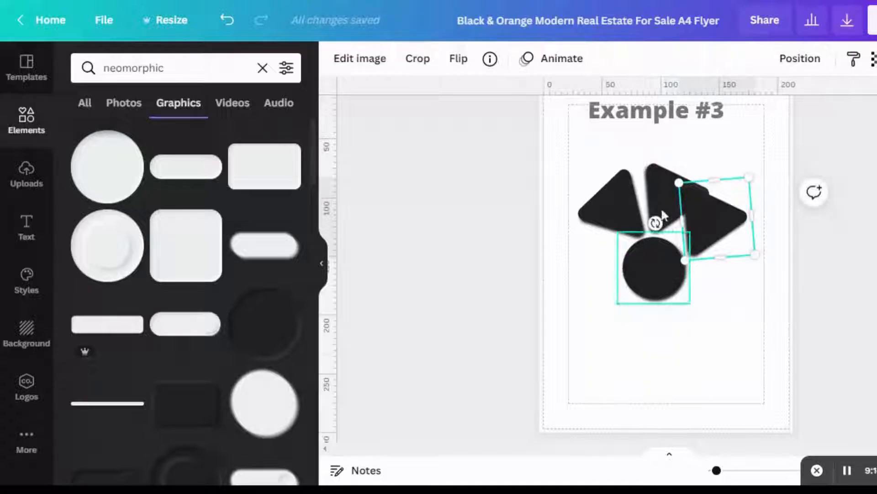
{"action": "left_click_drag", "start_coordinate": [656, 222], "coordinate": [661, 141]}
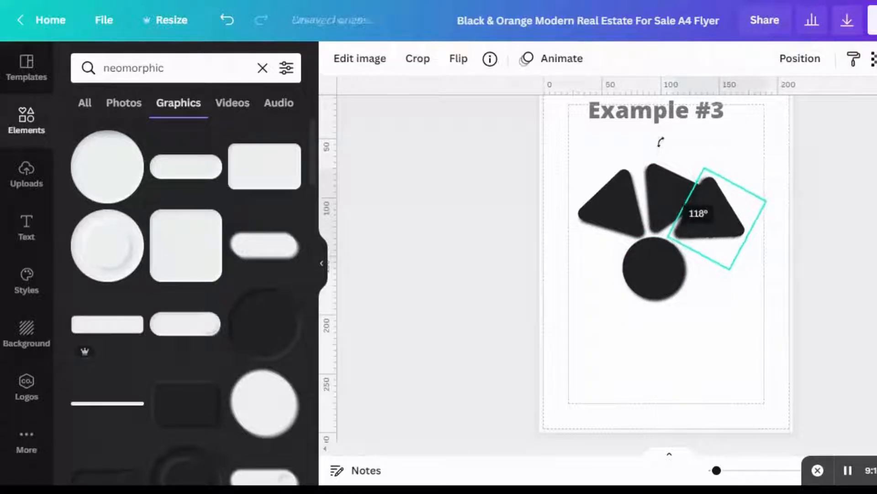
{"action": "left_click_drag", "start_coordinate": [721, 193], "coordinate": [727, 201]}
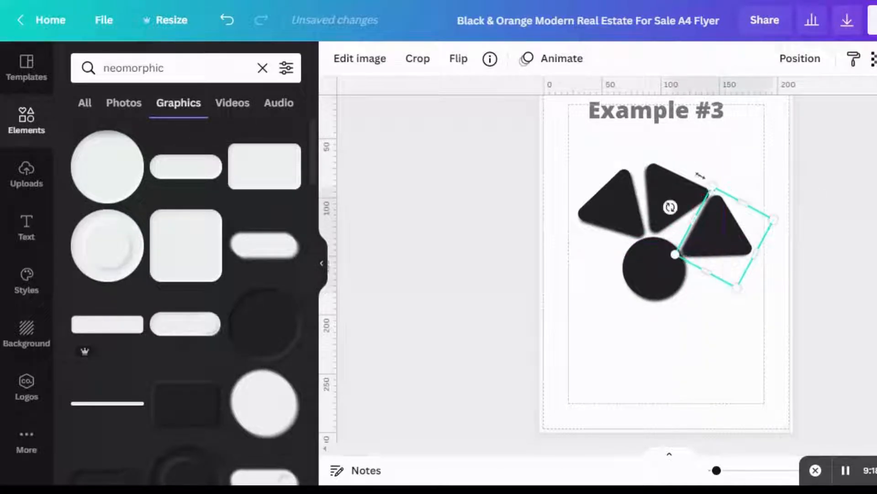
{"action": "left_click_drag", "start_coordinate": [670, 207], "coordinate": [683, 150]}
{"action": "mouse_move", "coordinate": [737, 221]}
{"action": "left_mouse_down"}
{"action": "mouse_move", "coordinate": [719, 215]}
{"action": "mouse_move", "coordinate": [731, 211]}
{"action": "left_mouse_up"}
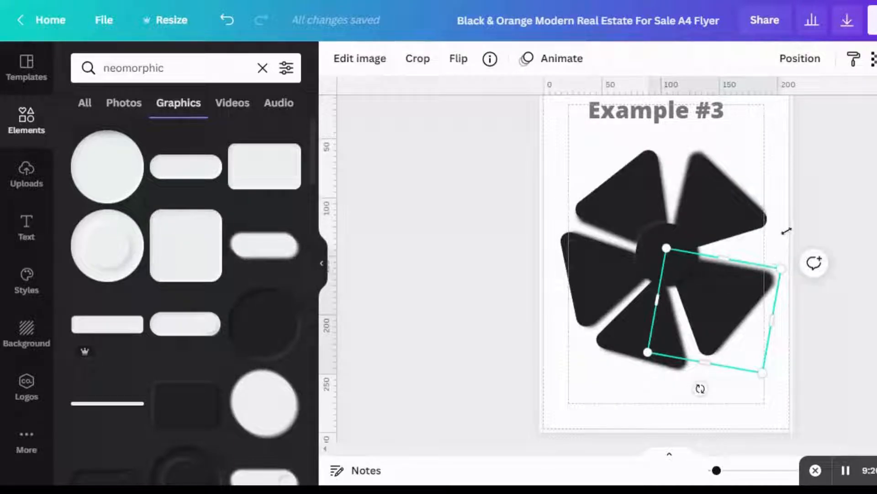
Step: Enlarge the lower-right triangle of the five-blade ring and rotate it slightly to fit around the circle
{"action": "left_click_drag", "start_coordinate": [774, 231], "coordinate": [795, 228]}
{"action": "left_click_drag", "start_coordinate": [711, 352], "coordinate": [714, 356]}
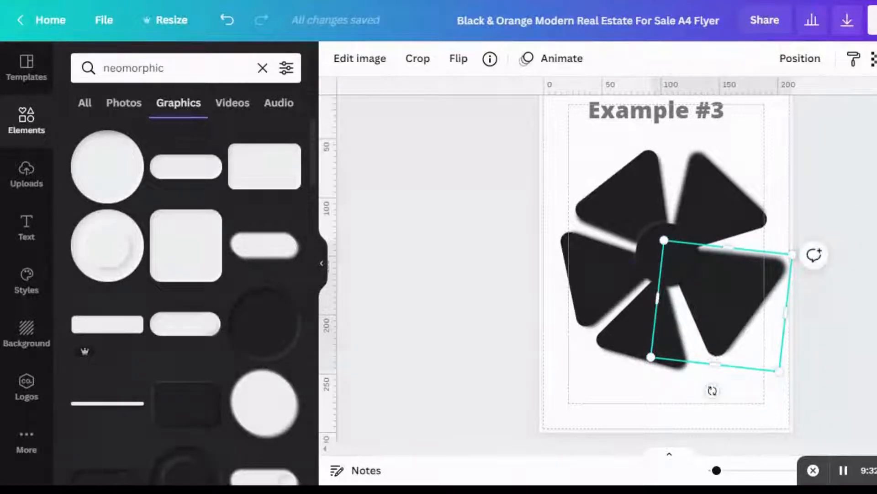
Step: Send the dark circle at the center of the five-triangle ring to the back
{"action": "left_click", "coordinate": [867, 159]}
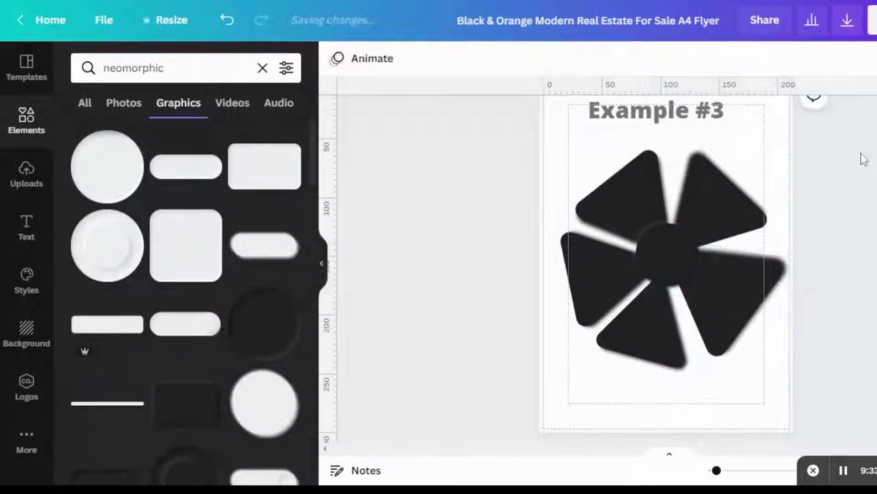
{"action": "left_click", "coordinate": [662, 212]}
{"action": "right_click", "coordinate": [661, 215]}
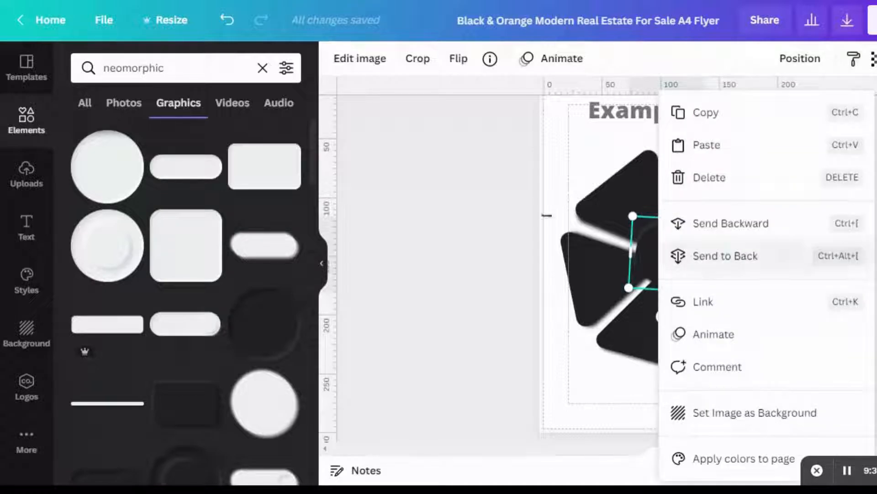
{"action": "left_click", "coordinate": [726, 255]}
{"action": "left_click", "coordinate": [455, 228]}
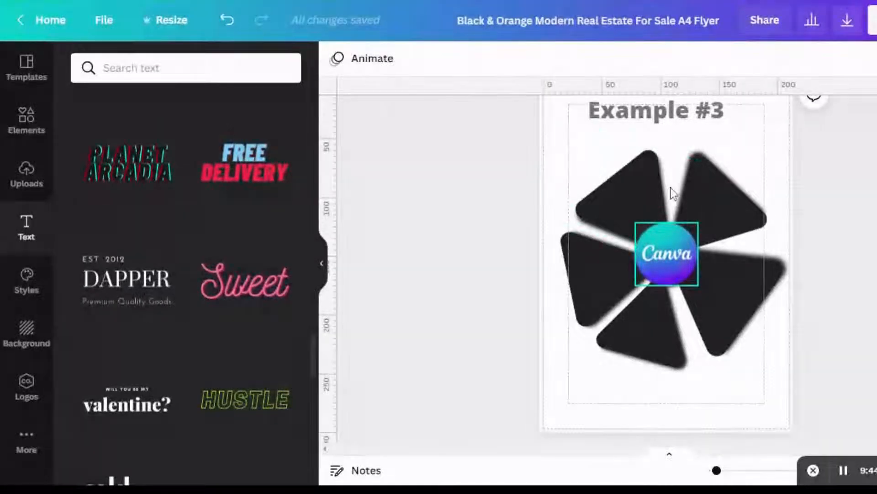
Step: Add the "Free Delivery" text style, narrow its box and scale it down to size 54.5 beside the Canva logo
{"action": "left_click", "coordinate": [244, 162]}
{"action": "scroll", "coordinate": [306, 327], "scroll_direction": "down", "scroll_amount": 5}
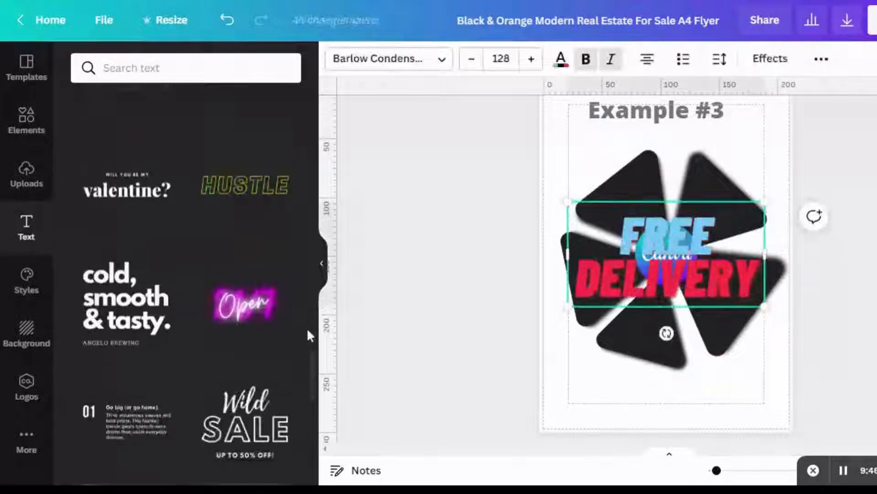
{"action": "left_click_drag", "start_coordinate": [766, 261], "coordinate": [651, 292]}
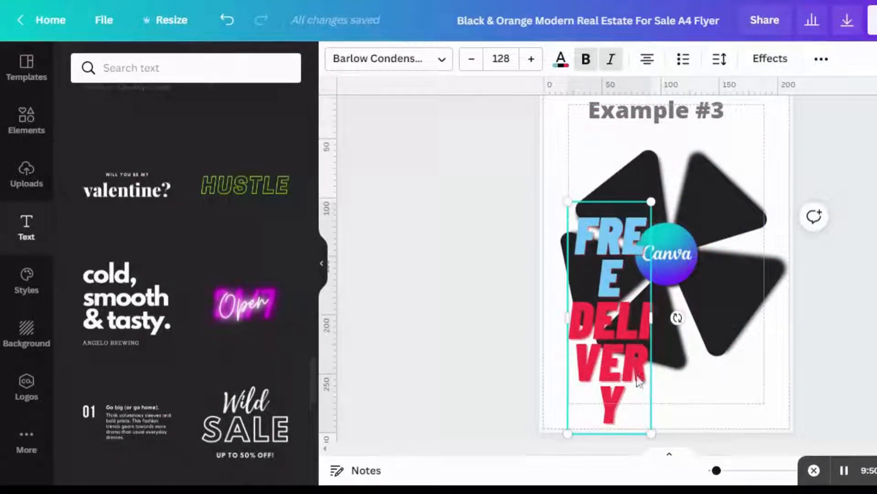
{"action": "left_click_drag", "start_coordinate": [652, 433], "coordinate": [603, 301]}
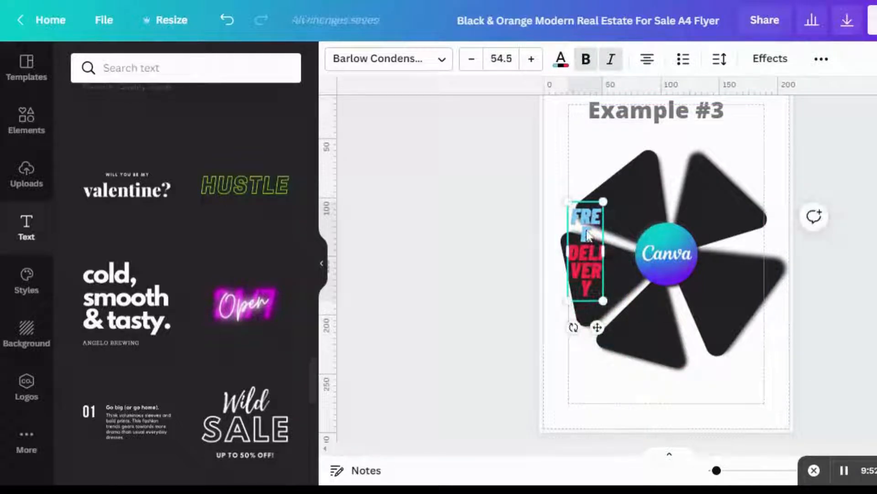
Step: Replace the "Free Delivery" wording with "TEMPLATES"
{"action": "double_click", "coordinate": [588, 235]}
{"action": "key", "text": "ctrl+a"}
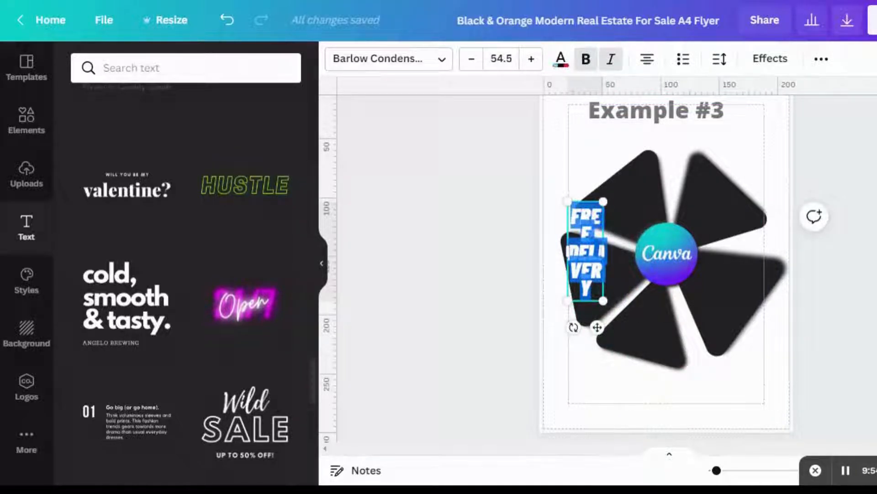
{"action": "type", "text": "TEMPLA"}
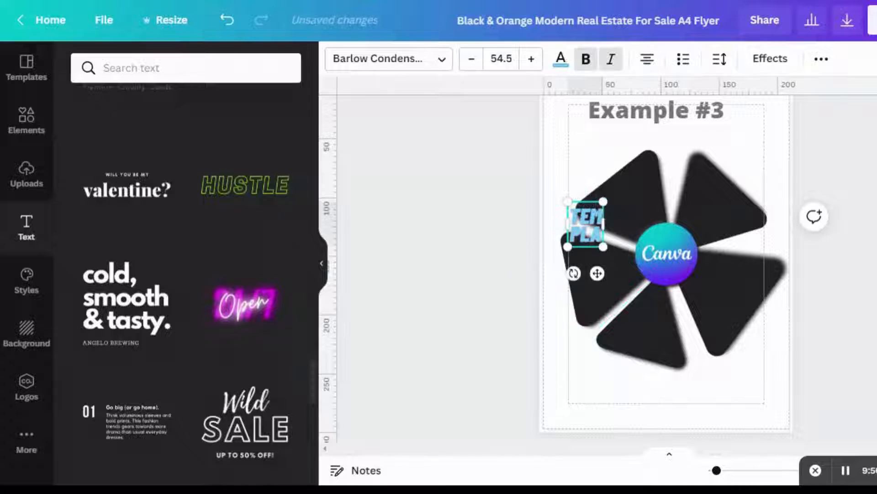
{"action": "type", "text": "TES"}
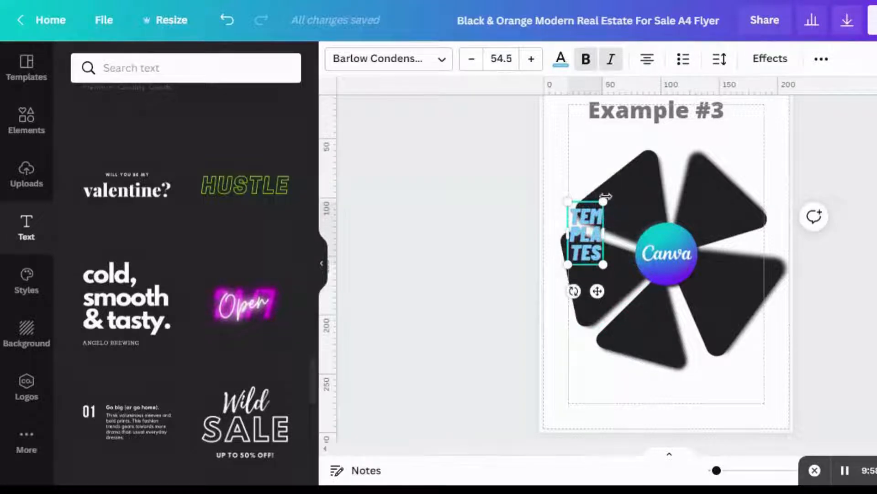
Step: Shrink the TEMPLATES text to size 30.8, rotate it and place it along the outer edge of the left triangle
{"action": "left_click_drag", "start_coordinate": [628, 191], "coordinate": [614, 270]}
{"action": "left_click_drag", "start_coordinate": [588, 303], "coordinate": [621, 222]}
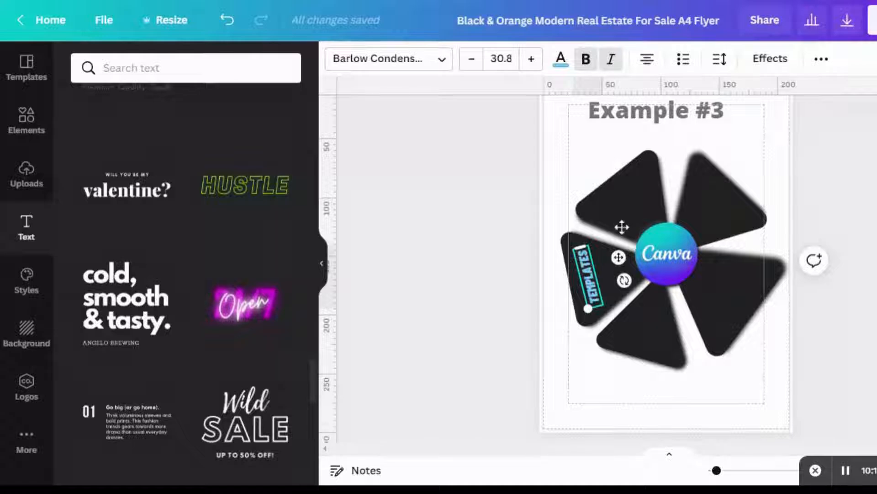
{"action": "mouse_move", "coordinate": [626, 236]}
{"action": "left_mouse_down"}
{"action": "mouse_move", "coordinate": [634, 244]}
{"action": "mouse_move", "coordinate": [625, 240]}
{"action": "left_mouse_up"}
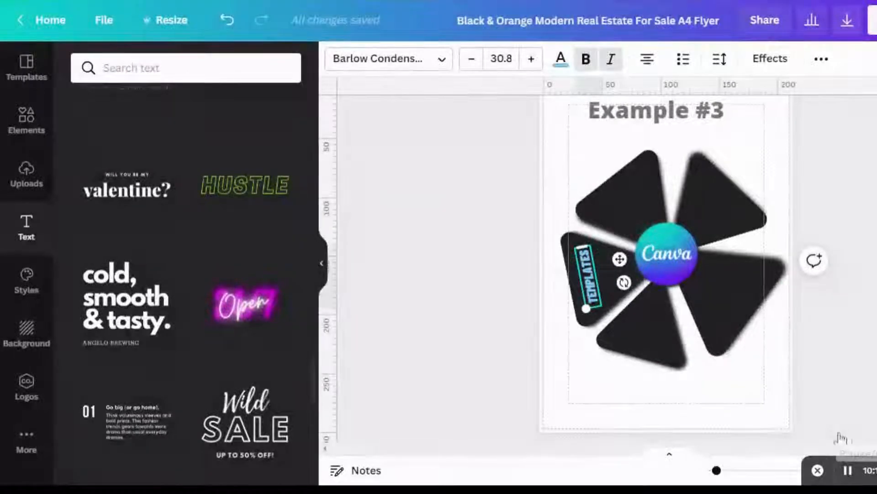
{"action": "left_click", "coordinate": [854, 433]}
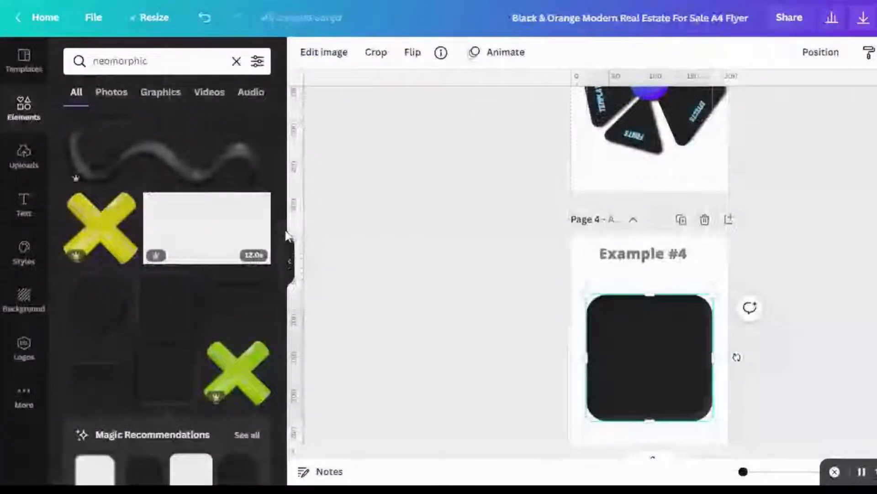
{"action": "left_click_drag", "start_coordinate": [280, 231], "coordinate": [279, 303]}
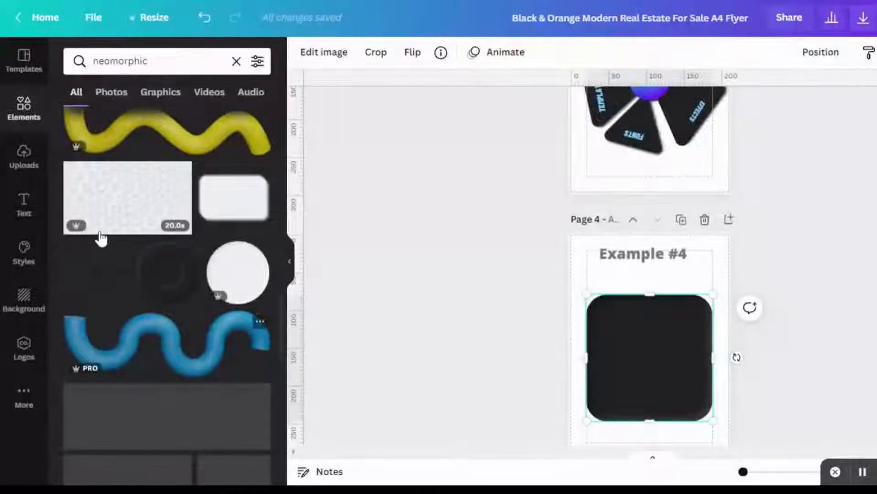
{"action": "key", "text": "l"}
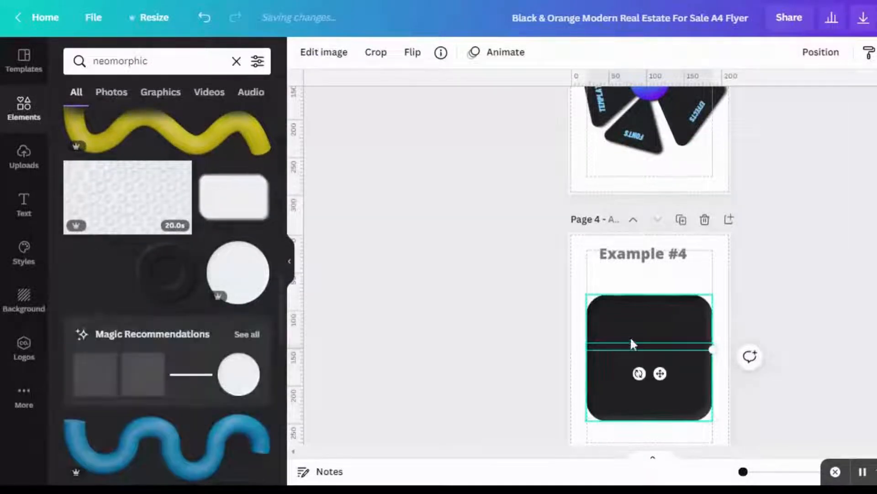
{"action": "left_click_drag", "start_coordinate": [639, 373], "coordinate": [337, 243]}
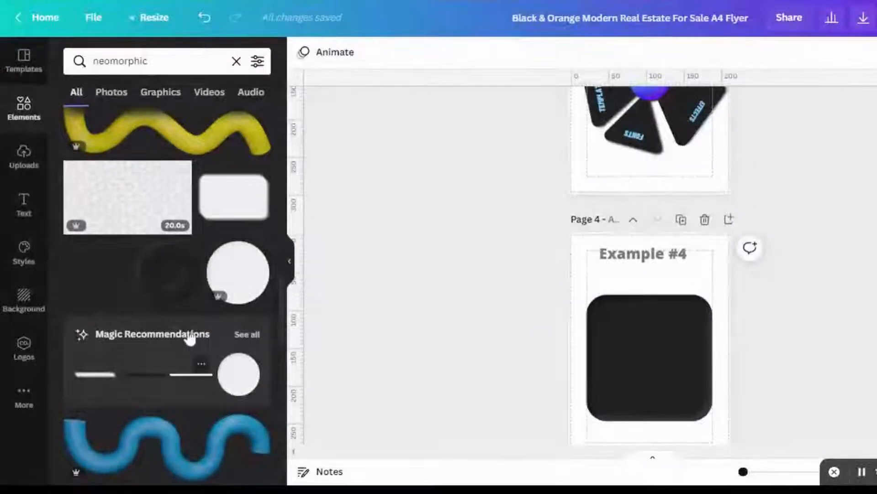
Step: Add the thin white bar to the Example #4 page, turn it vertical and place it in the dark square's left part
{"action": "key", "text": "l"}
{"action": "mouse_move", "coordinate": [639, 372]}
{"action": "left_mouse_down"}
{"action": "mouse_move", "coordinate": [689, 343]}
{"action": "mouse_move", "coordinate": [691, 323]}
{"action": "mouse_move", "coordinate": [633, 367]}
{"action": "mouse_move", "coordinate": [637, 385]}
{"action": "left_mouse_up"}
{"action": "scroll", "coordinate": [649, 320], "scroll_direction": "down", "scroll_amount": 2}
{"action": "left_click", "coordinate": [777, 342]}
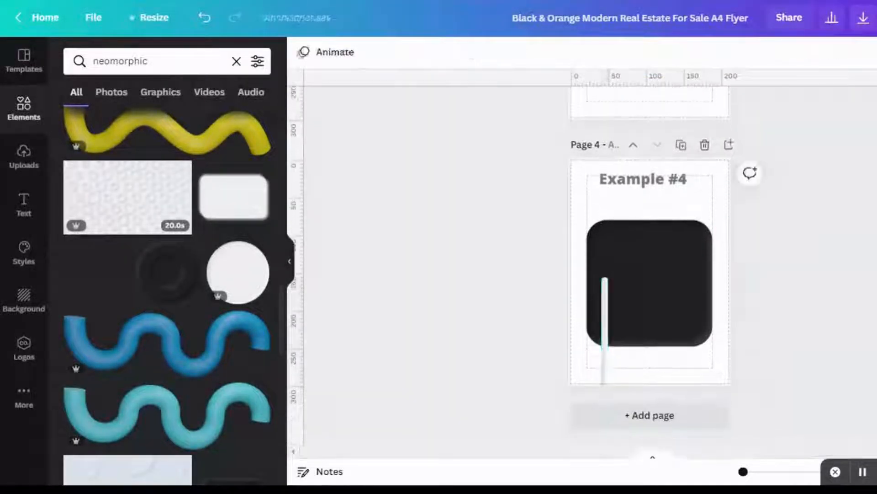
Step: Crop the vertical white bar so its lower end meets the dark square's bottom edge
{"action": "left_click", "coordinate": [603, 322]}
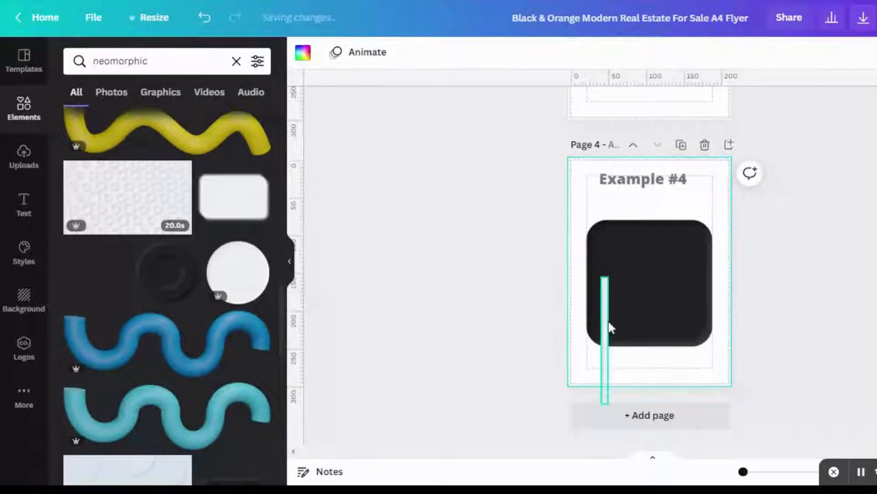
{"action": "left_click", "coordinate": [376, 52]}
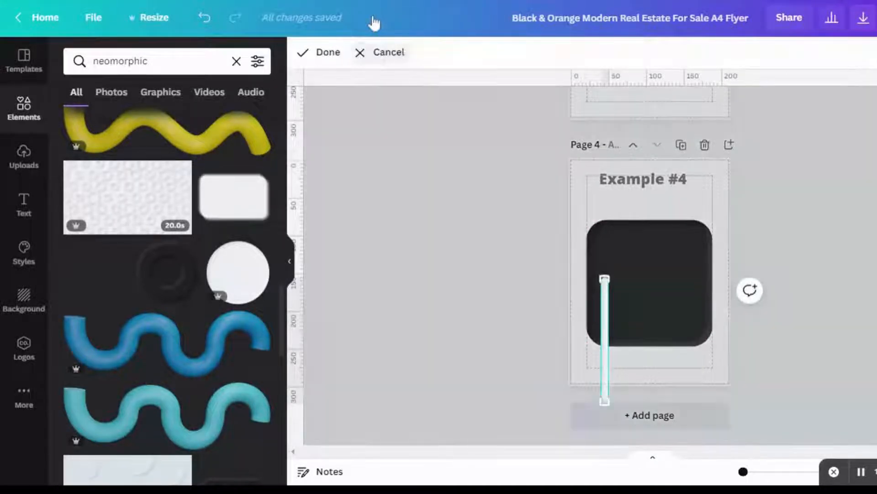
{"action": "left_click_drag", "start_coordinate": [604, 364], "coordinate": [610, 306]}
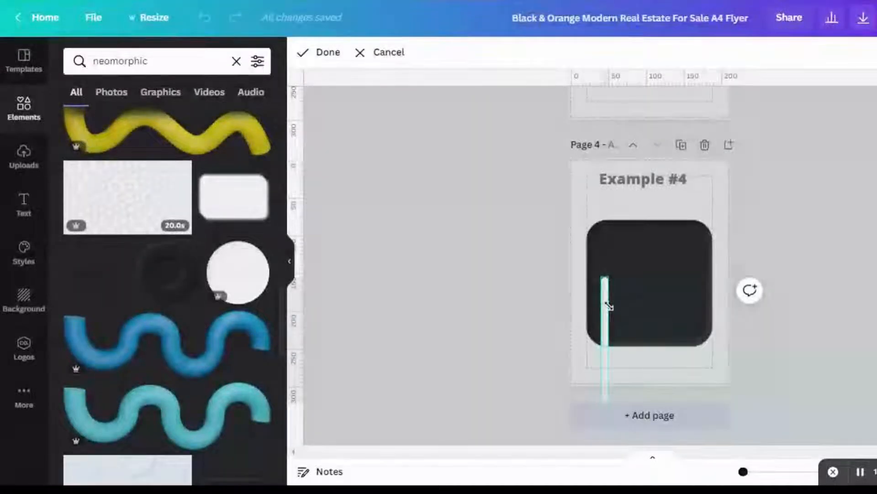
{"action": "left_click", "coordinate": [513, 295]}
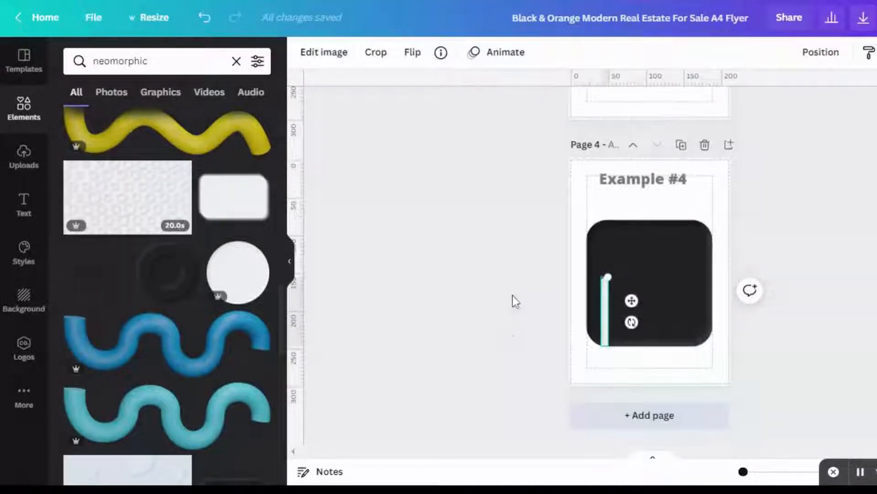
{"action": "left_click", "coordinate": [513, 295]}
Step: Duplicate the white bar, place the copy higher on its right and extend its crop down to the dark square's bottom edge
{"action": "left_click", "coordinate": [607, 286]}
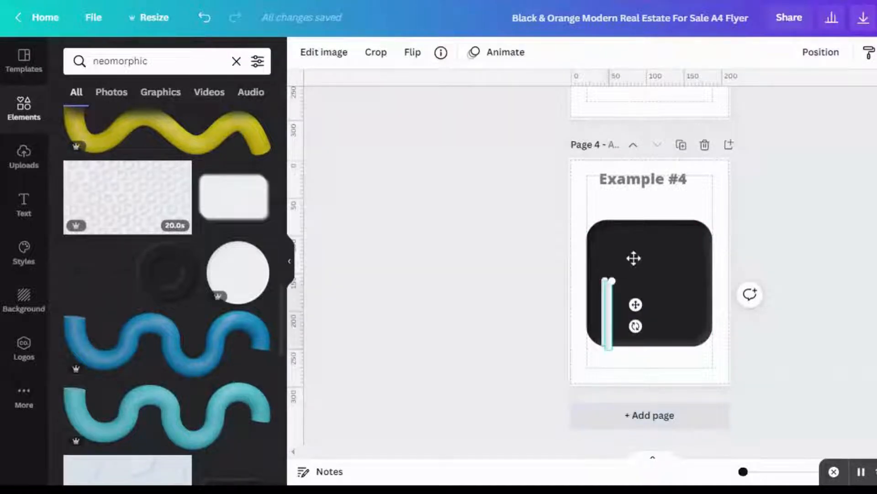
{"action": "left_click_drag", "start_coordinate": [643, 261], "coordinate": [651, 244]}
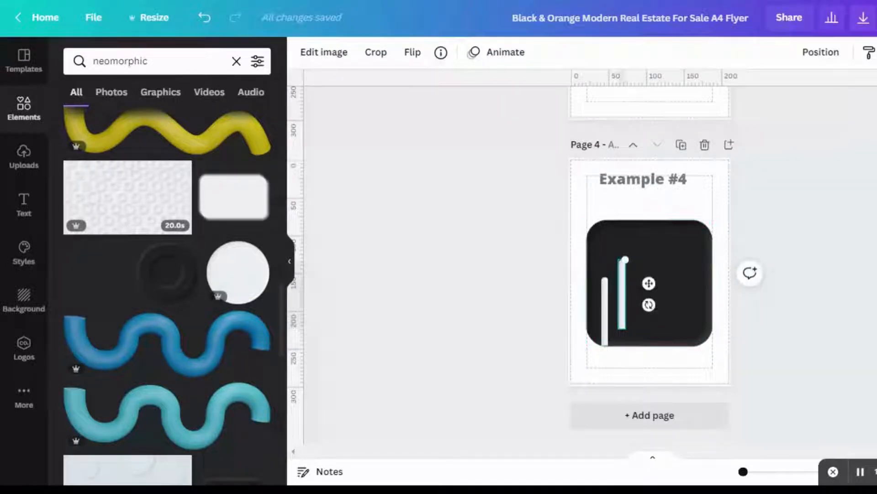
{"action": "left_click", "coordinate": [376, 51]}
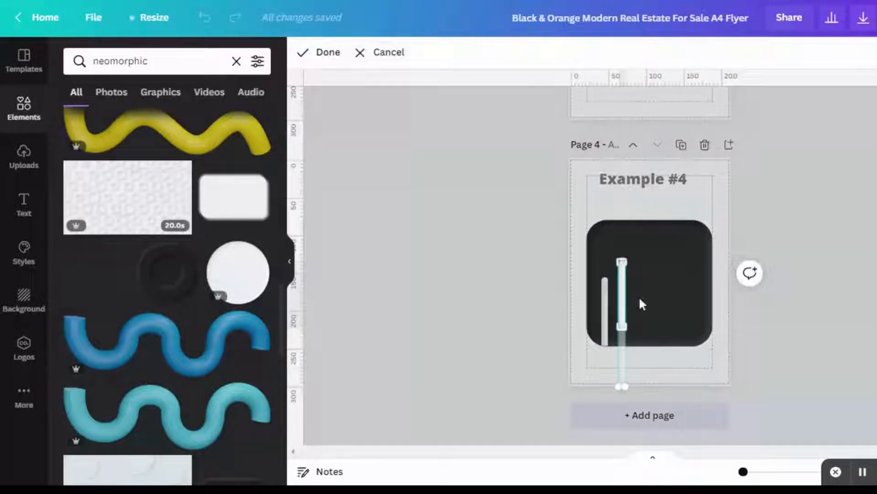
{"action": "left_click_drag", "start_coordinate": [623, 285], "coordinate": [626, 306]}
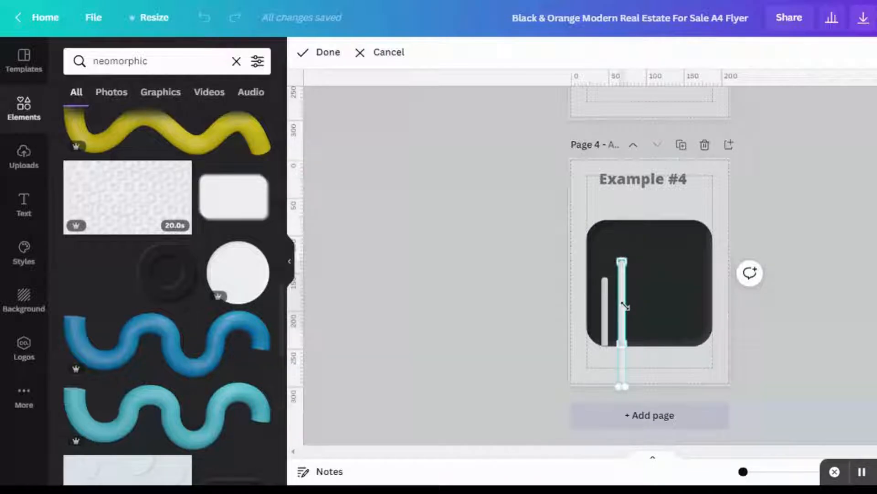
{"action": "left_click", "coordinate": [503, 291]}
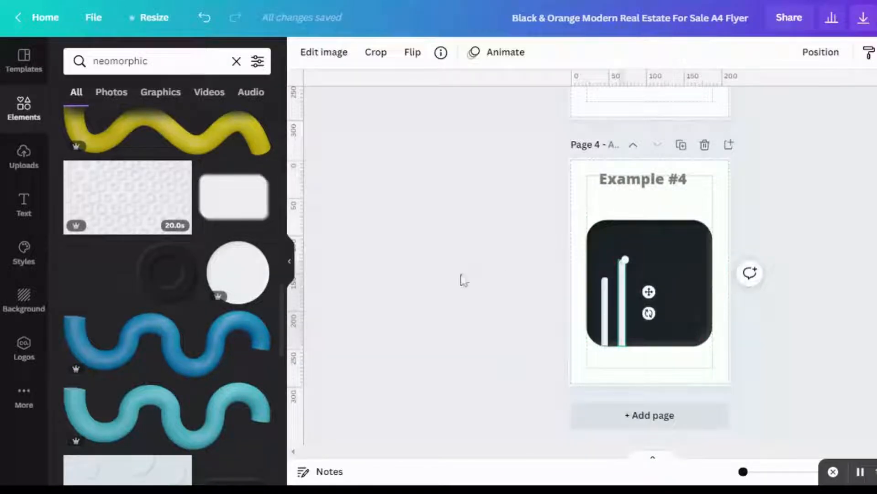
{"action": "left_click", "coordinate": [440, 280]}
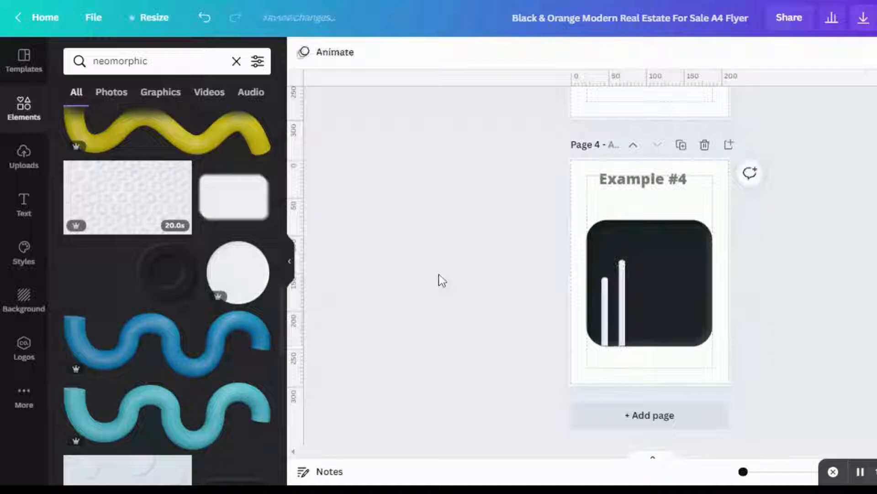
Step: Duplicate the first short bar into three more bars spaced across the dark square, with the fourth bar set lower than the others
{"action": "left_click", "coordinate": [601, 283]}
{"action": "key", "text": "ctrl+d"}
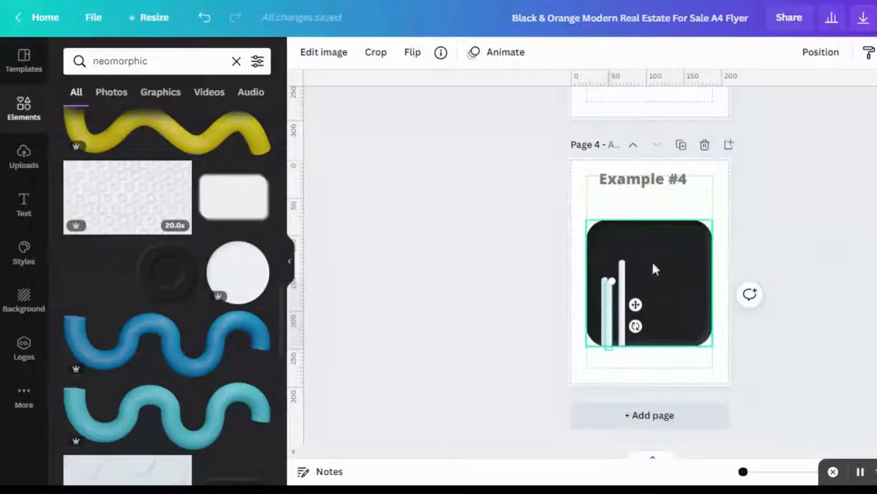
{"action": "left_click_drag", "start_coordinate": [659, 264], "coordinate": [685, 273]}
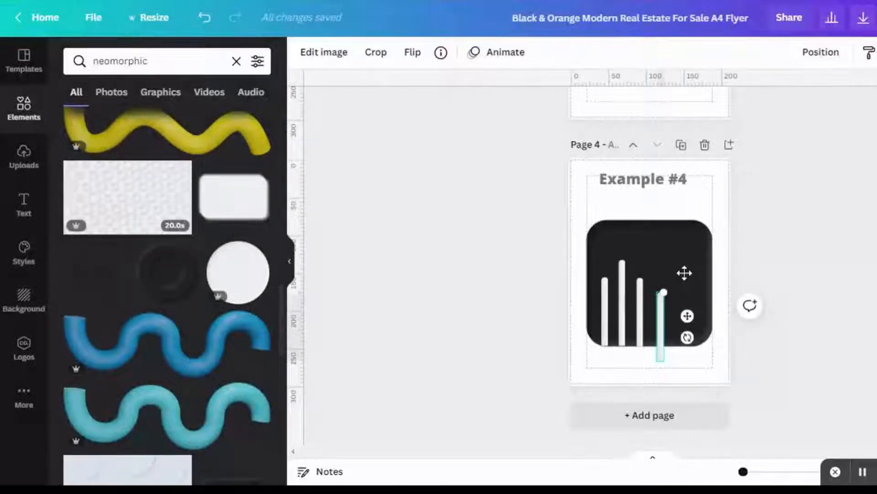
{"action": "key", "text": "shift+Right"}
{"action": "key", "text": "shift+Down"}
{"action": "mouse_move", "coordinate": [696, 248]}
{"action": "left_mouse_down"}
{"action": "mouse_move", "coordinate": [700, 237]}
{"action": "mouse_move", "coordinate": [699, 256]}
{"action": "left_mouse_up"}
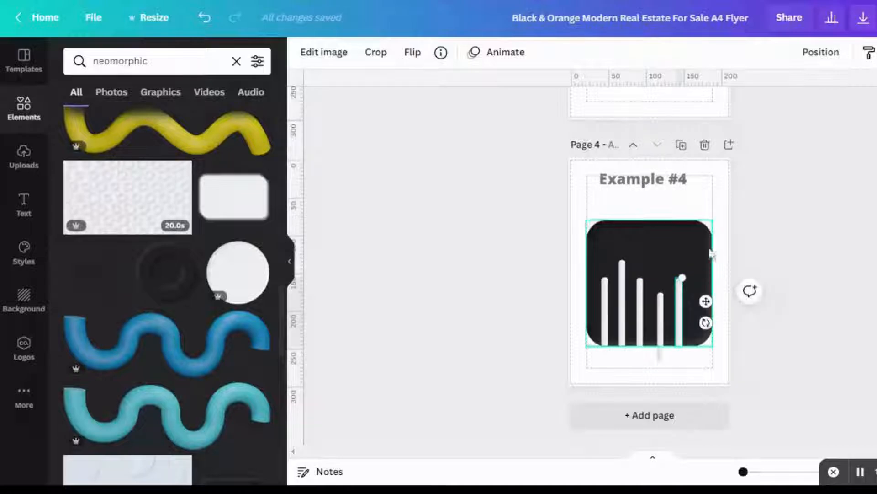
{"action": "left_click", "coordinate": [733, 202]}
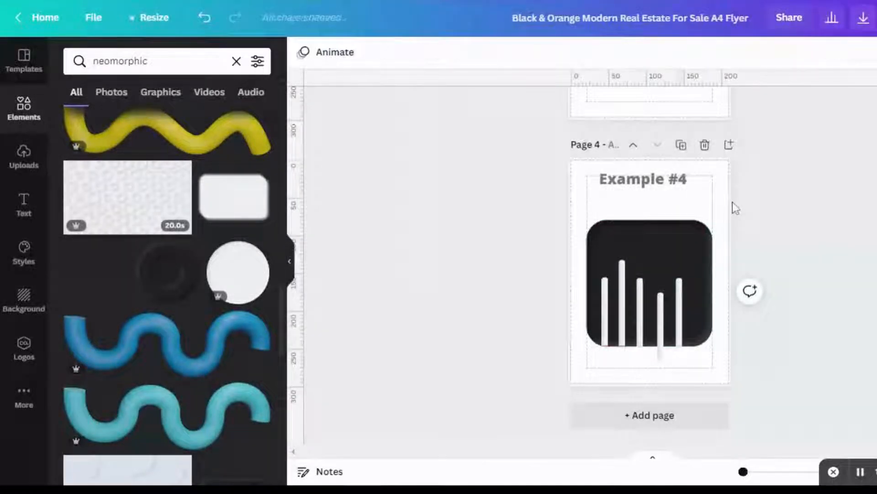
Step: Crop the fourth bar's overhanging lower end back to the dark square's bottom edge
{"action": "left_click", "coordinate": [663, 316]}
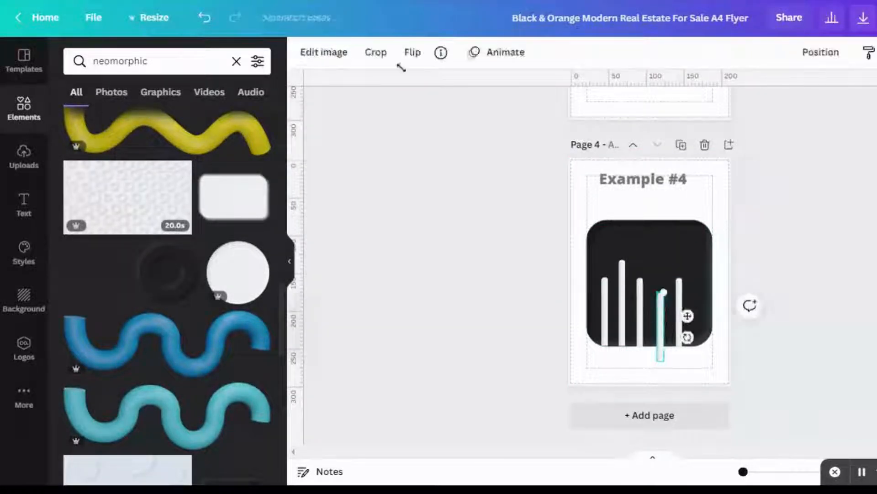
{"action": "left_click", "coordinate": [324, 52]}
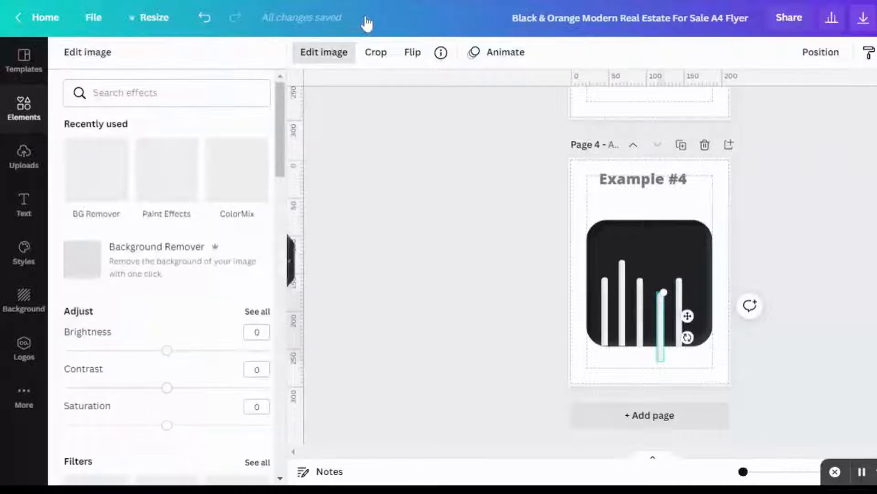
{"action": "left_click", "coordinate": [376, 52]}
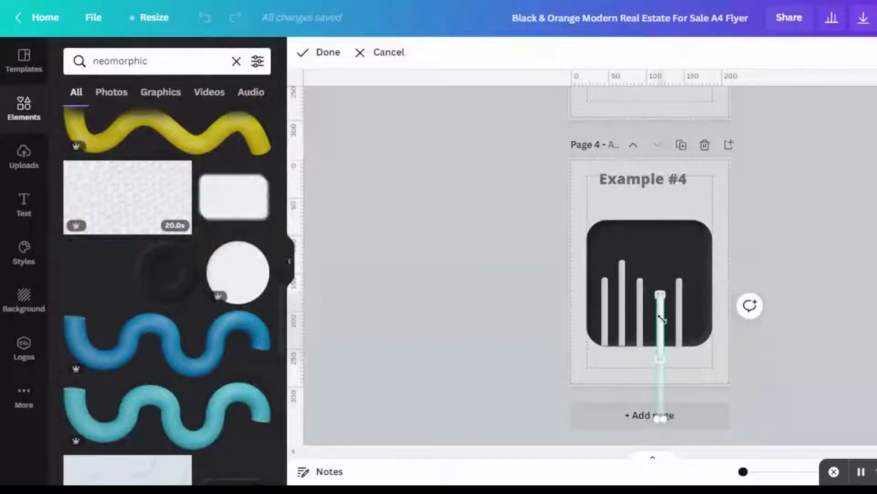
{"action": "left_click_drag", "start_coordinate": [662, 318], "coordinate": [666, 305]}
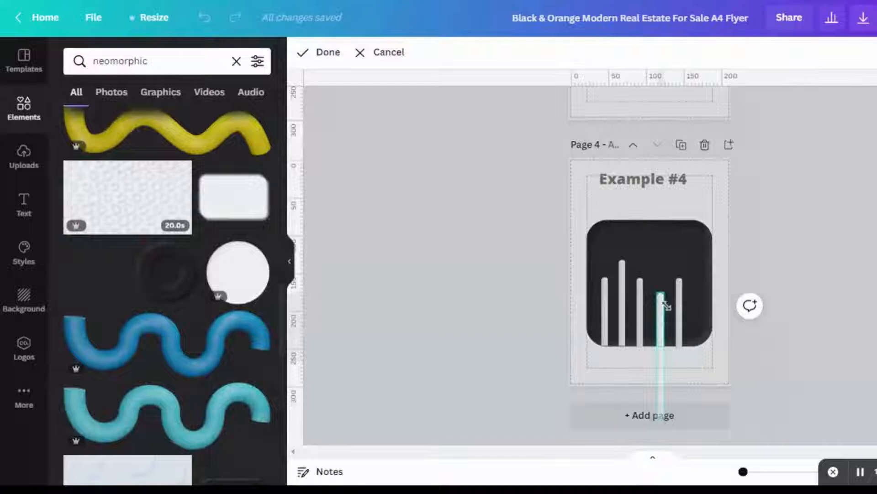
{"action": "left_click", "coordinate": [531, 319]}
{"action": "left_click", "coordinate": [531, 319]}
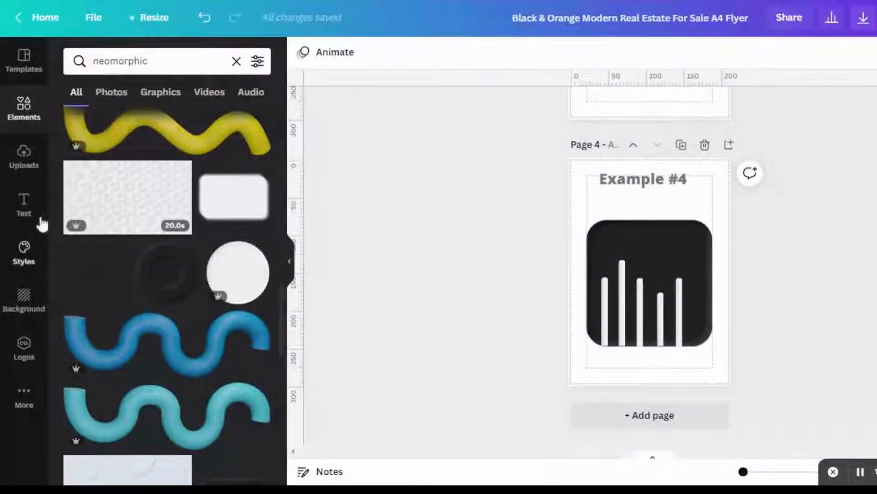
Step: Add the subheading "Social media insigits" inside the upper edge of the dark square, above the bars
{"action": "left_click", "coordinate": [24, 203]}
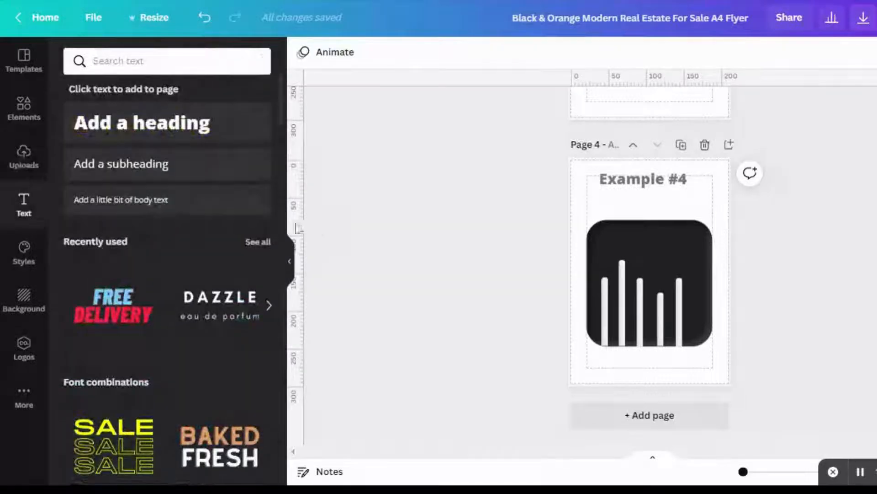
{"action": "left_click", "coordinate": [209, 153]}
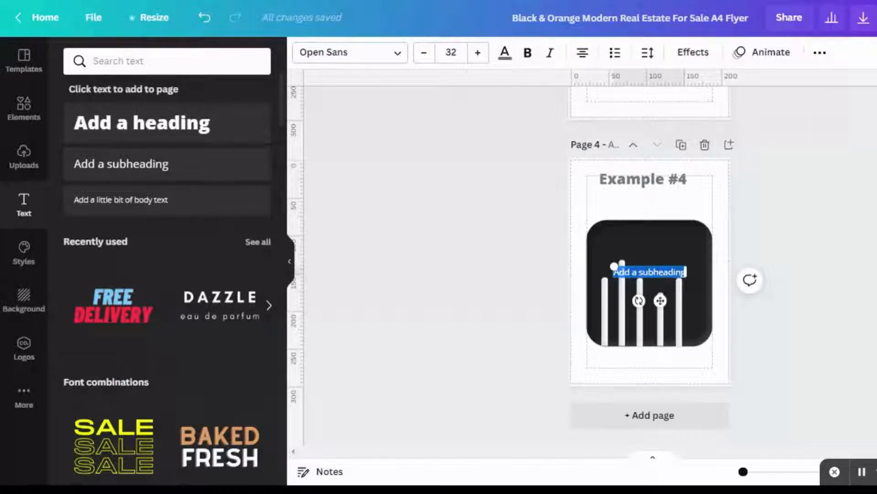
{"action": "type", "text": "Socia"}
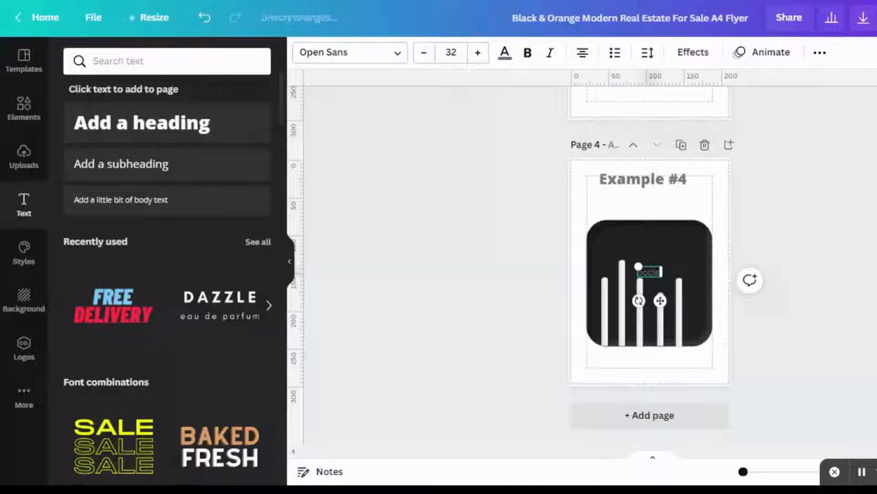
{"action": "type", "text": "l media"}
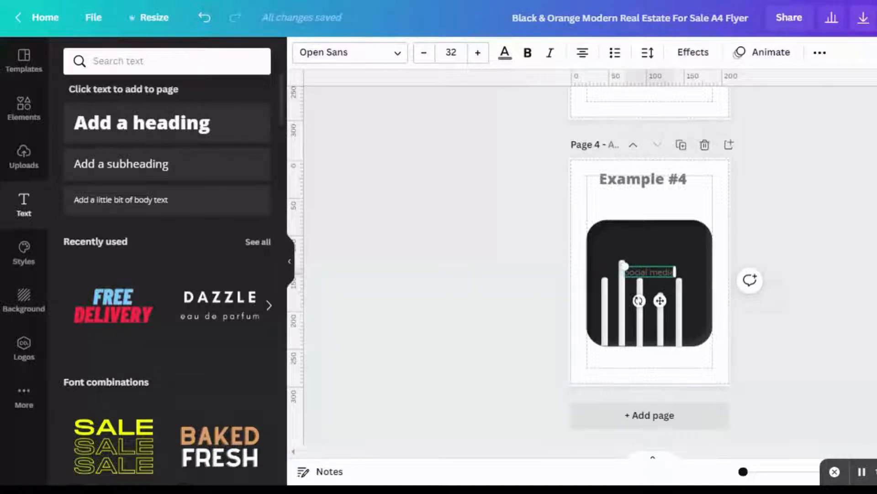
{"action": "left_click_drag", "start_coordinate": [659, 300], "coordinate": [663, 223]}
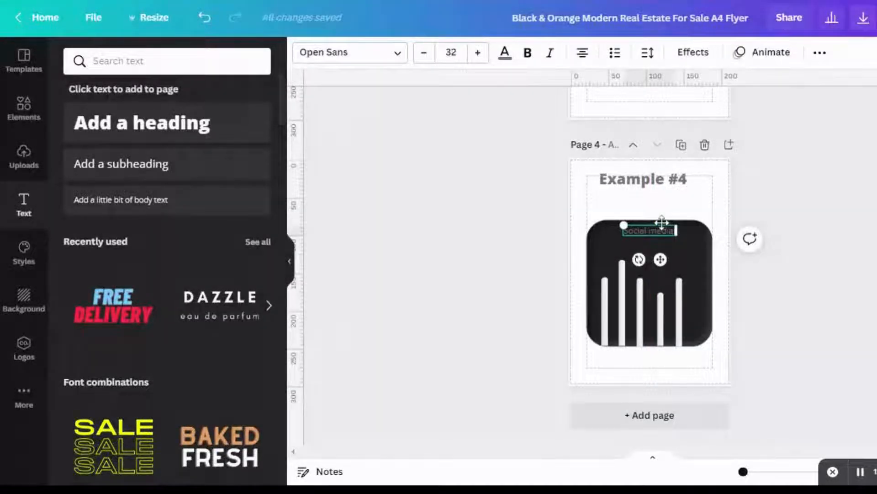
{"action": "type", "text": "insig"}
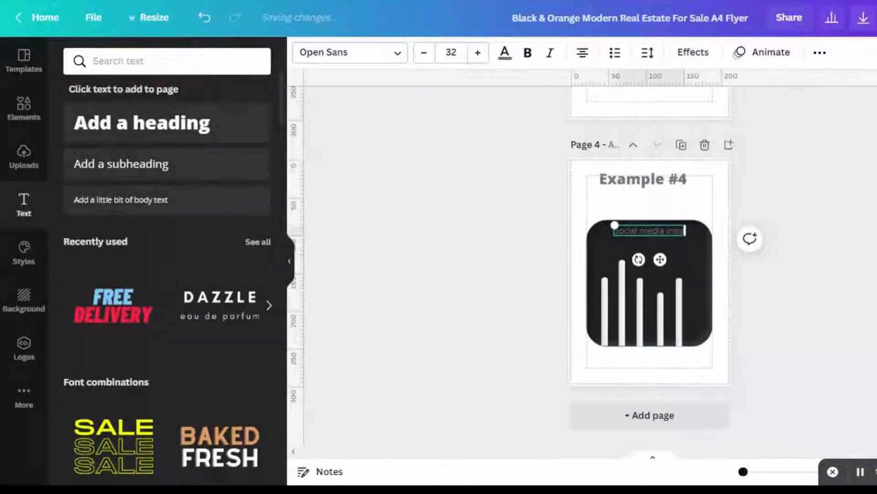
{"action": "type", "text": "h"}
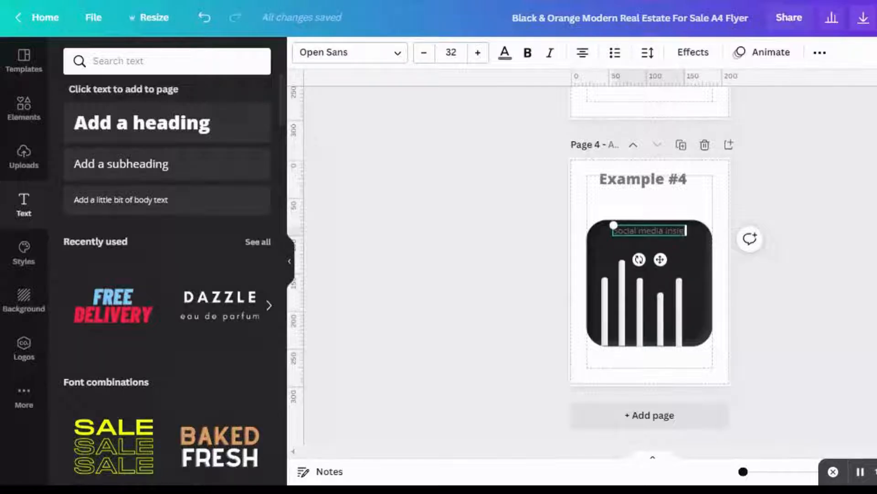
{"action": "type", "text": "t"}
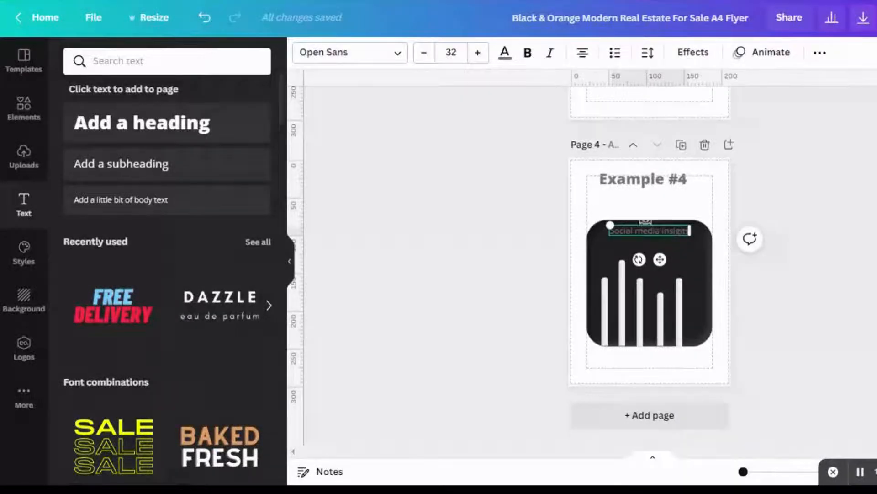
{"action": "left_click", "coordinate": [567, 231]}
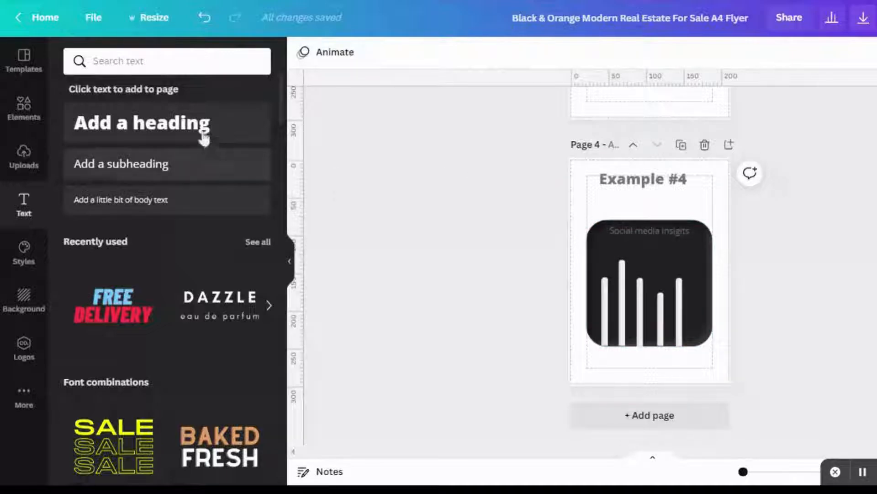
Step: Add the body text "Follows" in light grey and rotate it to read vertically above the third bar
{"action": "left_click", "coordinate": [192, 200]}
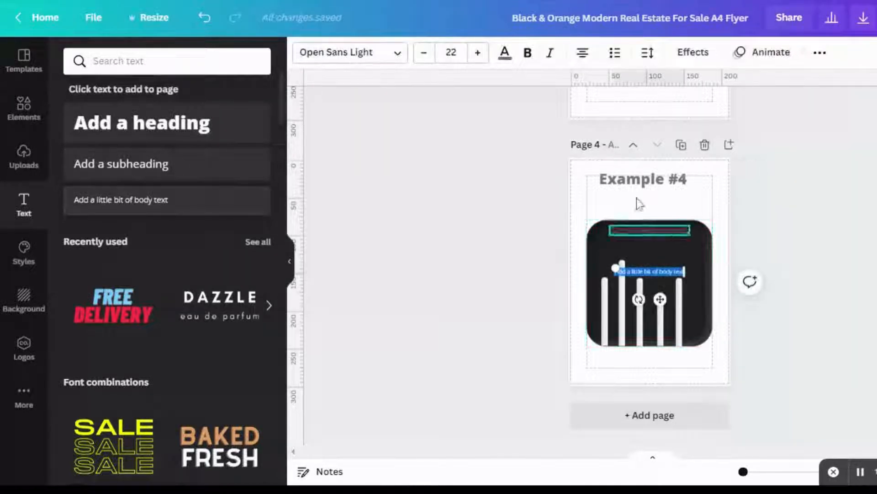
{"action": "key", "text": "BackSpace"}
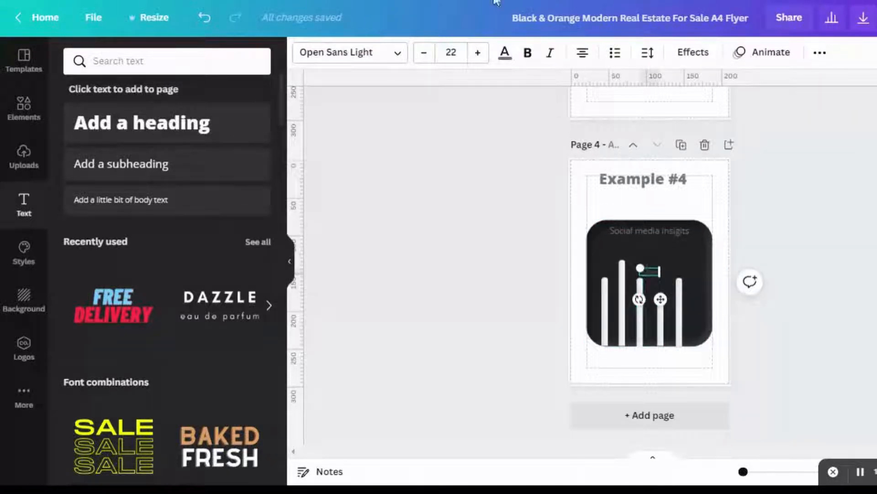
{"action": "left_click", "coordinate": [505, 52]}
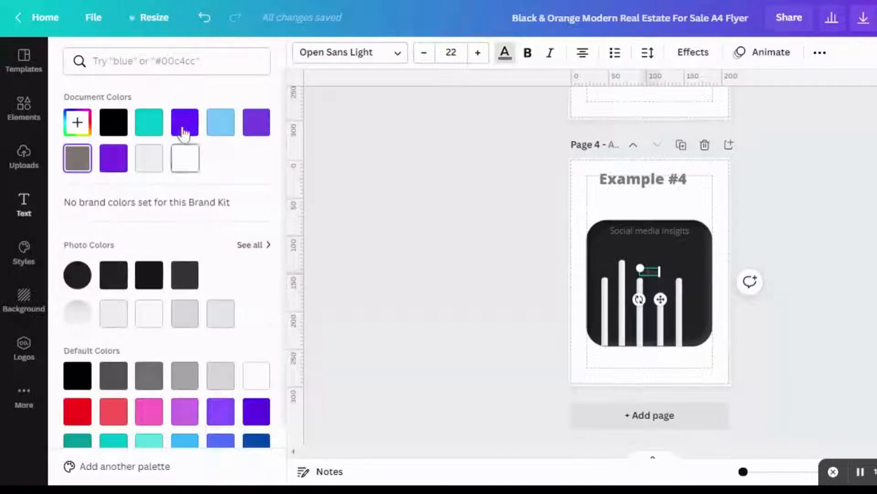
{"action": "left_click", "coordinate": [149, 158]}
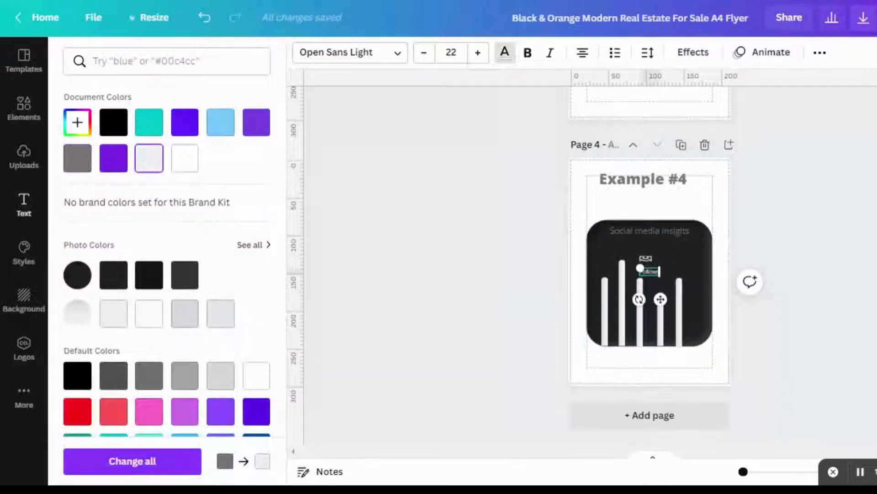
{"action": "left_click_drag", "start_coordinate": [639, 300], "coordinate": [672, 230]}
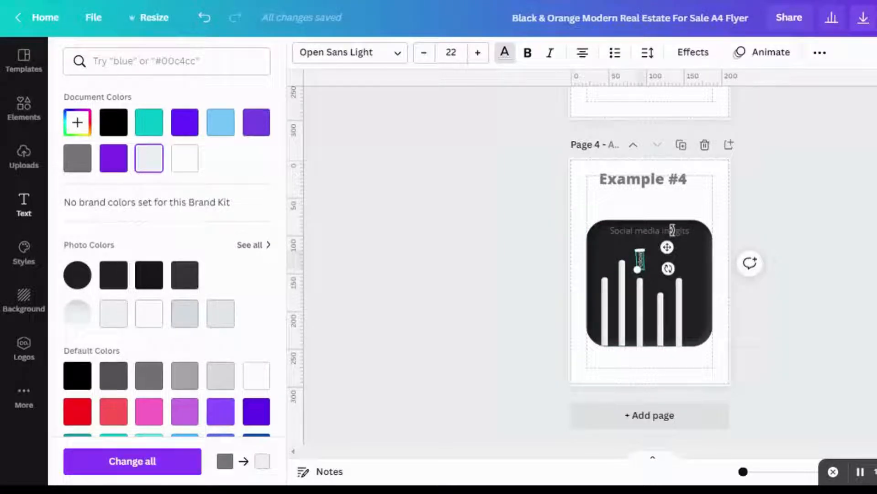
{"action": "left_click", "coordinate": [678, 219]}
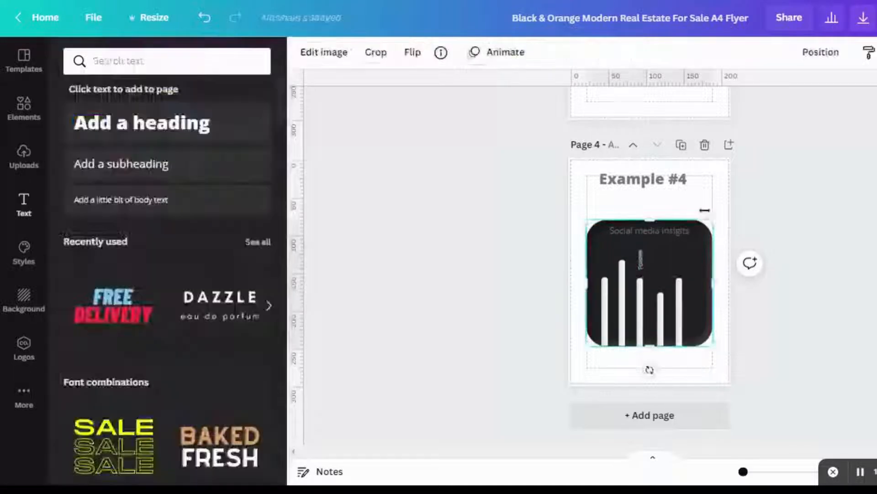
Step: Duplicate the "Follows" label, place the copy above the second bar and change its text to "likes"
{"action": "left_click", "coordinate": [640, 263]}
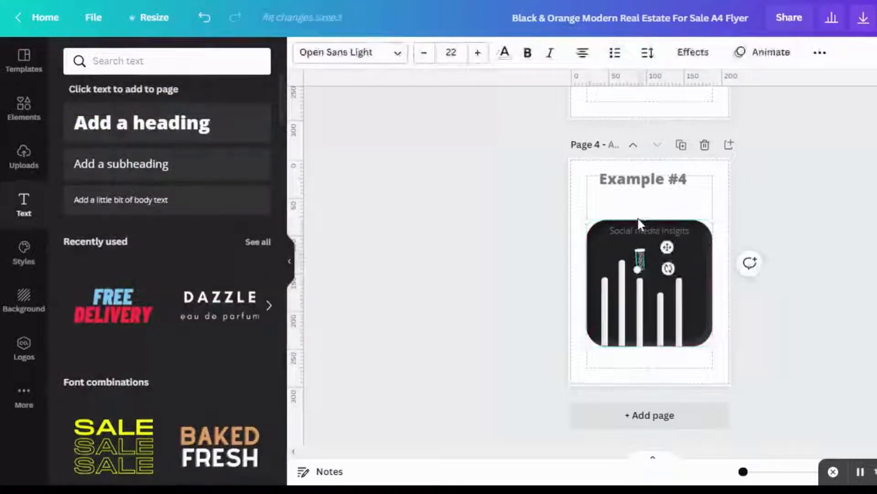
{"action": "left_click_drag", "start_coordinate": [671, 251], "coordinate": [650, 195]}
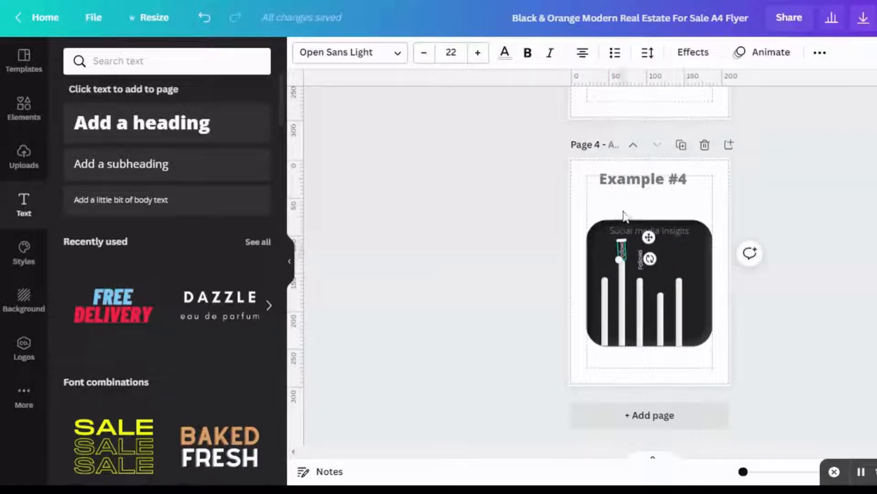
{"action": "key", "text": "BackSpace"}
{"action": "type", "text": "likes"}
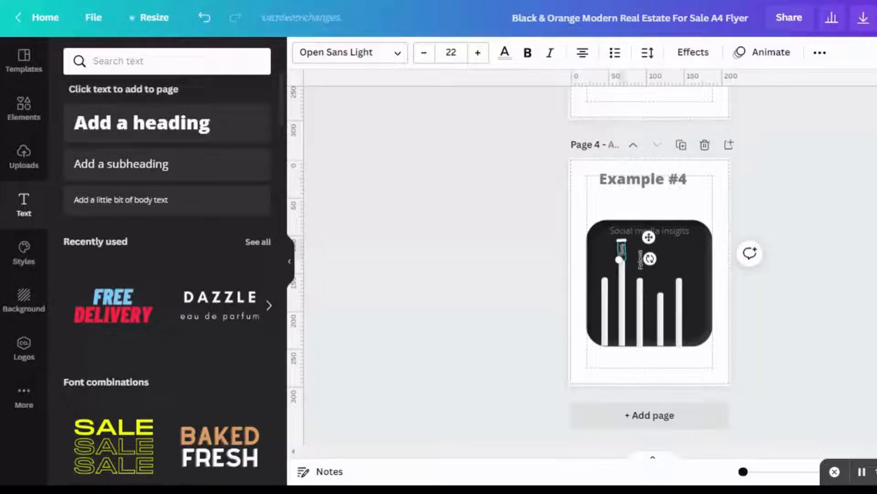
{"action": "left_click", "coordinate": [574, 215]}
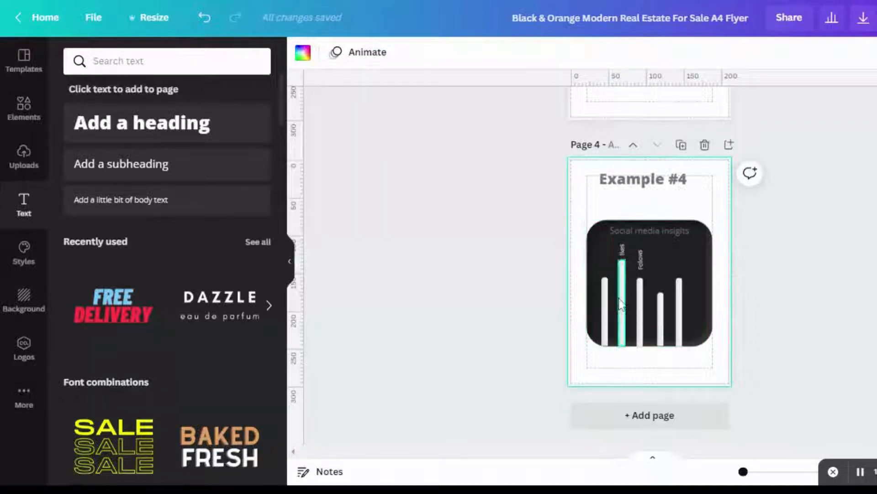
Step: Add matching vertical labels "Saves", "Shares" and "Comments" above the first, fourth and fifth bars
{"action": "key", "text": "Tab"}
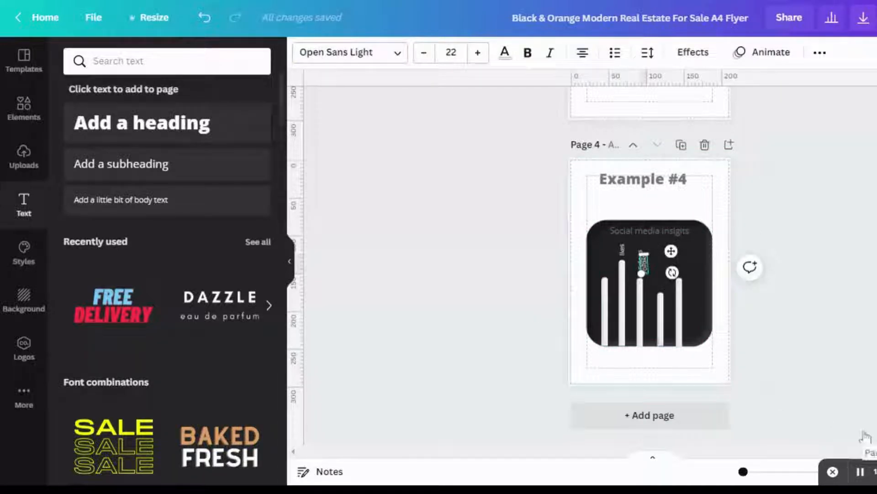
{"action": "key", "text": "ctrl+plus"}
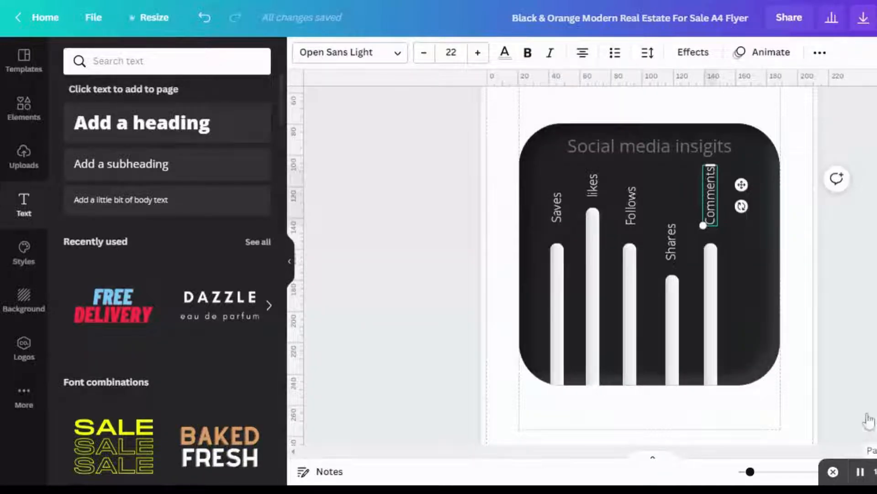
{"action": "left_click", "coordinate": [873, 358]}
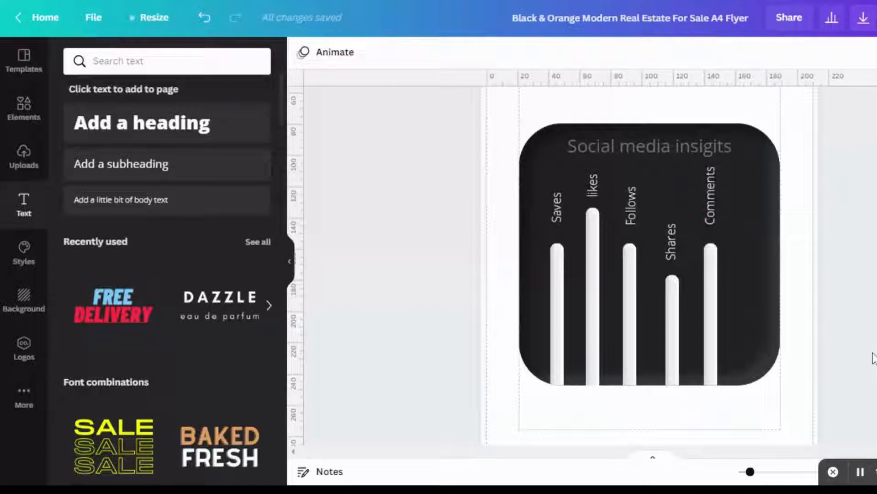
Step: Add the neomorphic graphic of three vertically linked peach circles to the Example #5 page, near its left margin below the title
{"action": "scroll", "coordinate": [562, 275], "scroll_direction": "up", "scroll_amount": 3}
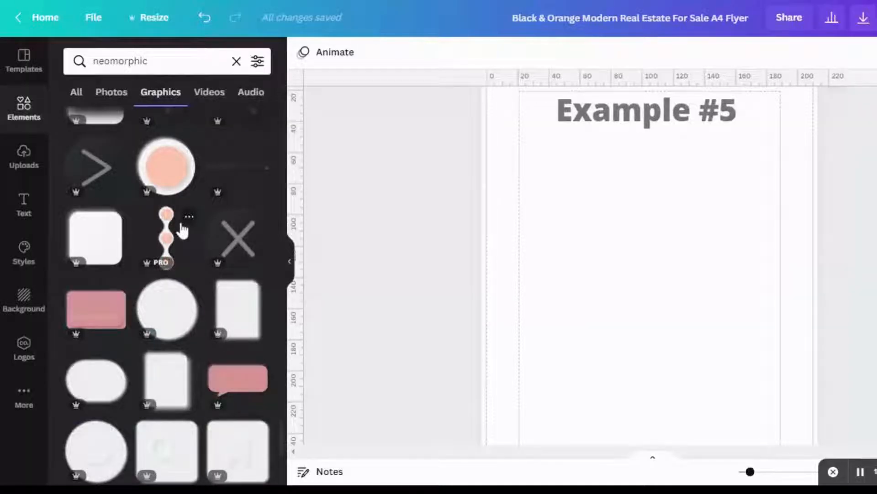
{"action": "left_click", "coordinate": [182, 226]}
{"action": "left_click_drag", "start_coordinate": [632, 263], "coordinate": [547, 193]}
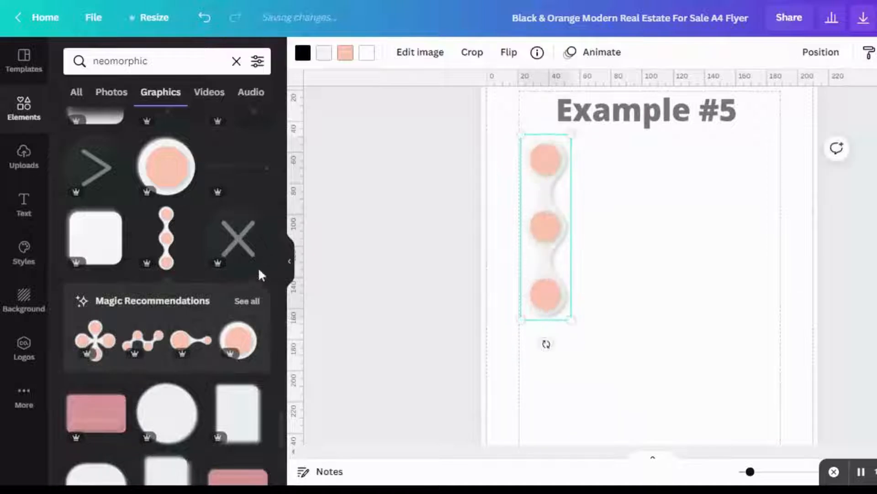
Step: Add the four-circle cross graphic from the chain's full recommendations and place it beside the vertical chain
{"action": "left_click", "coordinate": [246, 300]}
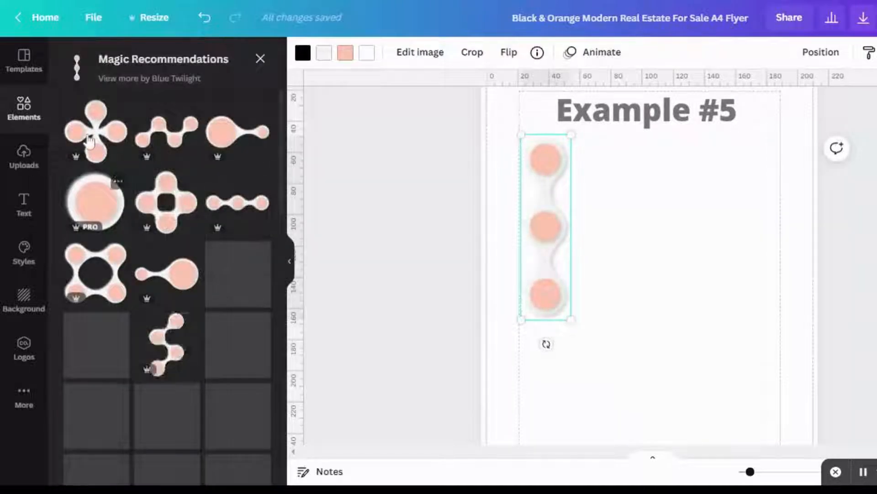
{"action": "left_click", "coordinate": [97, 112]}
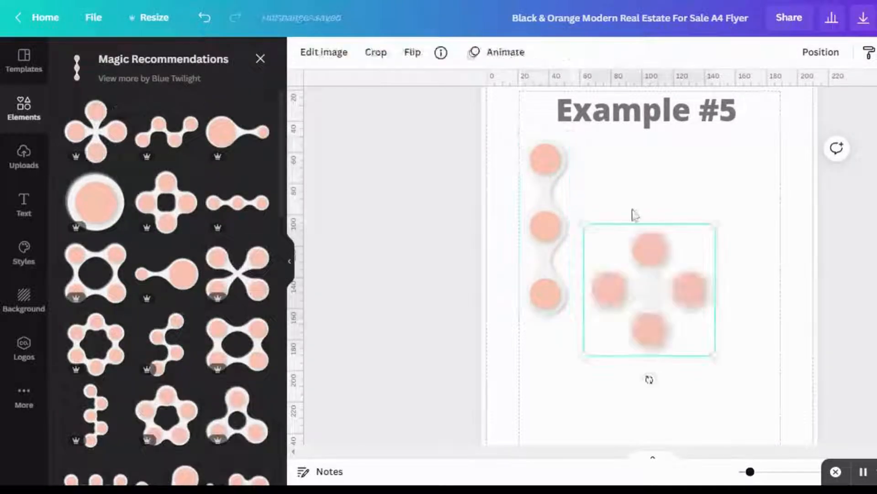
{"action": "left_click_drag", "start_coordinate": [657, 244], "coordinate": [658, 174]}
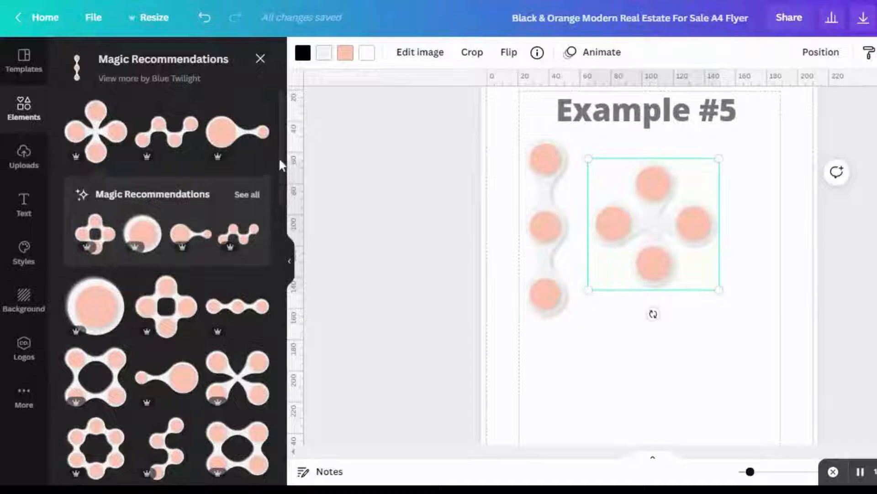
Step: Find the rounded square speech bubble among the recommendations and place it below the four-circle cross
{"action": "scroll", "coordinate": [280, 165], "scroll_direction": "down", "scroll_amount": 5}
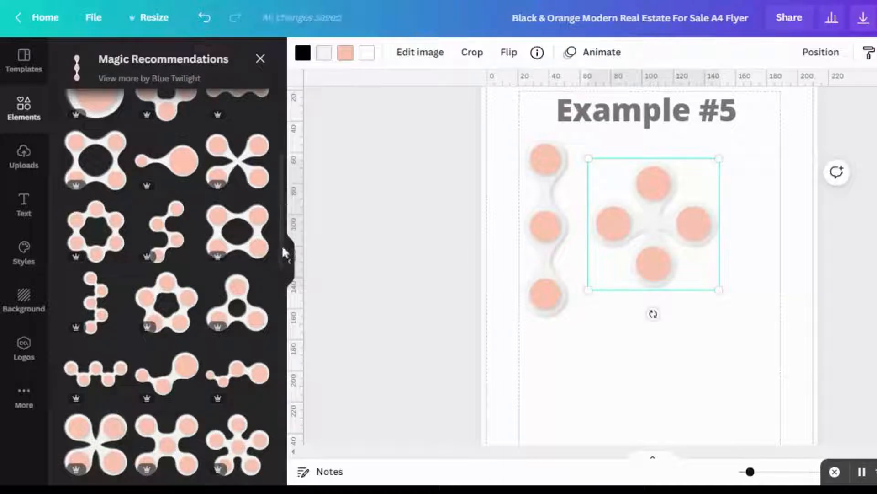
{"action": "left_click_drag", "start_coordinate": [280, 221], "coordinate": [284, 416]}
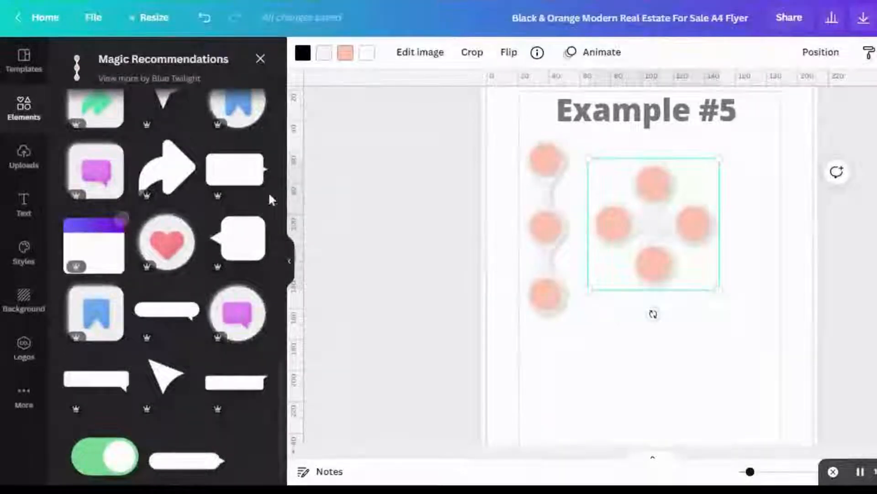
{"action": "left_click_drag", "start_coordinate": [731, 340], "coordinate": [688, 270]}
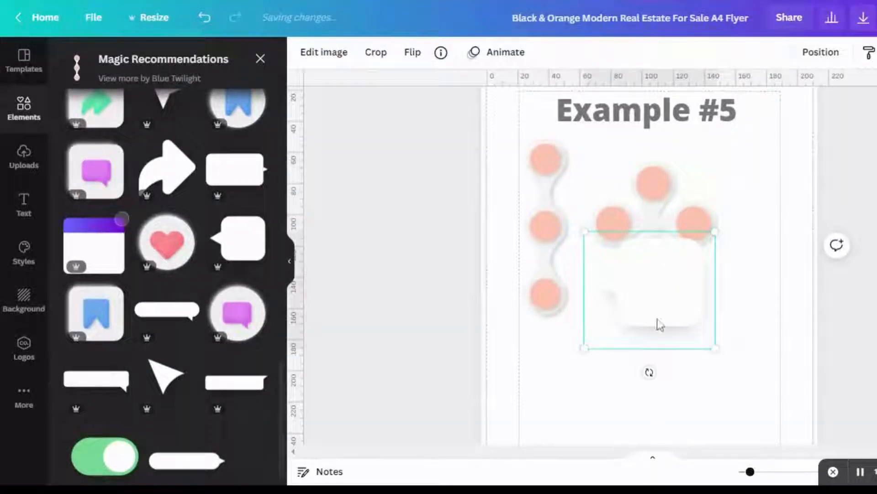
{"action": "left_click_drag", "start_coordinate": [659, 323], "coordinate": [658, 357]}
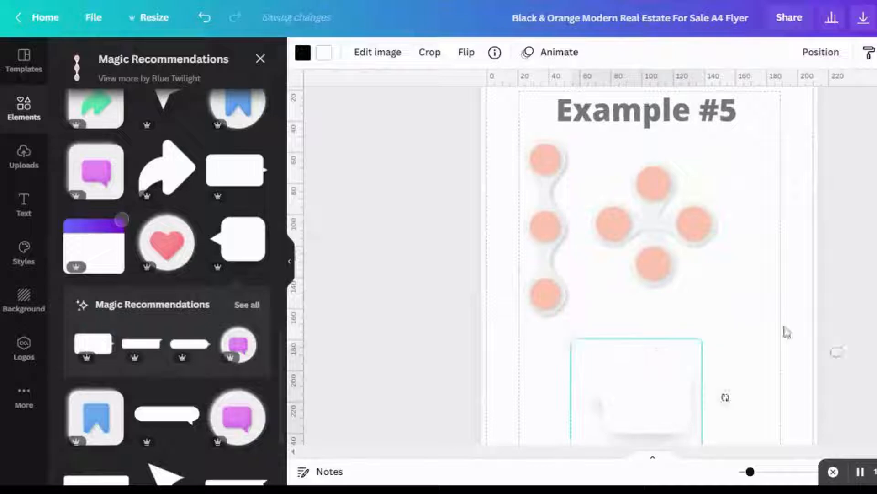
Step: Set the Example #5 page's background colour to black
{"action": "left_click", "coordinate": [793, 327]}
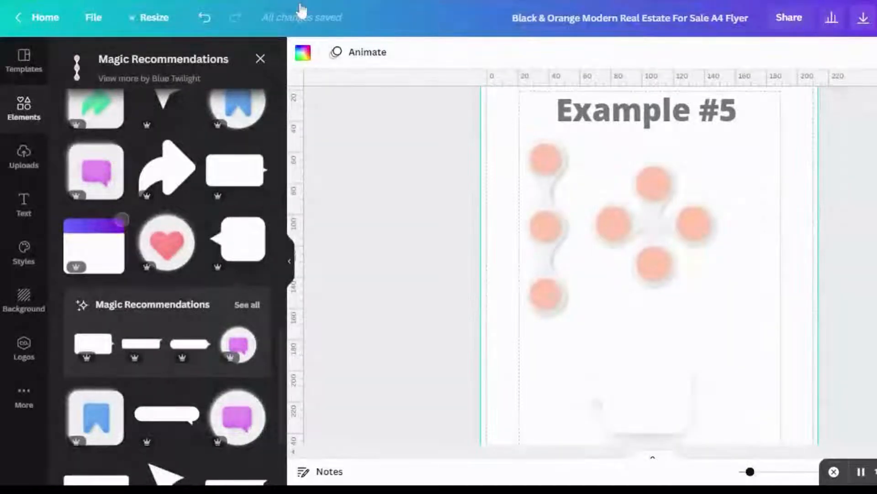
{"action": "left_click", "coordinate": [303, 52]}
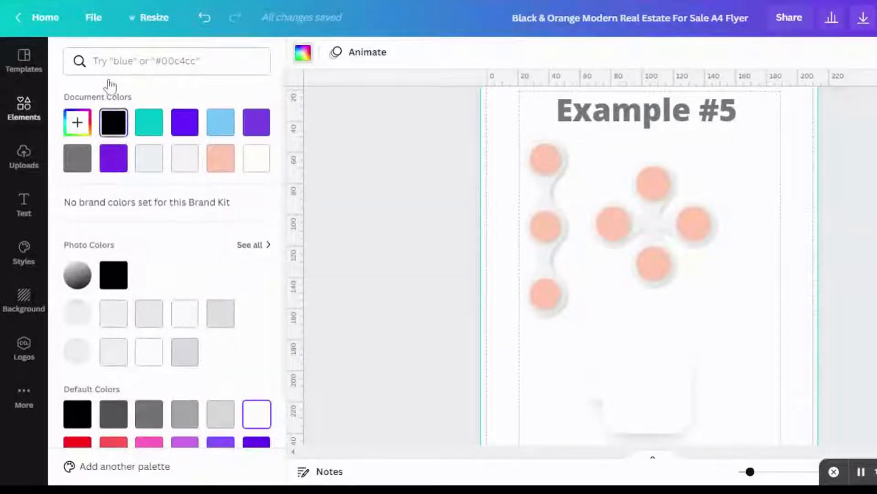
{"action": "left_click", "coordinate": [113, 121]}
{"action": "left_click", "coordinate": [400, 204]}
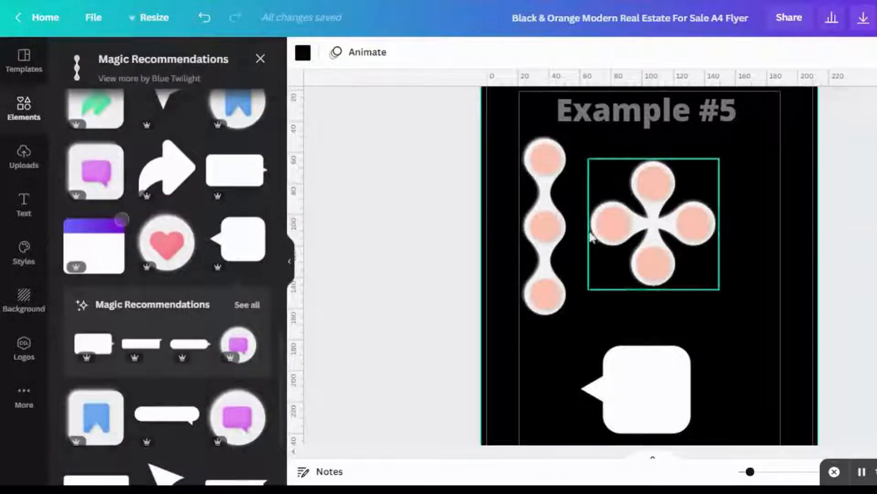
Step: Try blue-violet, turquoise and purple as the fill for the peach circles of the vertical chain
{"action": "left_click", "coordinate": [556, 225]}
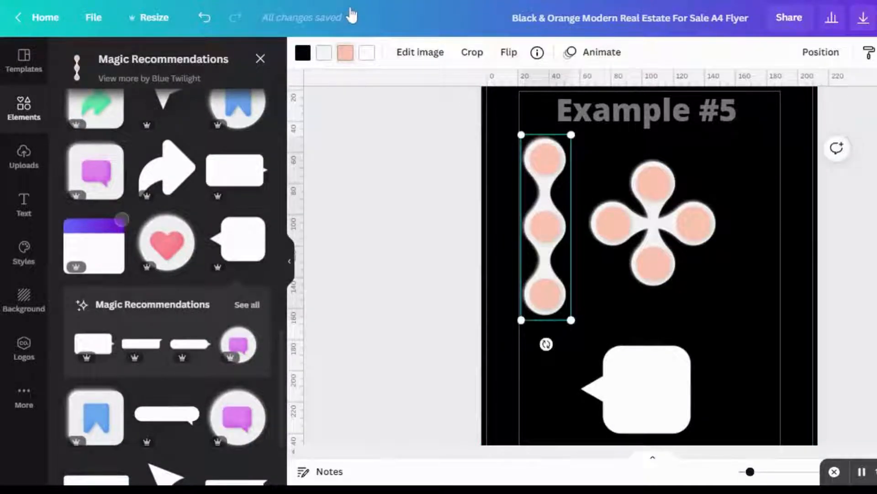
{"action": "left_click", "coordinate": [345, 52]}
{"action": "left_click", "coordinate": [185, 122]}
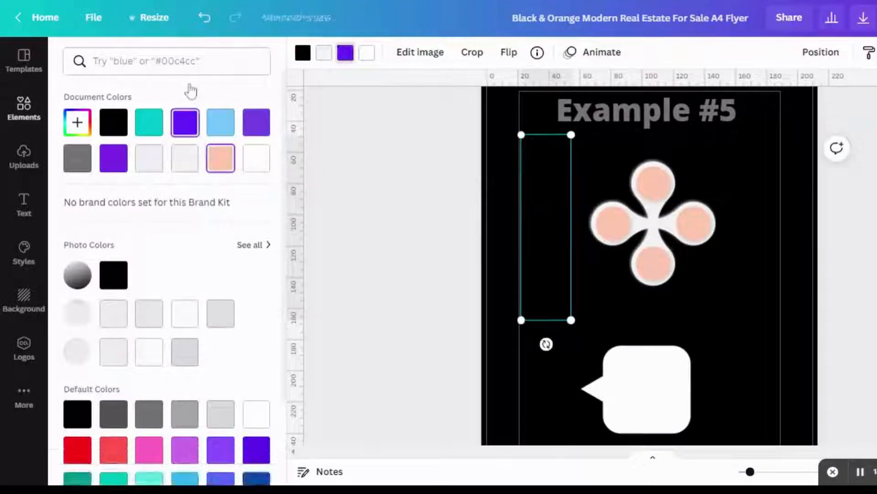
{"action": "left_click", "coordinate": [149, 122]}
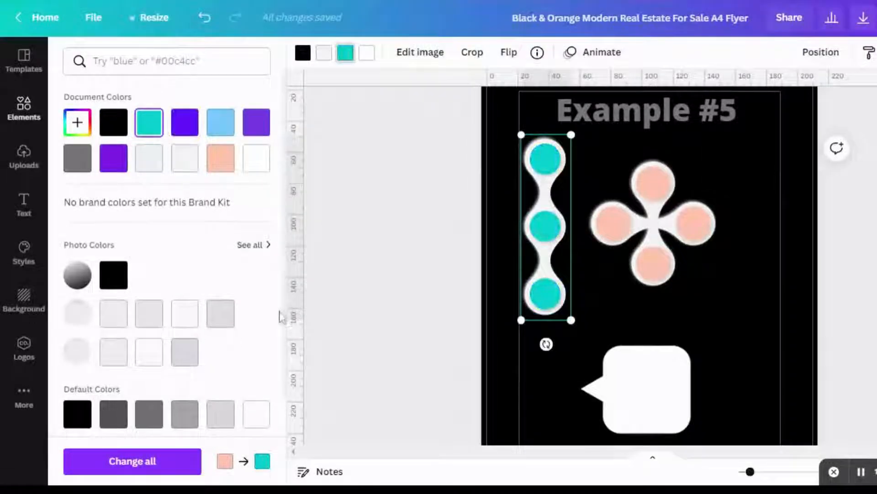
{"action": "scroll", "coordinate": [256, 256], "scroll_direction": "down", "scroll_amount": 3}
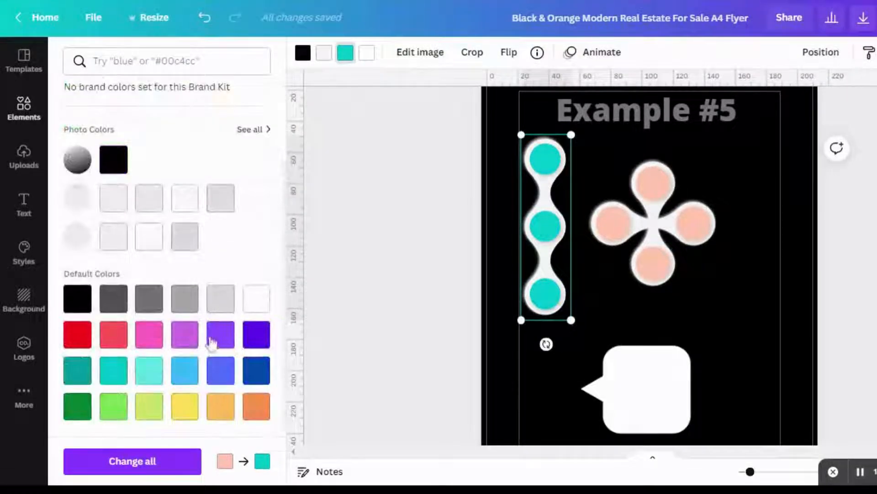
{"action": "key", "text": "ctrl+z"}
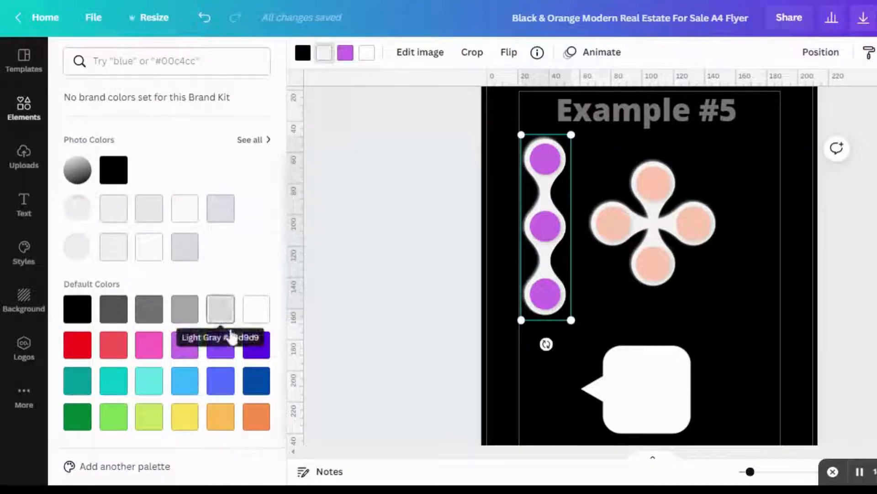
Step: Colour the vertical chain's connecting body yellow and its white highlight light turquoise
{"action": "left_click", "coordinate": [222, 344]}
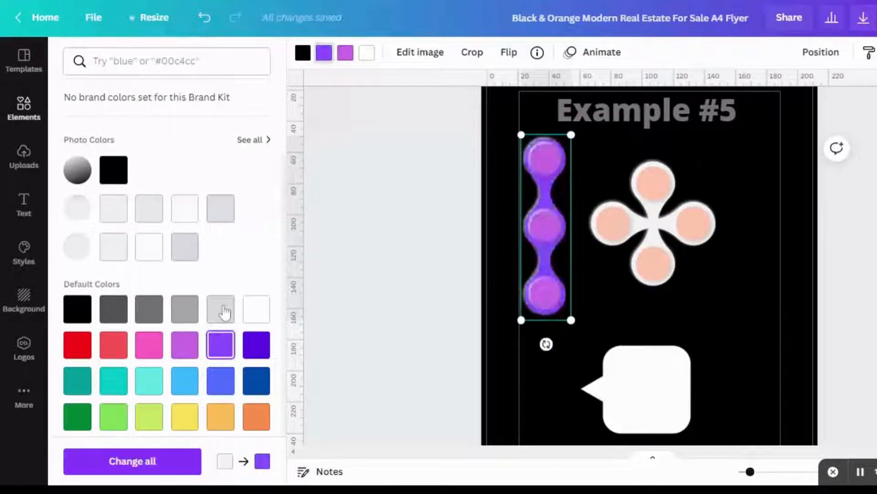
{"action": "left_click", "coordinate": [185, 416]}
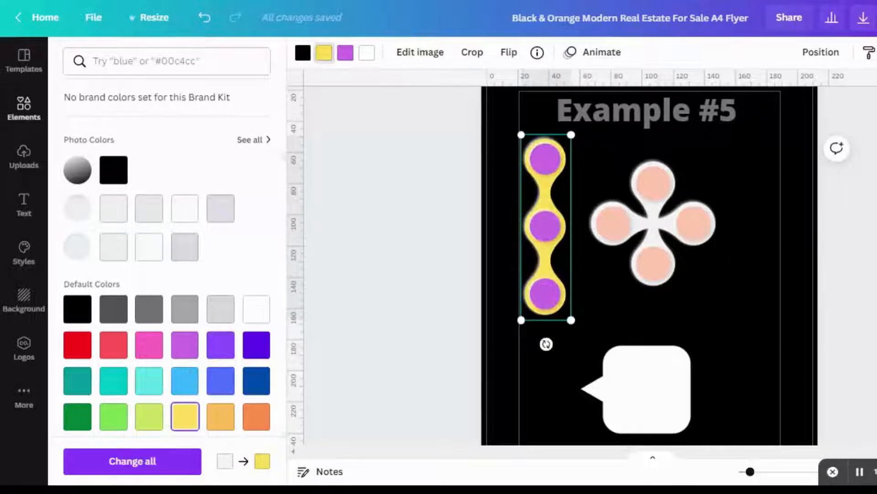
{"action": "left_click", "coordinate": [366, 52]}
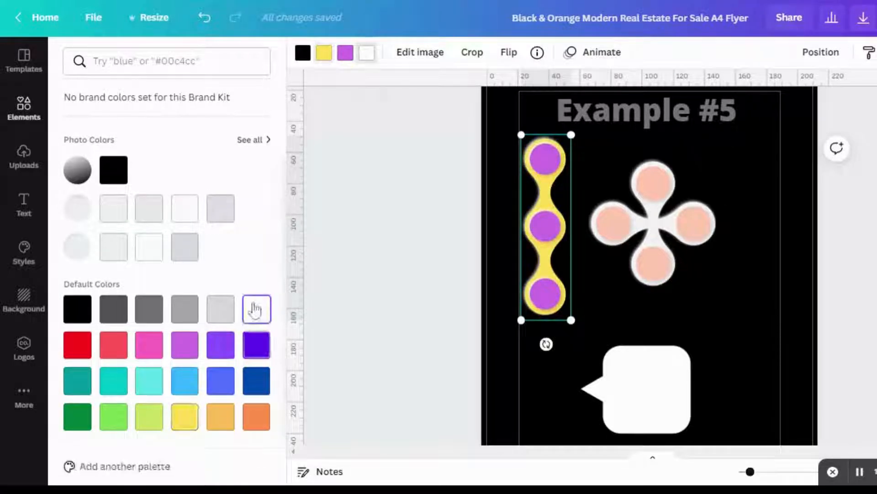
{"action": "left_click", "coordinate": [221, 380]}
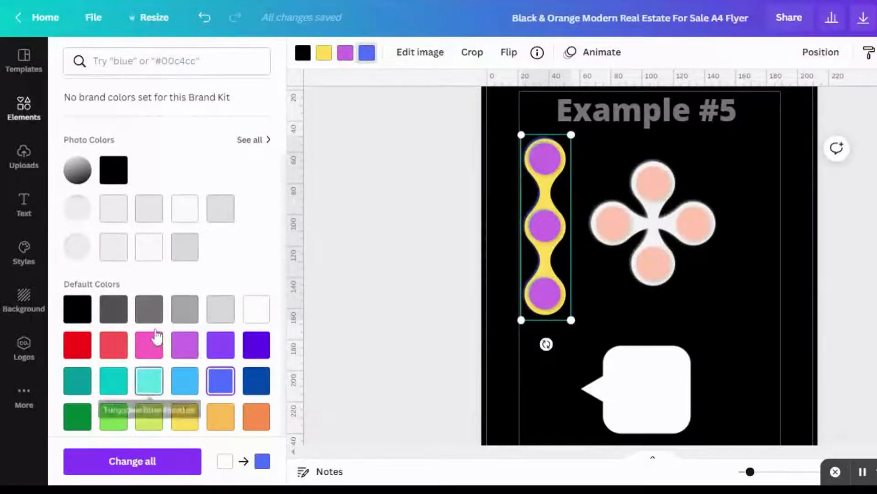
{"action": "left_click", "coordinate": [149, 380]}
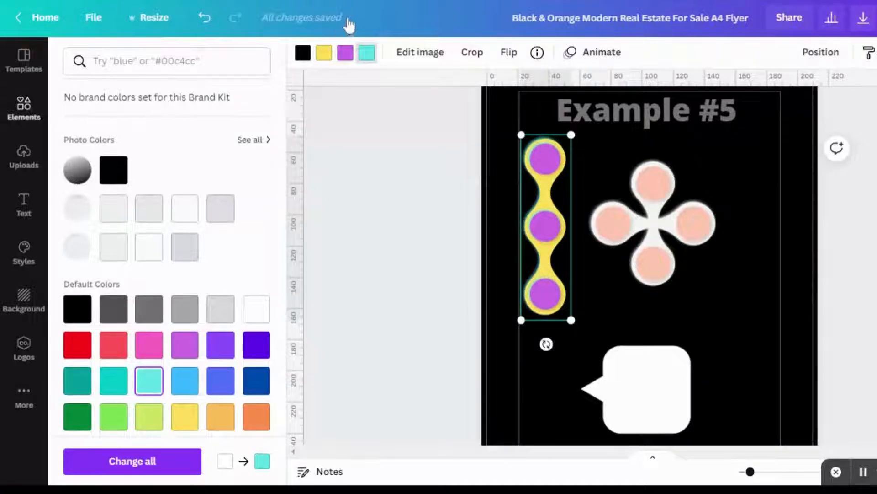
Step: Set the vertical chain's circles to red and its black shadow colour to light gray
{"action": "left_click", "coordinate": [345, 53]}
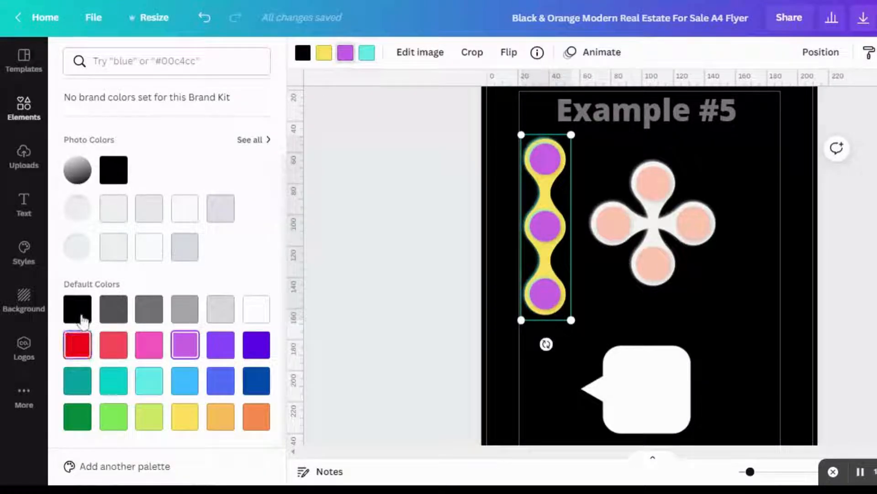
{"action": "left_click", "coordinate": [77, 341]}
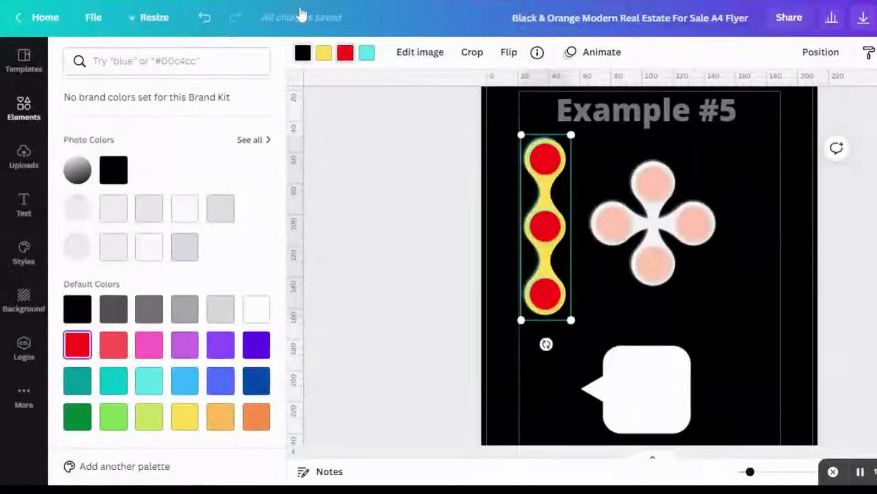
{"action": "left_click", "coordinate": [302, 52]}
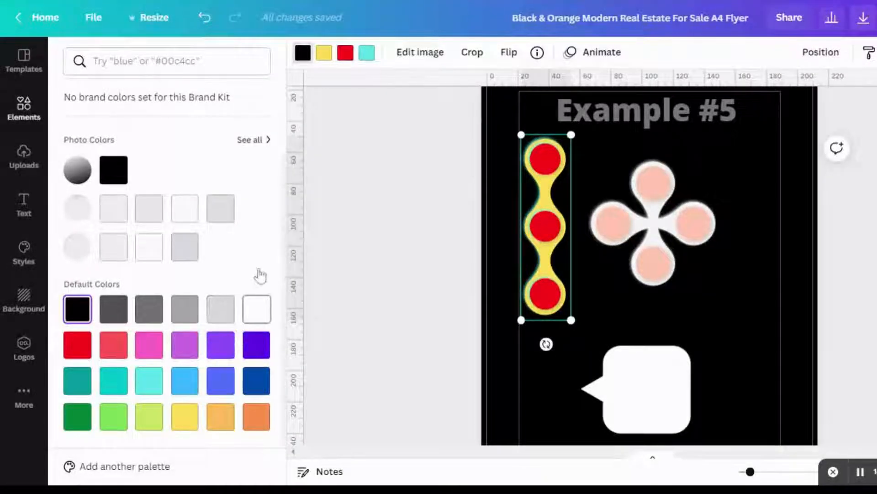
{"action": "left_click", "coordinate": [256, 309]}
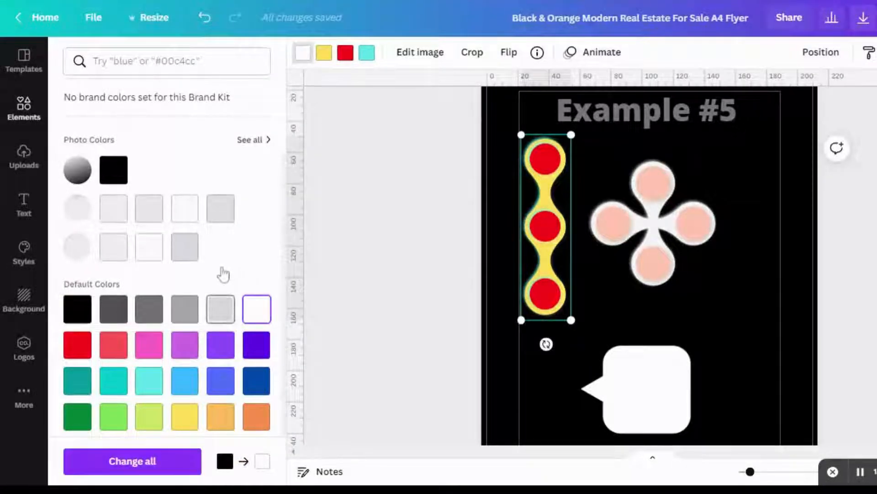
{"action": "left_click", "coordinate": [221, 309]}
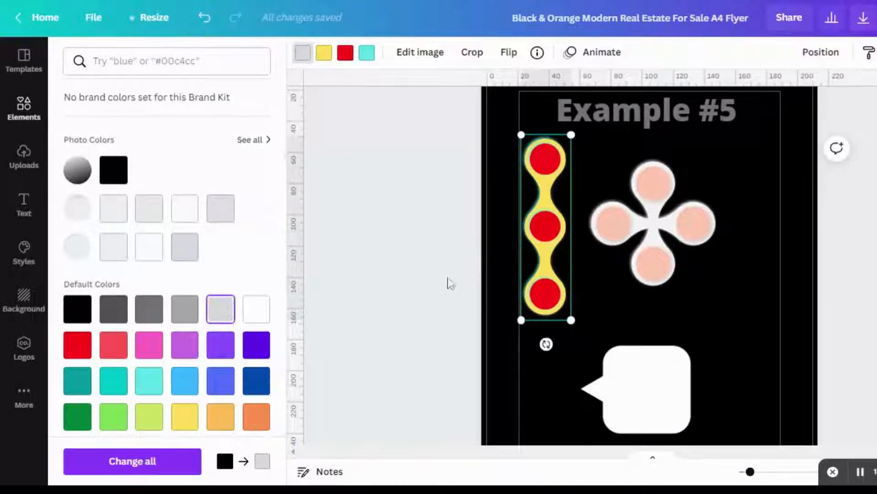
{"action": "left_click", "coordinate": [448, 278]}
{"action": "left_click", "coordinate": [448, 278]}
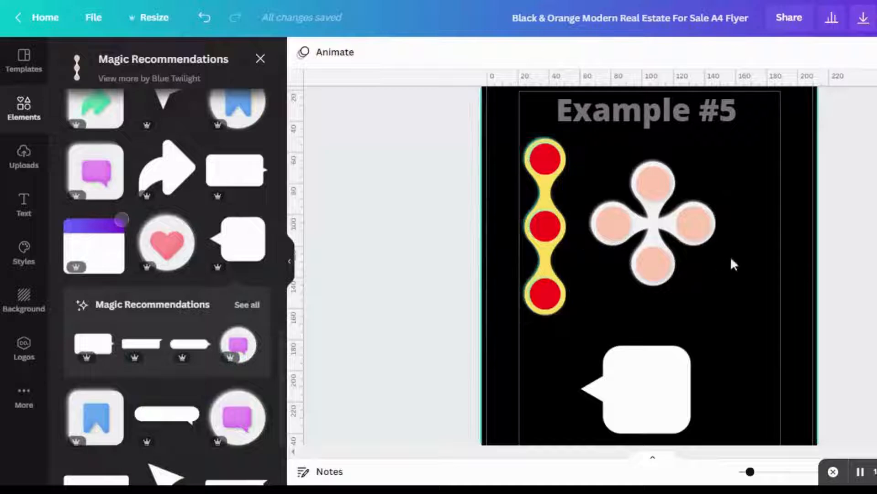
Step: Move the speech bubble up toward the page's right margin and add a horizontally flipped duplicate below and to its left
{"action": "left_click", "coordinate": [644, 376]}
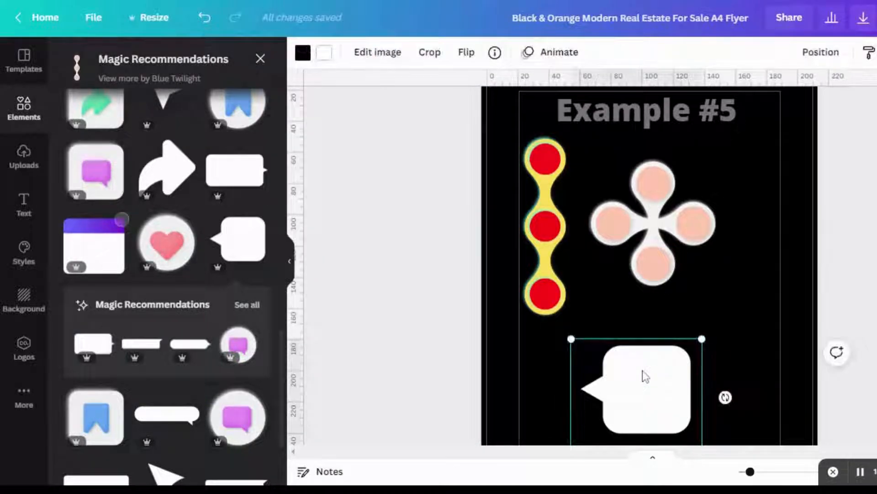
{"action": "left_click_drag", "start_coordinate": [665, 360], "coordinate": [746, 312]}
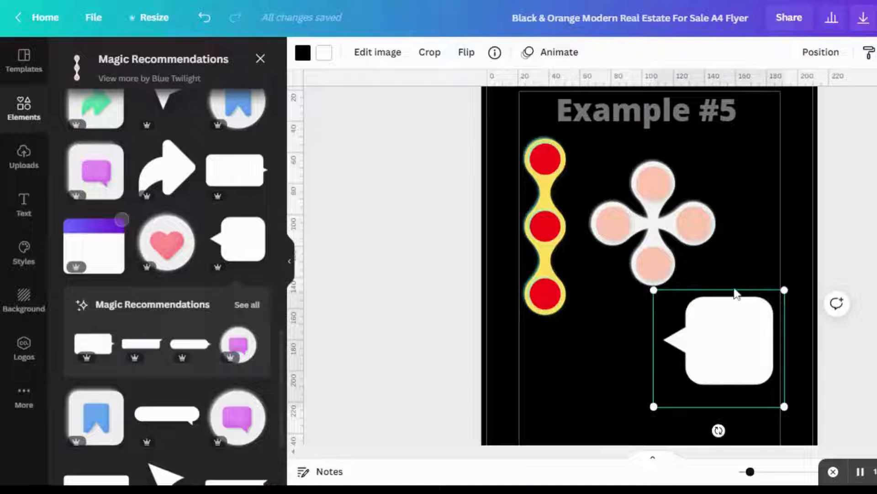
{"action": "key", "text": "ctrl+d"}
{"action": "left_click_drag", "start_coordinate": [727, 295], "coordinate": [623, 345]}
{"action": "left_click", "coordinate": [466, 52]}
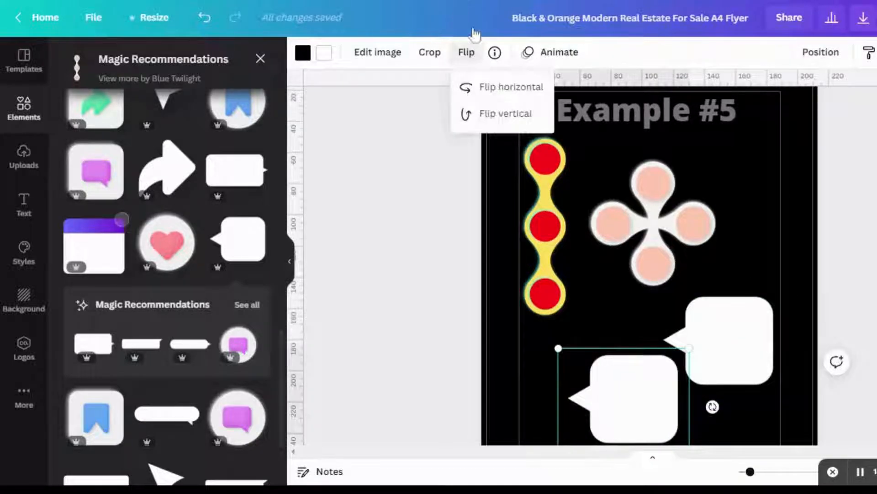
{"action": "left_click", "coordinate": [511, 87]}
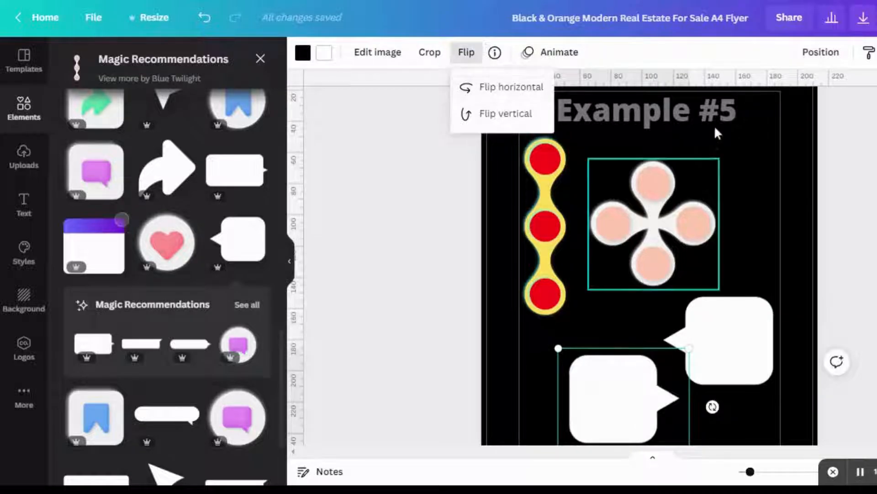
{"action": "left_click", "coordinate": [853, 176]}
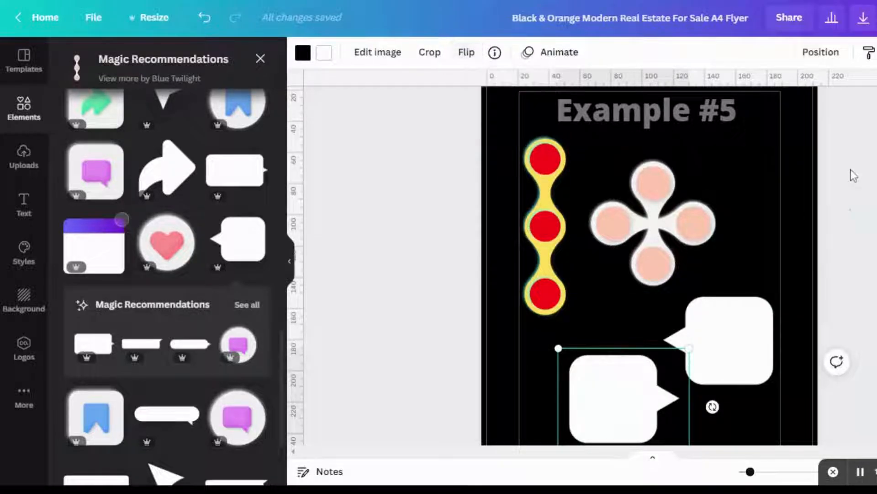
Step: Duplicate the Example #5 title just below itself, reword the copy as "Pro elements", and scale it to size 40.7 on one line
{"action": "left_click", "coordinate": [739, 116]}
{"action": "left_click", "coordinate": [671, 82]}
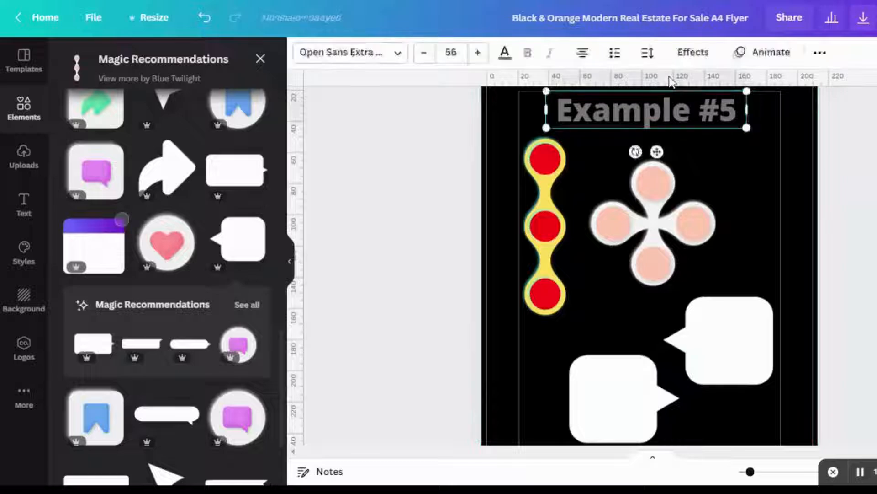
{"action": "key", "text": "ctrl+d"}
{"action": "left_click_drag", "start_coordinate": [678, 112], "coordinate": [729, 141]}
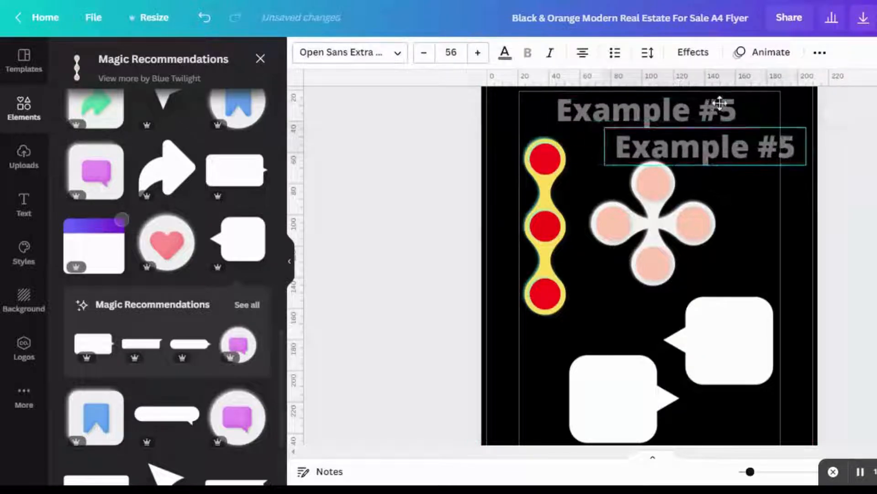
{"action": "double_click", "coordinate": [706, 146]}
{"action": "type", "text": "P"}
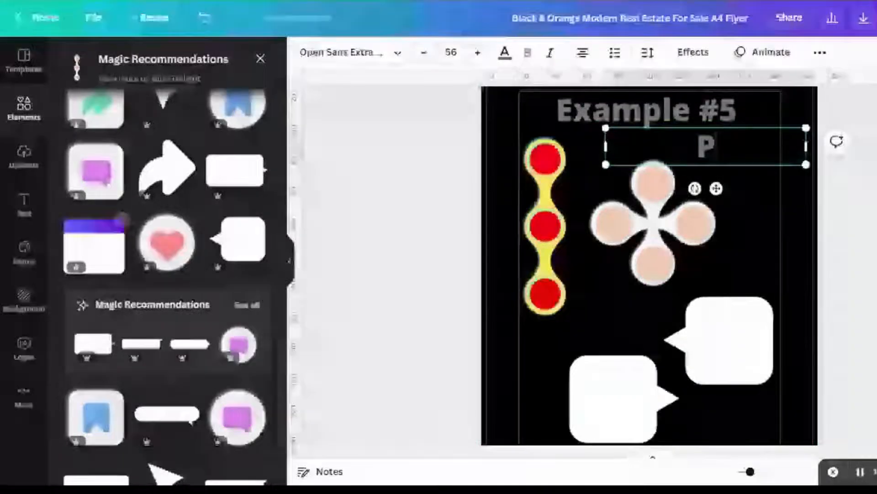
{"action": "type", "text": "ro elem"}
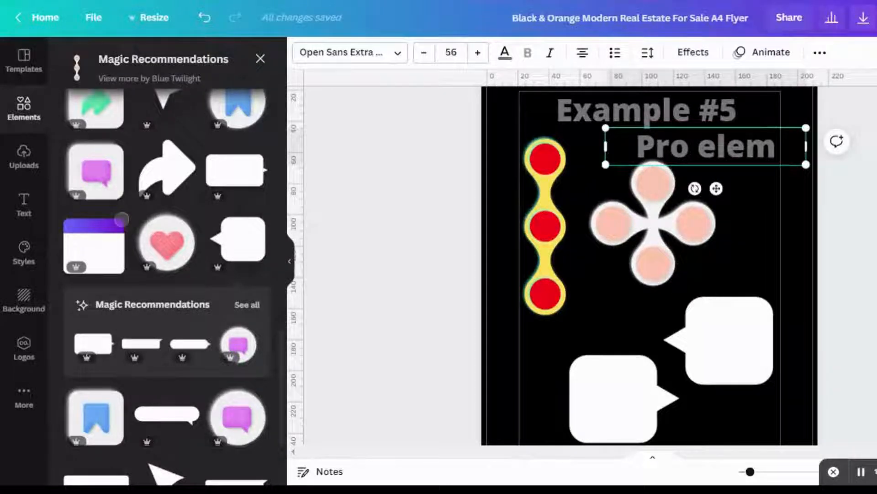
{"action": "type", "text": "ents"}
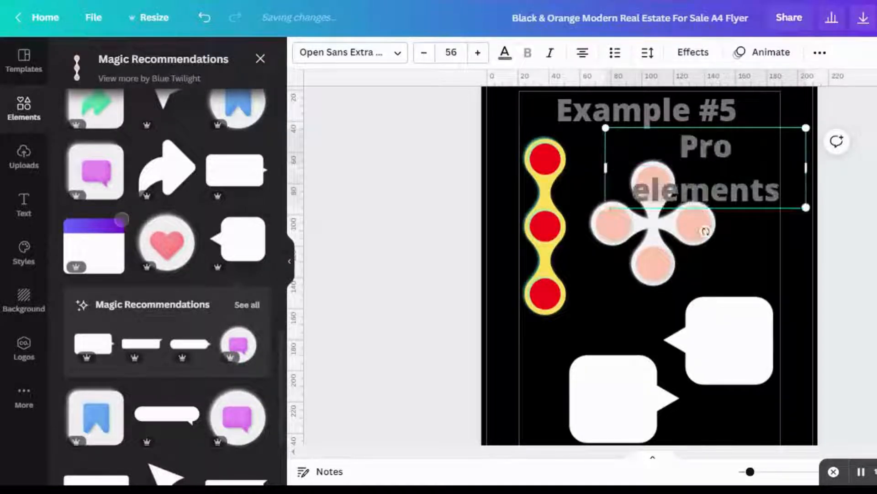
{"action": "left_click_drag", "start_coordinate": [806, 207], "coordinate": [751, 186]}
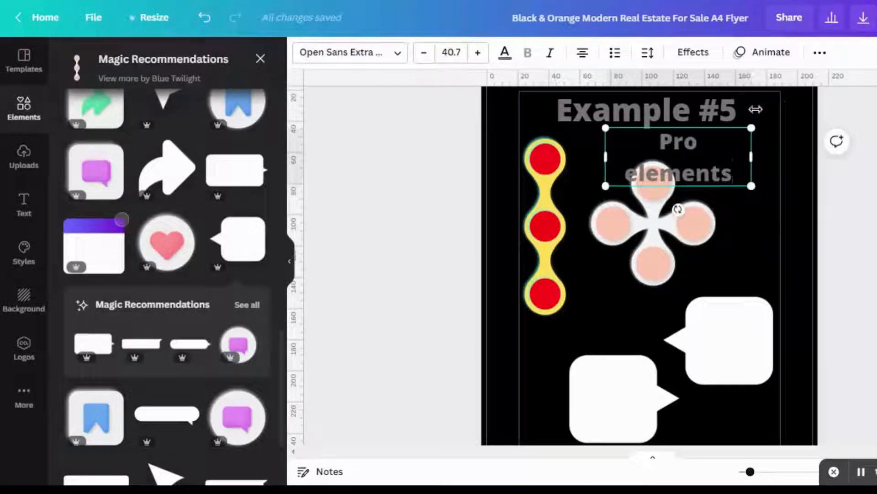
{"action": "left_click_drag", "start_coordinate": [762, 111], "coordinate": [794, 132]}
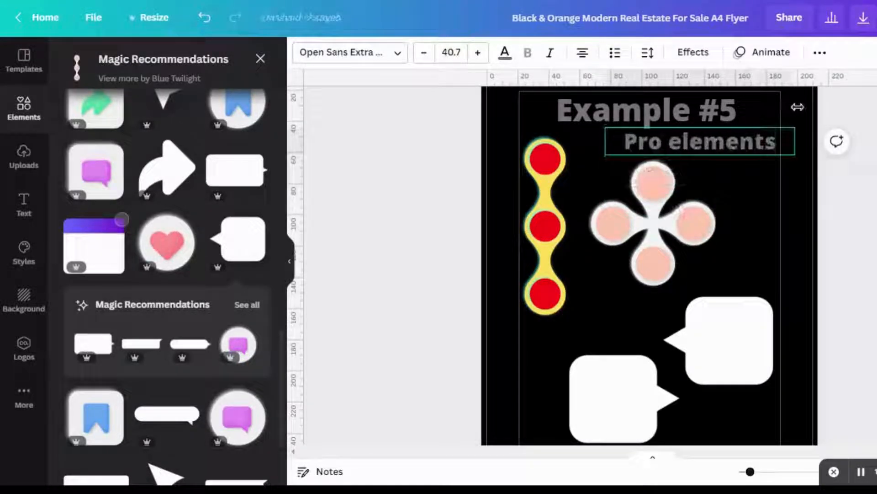
Step: Recolour the Example #5 title white and the "Pro elements" text light gray
{"action": "left_click", "coordinate": [619, 93]}
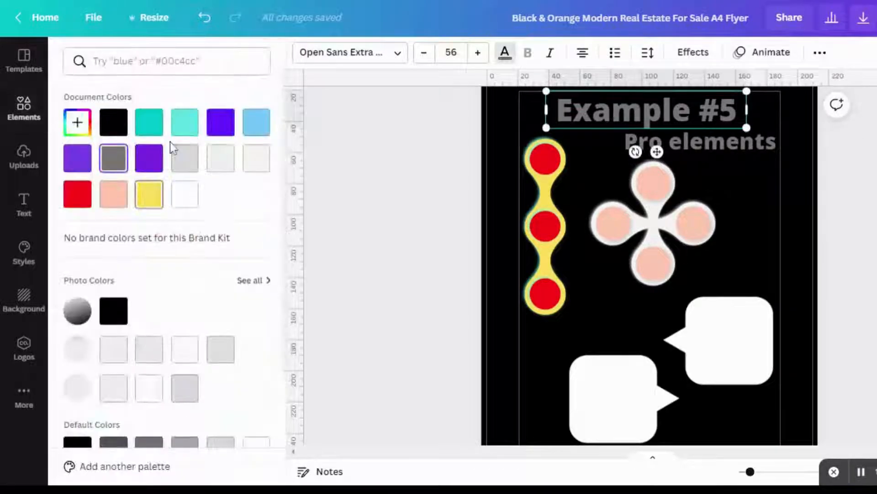
{"action": "left_click", "coordinate": [185, 194]}
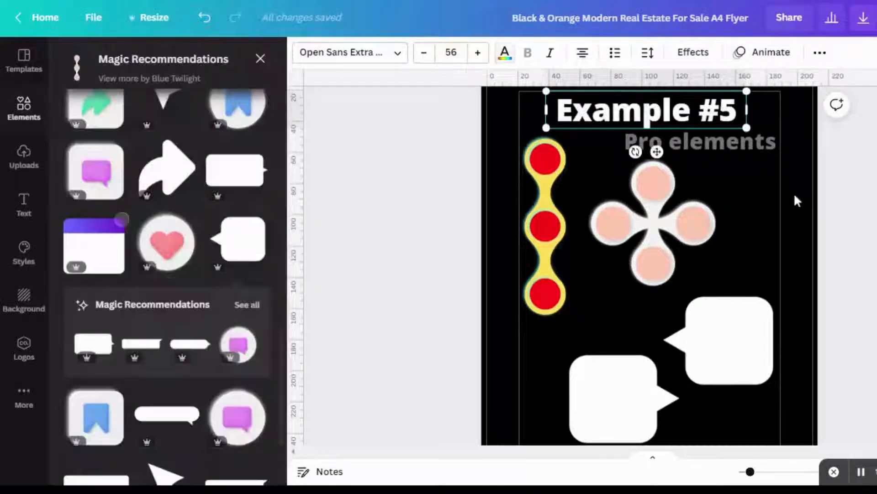
{"action": "left_click", "coordinate": [787, 141]}
{"action": "left_click", "coordinate": [504, 52]}
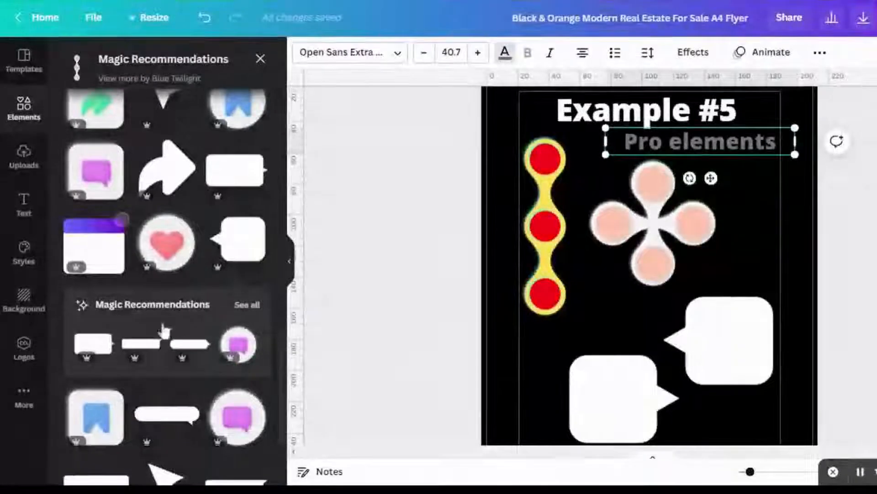
{"action": "left_click", "coordinate": [185, 194]}
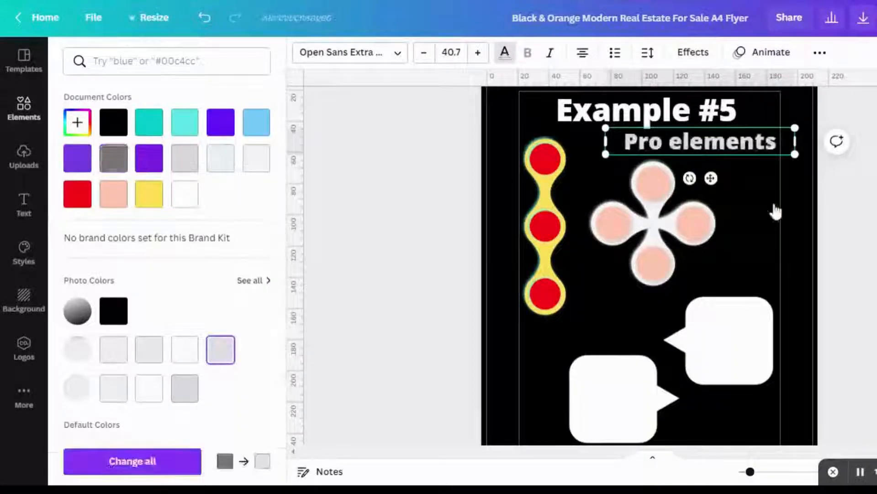